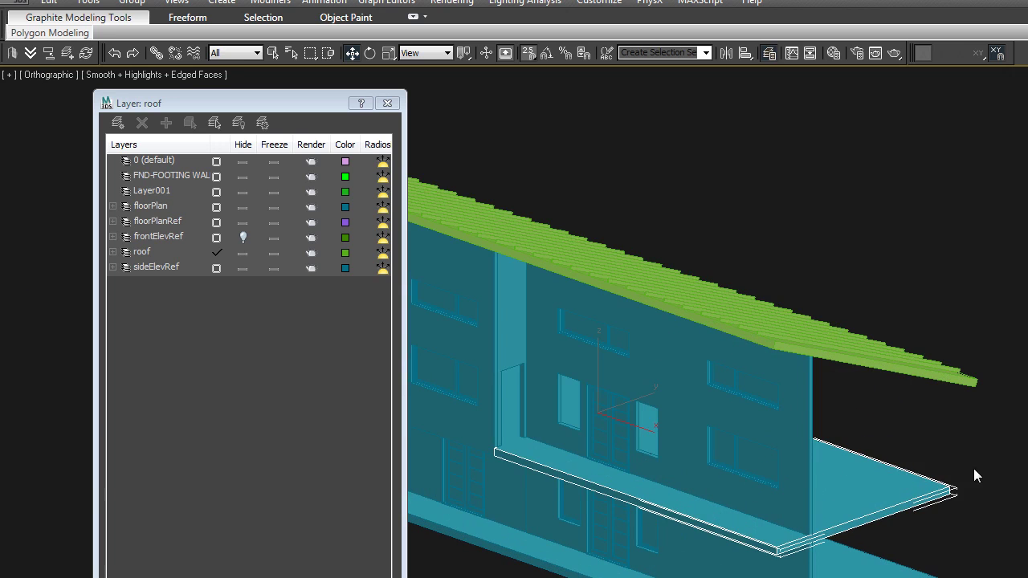
Show the building from the top in wireframe with nothing selected, and start the Line tool near the balcony slab's east end.
click(978, 470)
click(765, 527)
key(t)
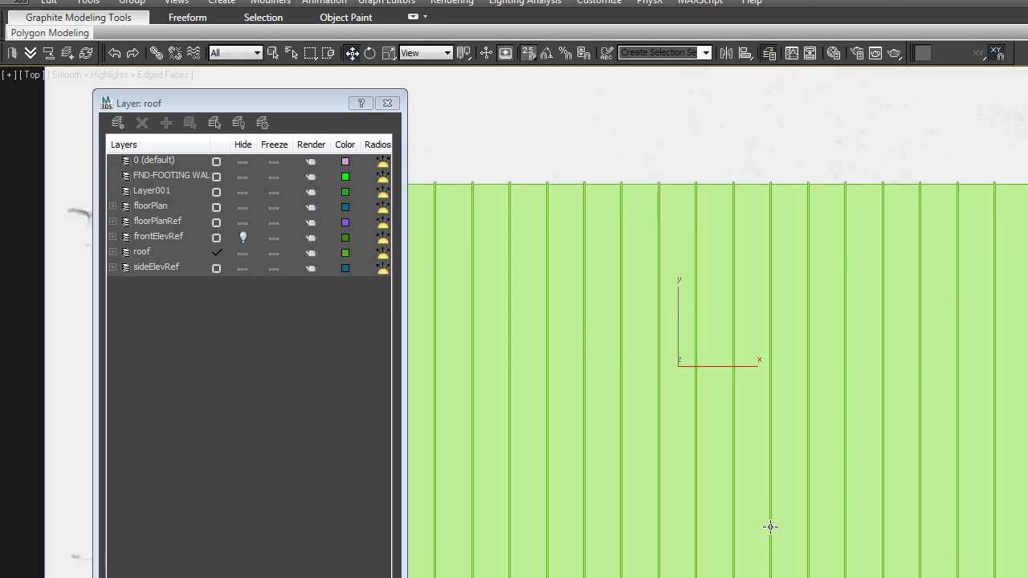
key(F3)
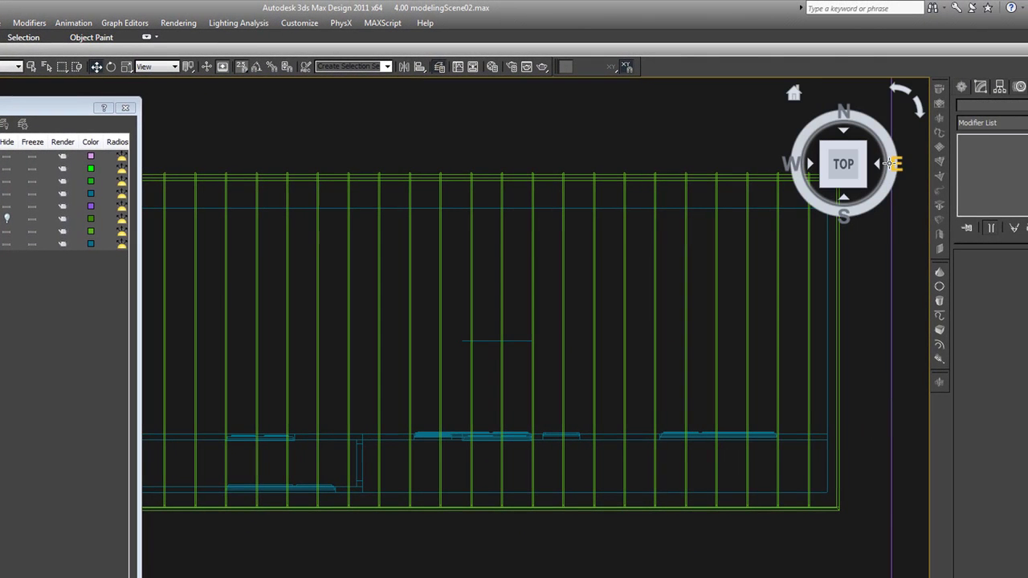
click(961, 87)
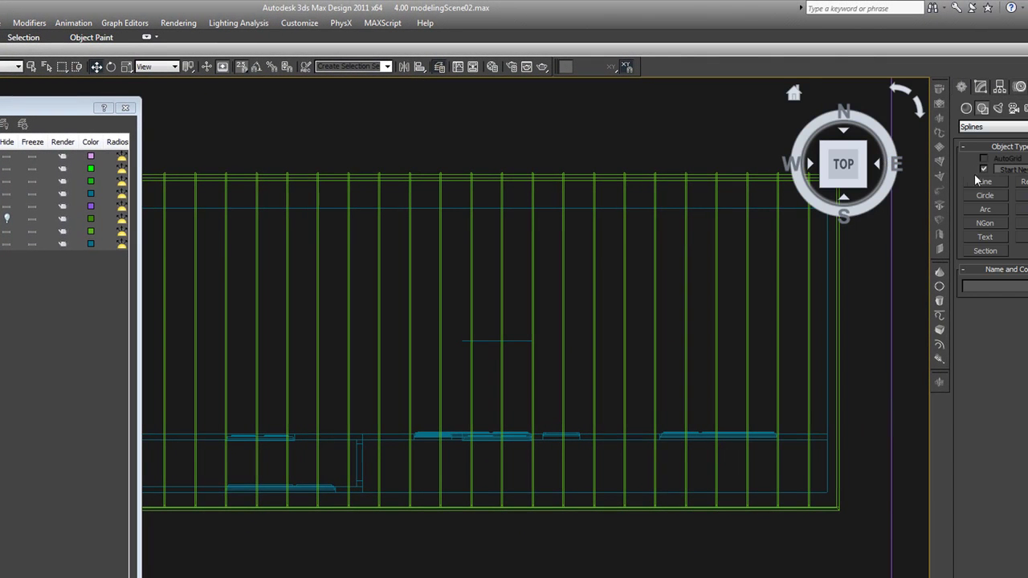
click(986, 183)
middle_drag(812, 486, 783, 468)
scroll(783, 467, up, 2)
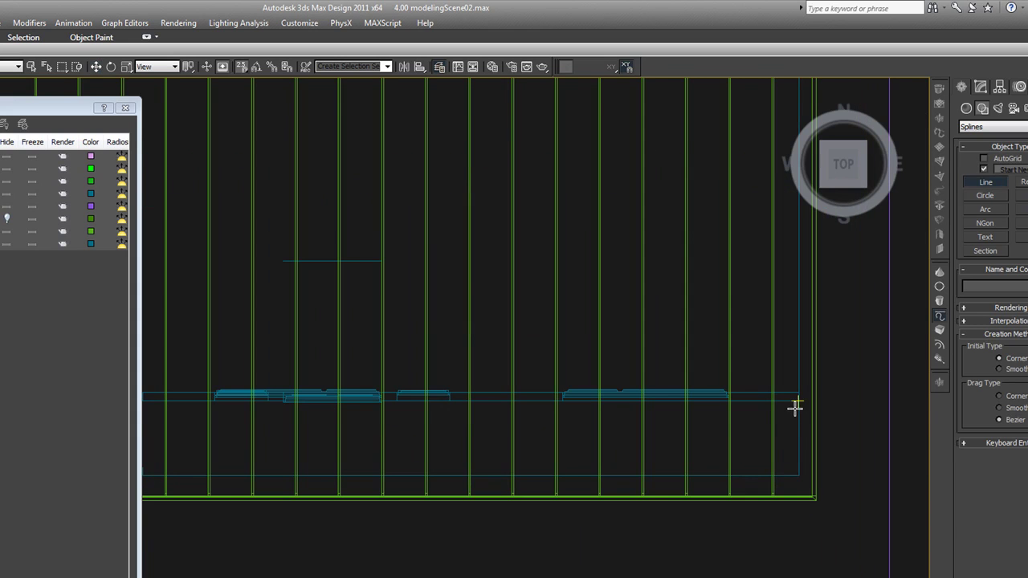
click(799, 400)
click(799, 475)
right_click(386, 480)
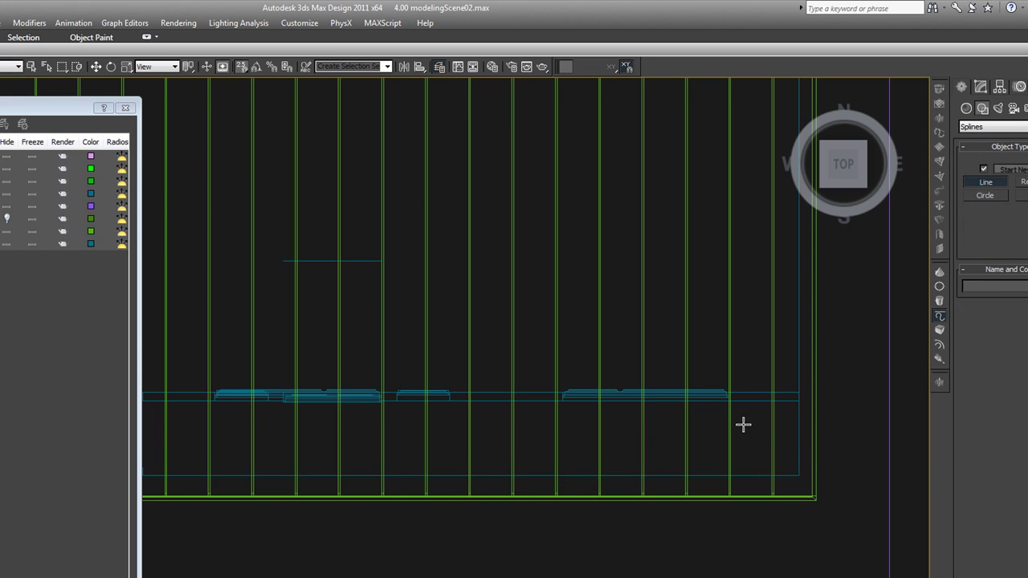
key(Delete)
Draw an open line along the balcony slab's outer edge, from the wall around the outer corner to the projecting wall's corner.
click(788, 403)
click(799, 475)
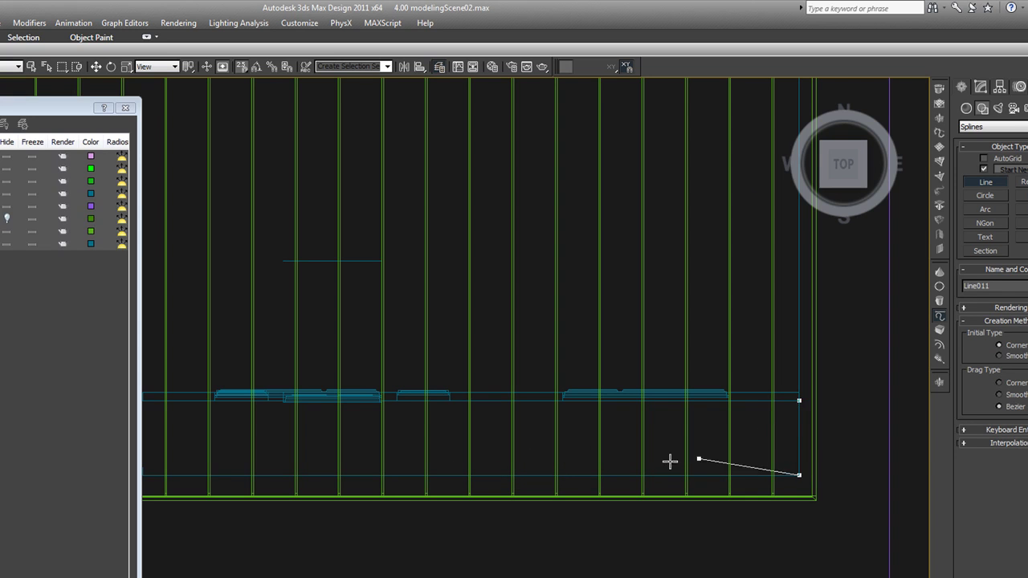
middle_drag(436, 462, 365, 351)
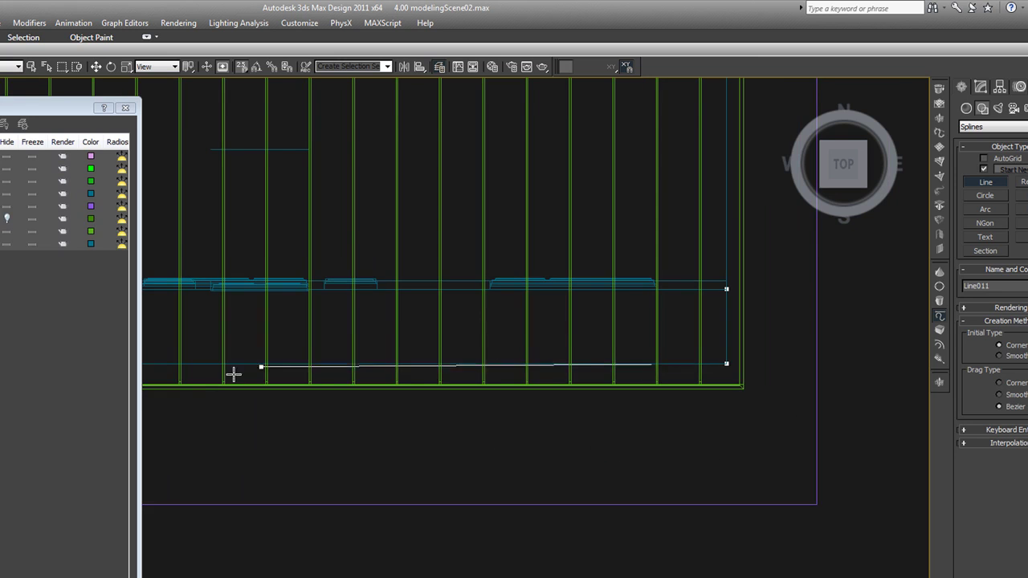
scroll(212, 389, down, 2)
middle_drag(157, 383, 368, 351)
right_click(325, 346)
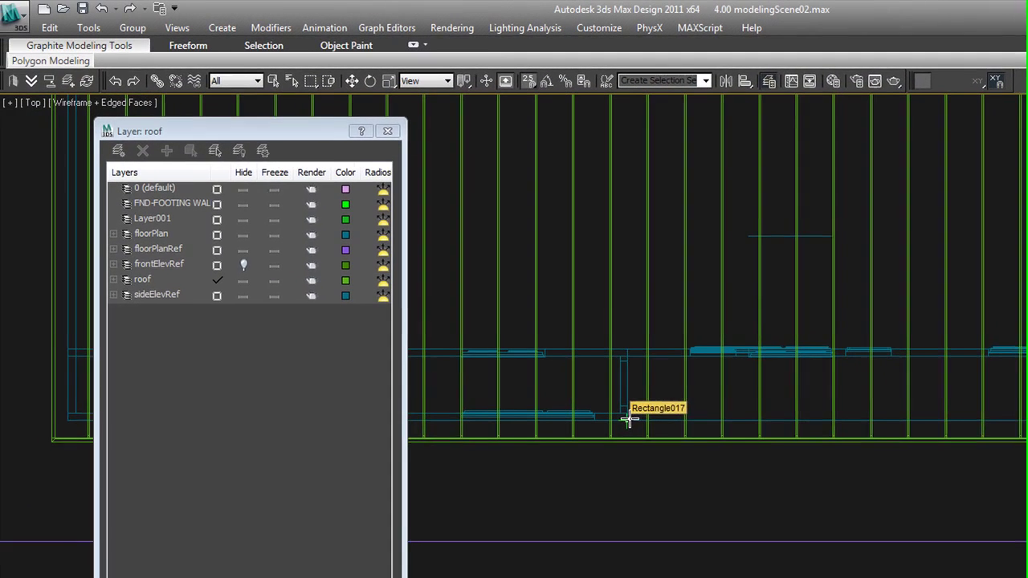
click(325, 346)
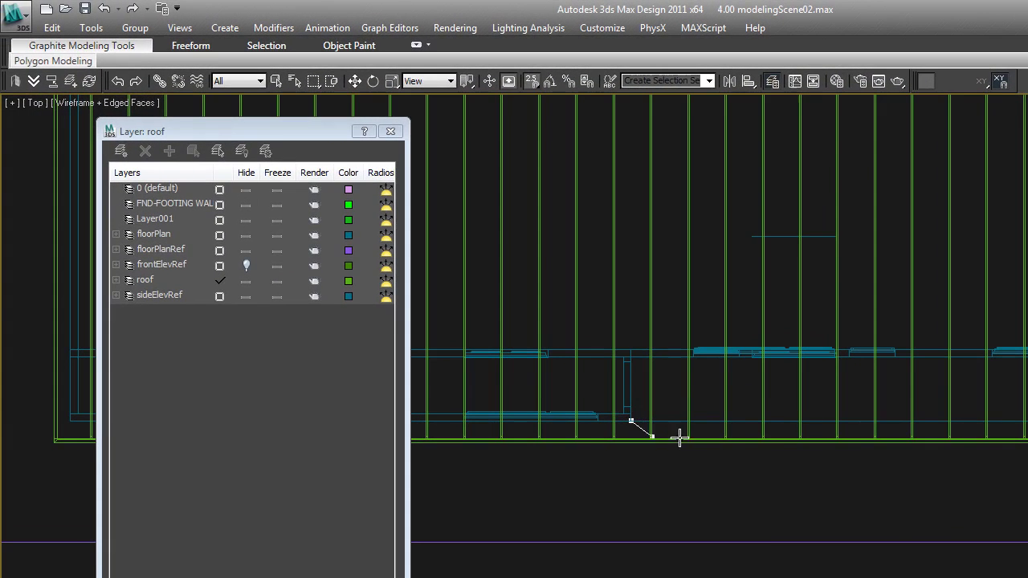
right_click(799, 487)
Move the line straight up in the front view, snapping it to the underside of the upper balcony slab.
alt+middle_drag(955, 489, 989, 409)
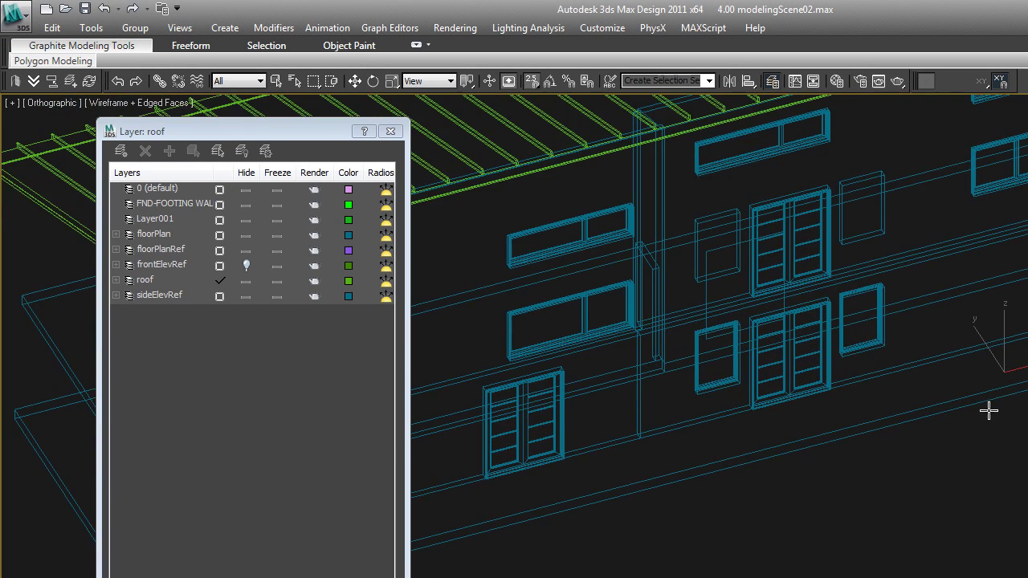
key(f)
middle_drag(947, 490, 871, 550)
key(w)
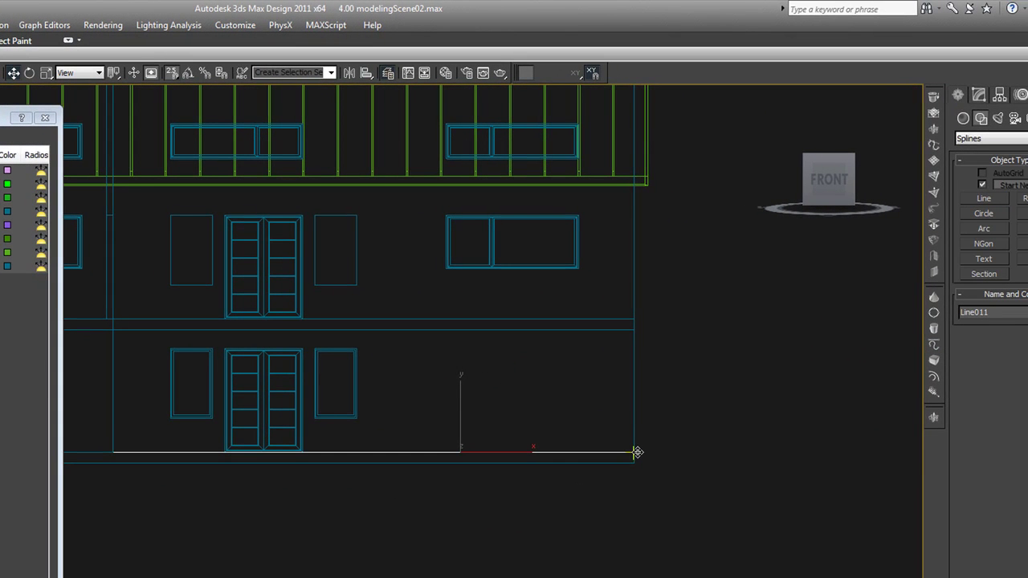
drag(637, 452, 629, 334)
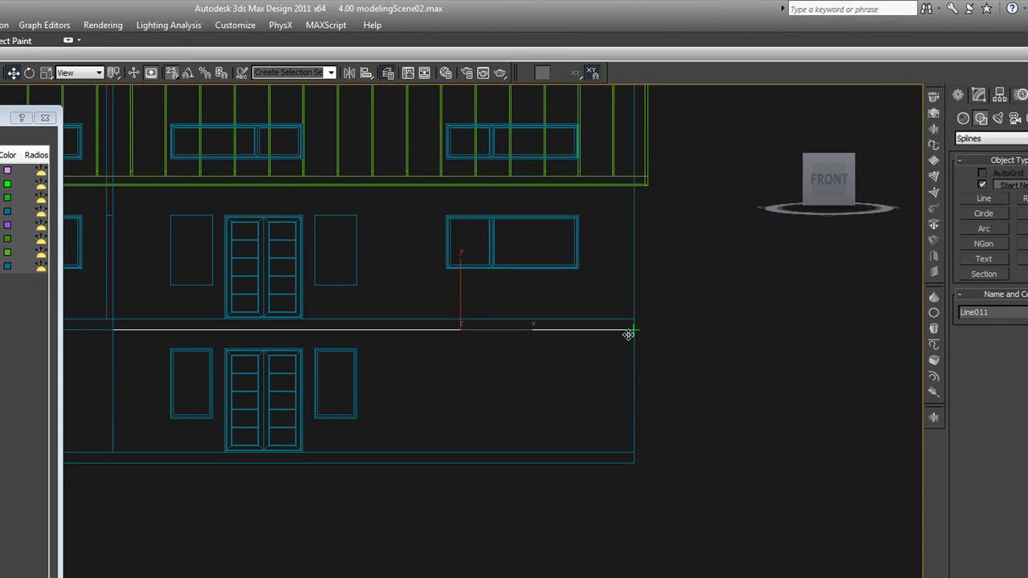
Check the line's placement against the balcony slab in shaded view and look at the slab's Extrude parameters.
alt+middle_drag(516, 386, 578, 409)
scroll(574, 349, up, 3)
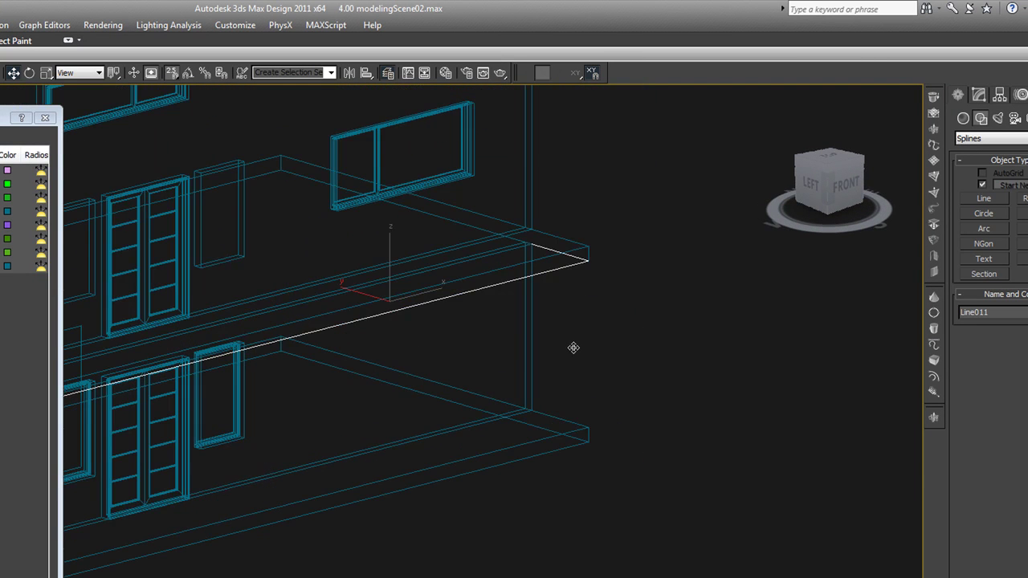
key(F3)
mouse_move(567, 349)
middle_down()
mouse_move(605, 417)
mouse_move(626, 400)
mouse_move(661, 398)
middle_up()
scroll(595, 394, up, 2)
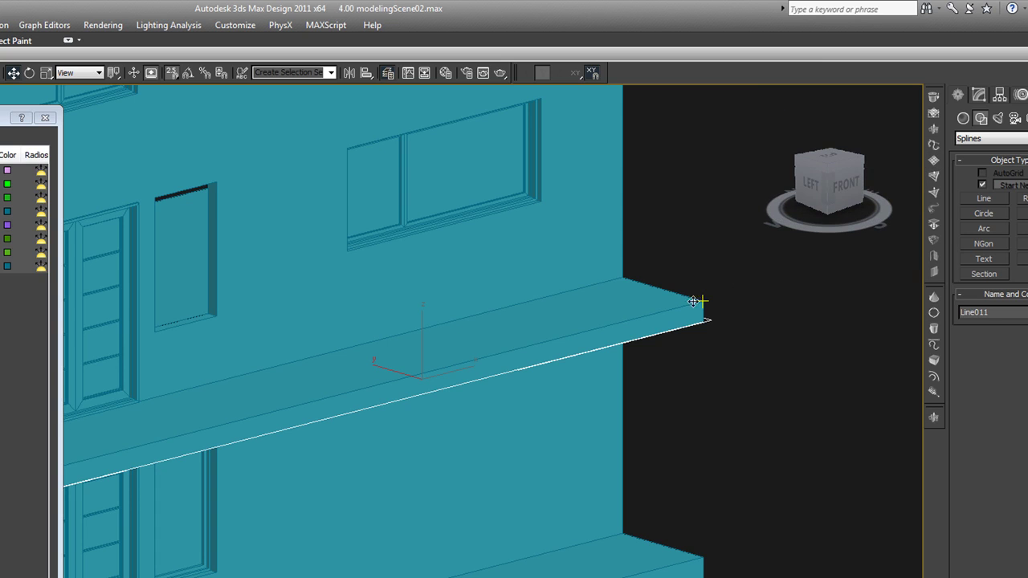
click(679, 310)
click(979, 96)
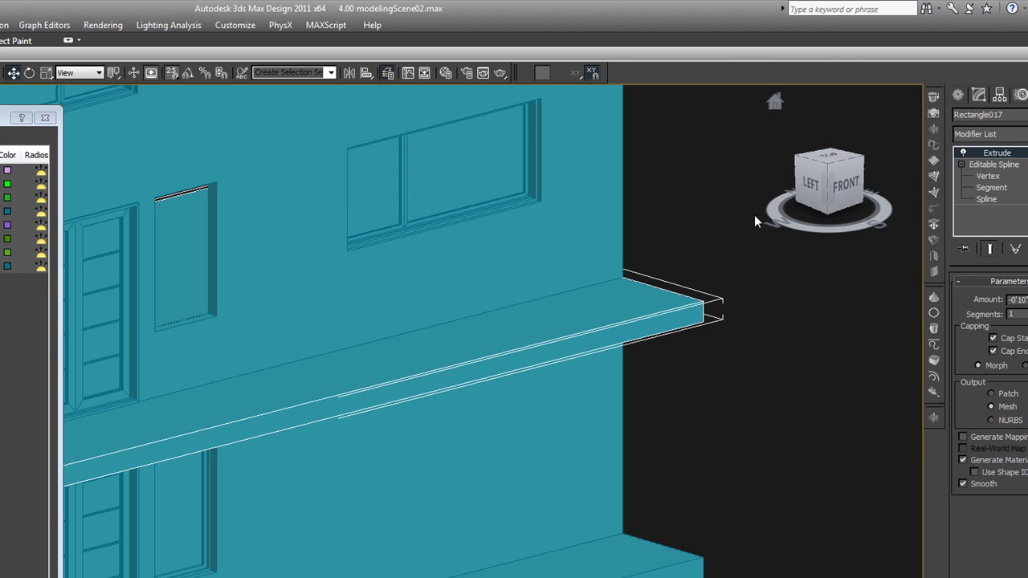
click(743, 241)
Extrude the balcony edge line by 4'4" to form the railing surface.
click(698, 323)
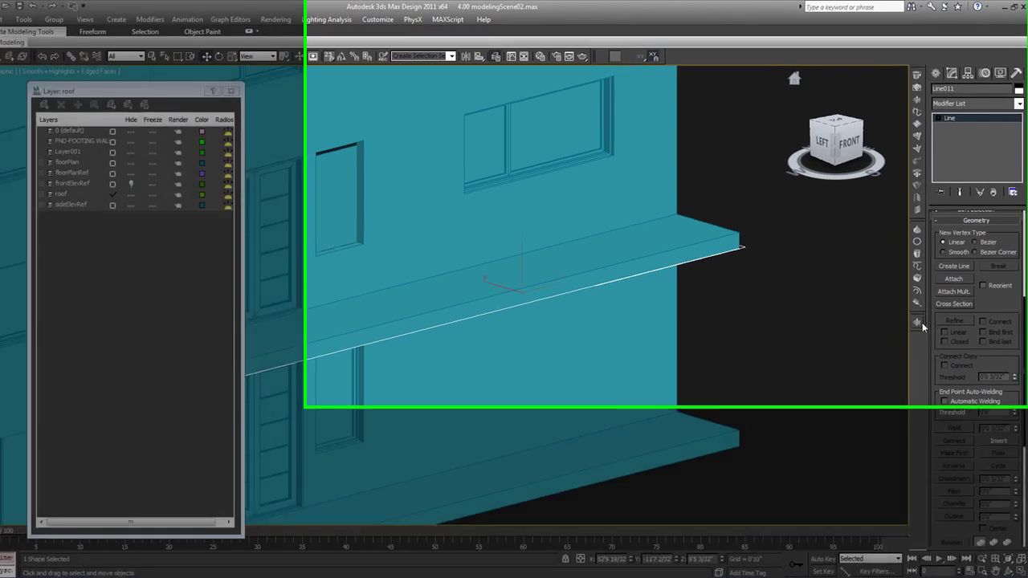
click(922, 311)
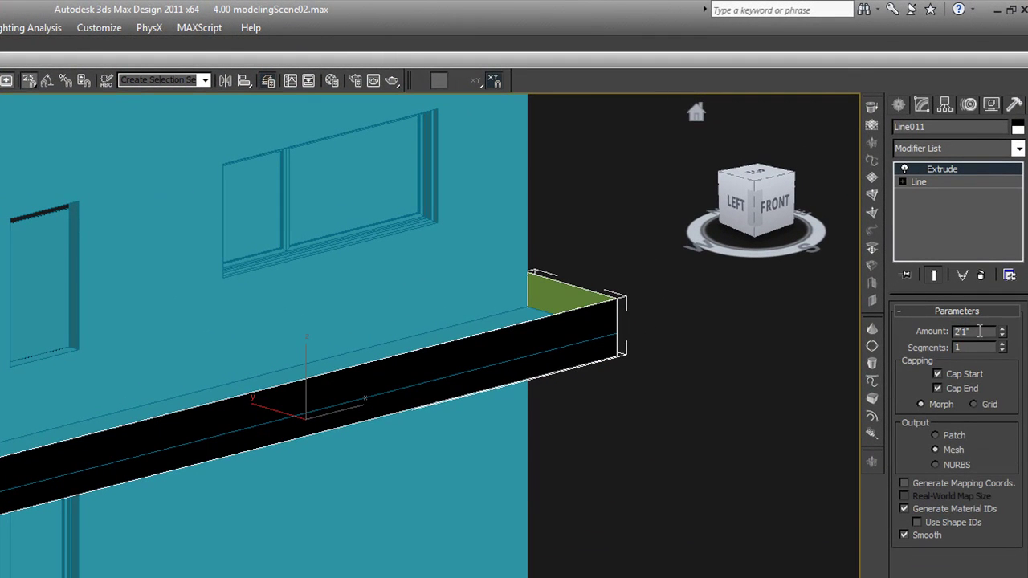
drag(980, 331, 942, 334)
key(Return)
click(680, 335)
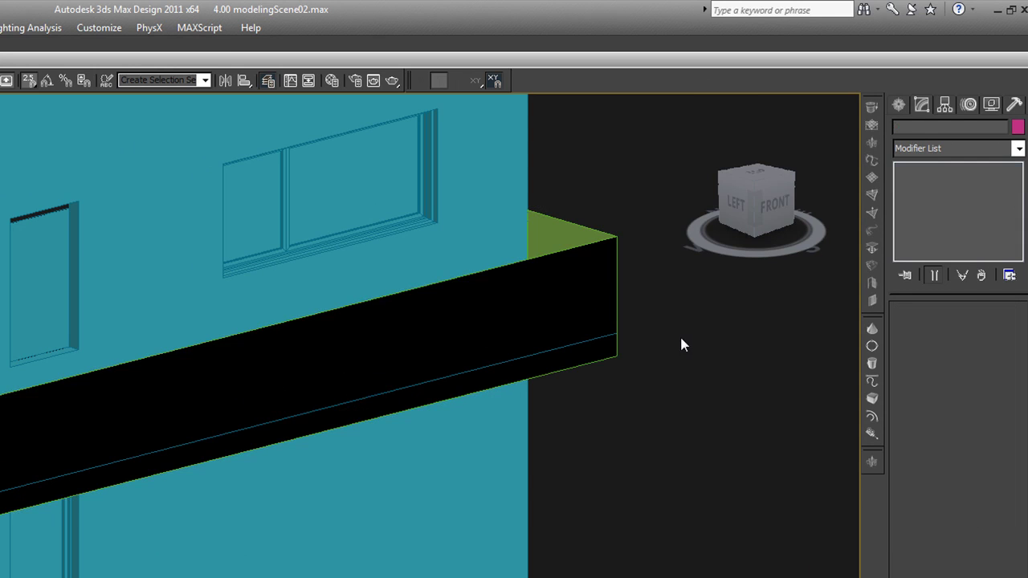
drag(596, 255, 596, 250)
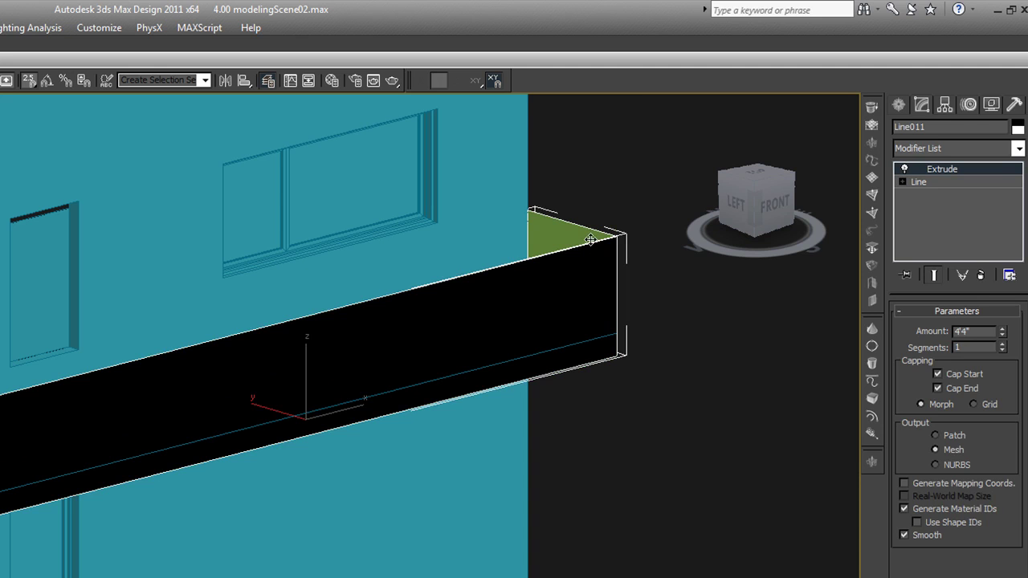
Examine the extruded railing's faces from inside the balcony, from behind the building and from the front.
alt+middle_drag(590, 243, 664, 338)
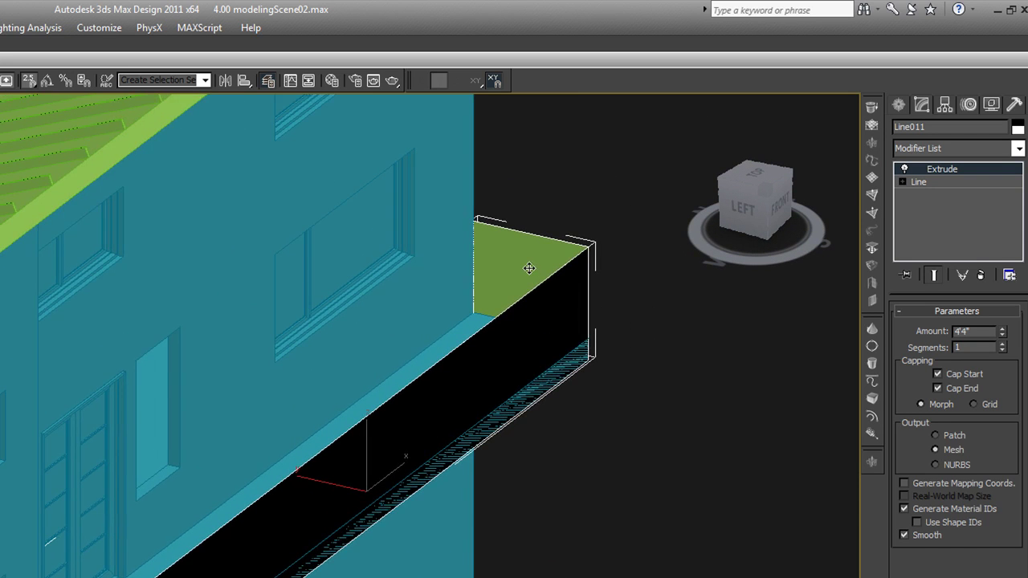
scroll(528, 268, up, 3)
scroll(528, 269, up, 2)
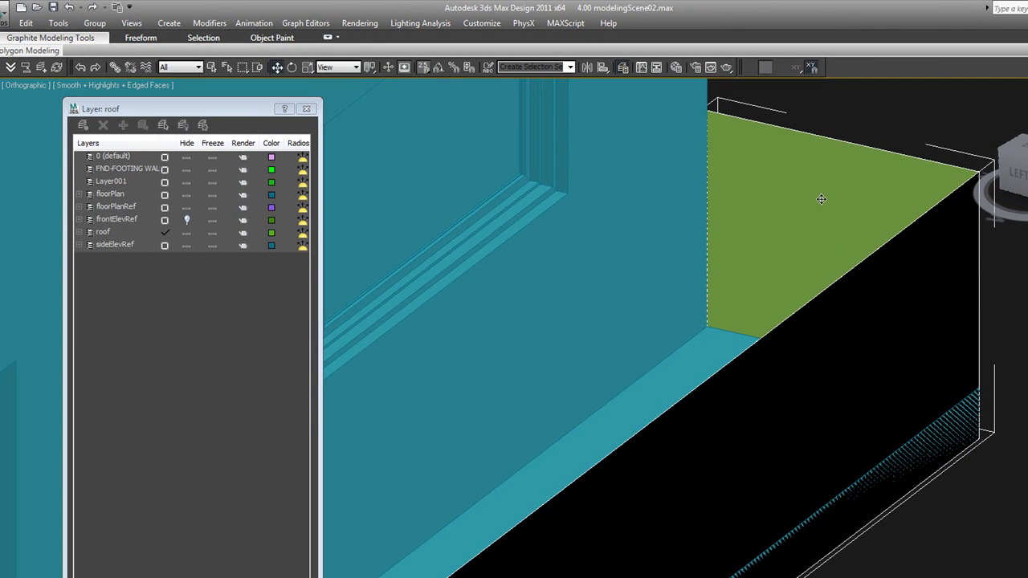
click(851, 123)
click(850, 187)
scroll(762, 429, down, 5)
alt+middle_drag(760, 445, 913, 550)
scroll(916, 536, down, 5)
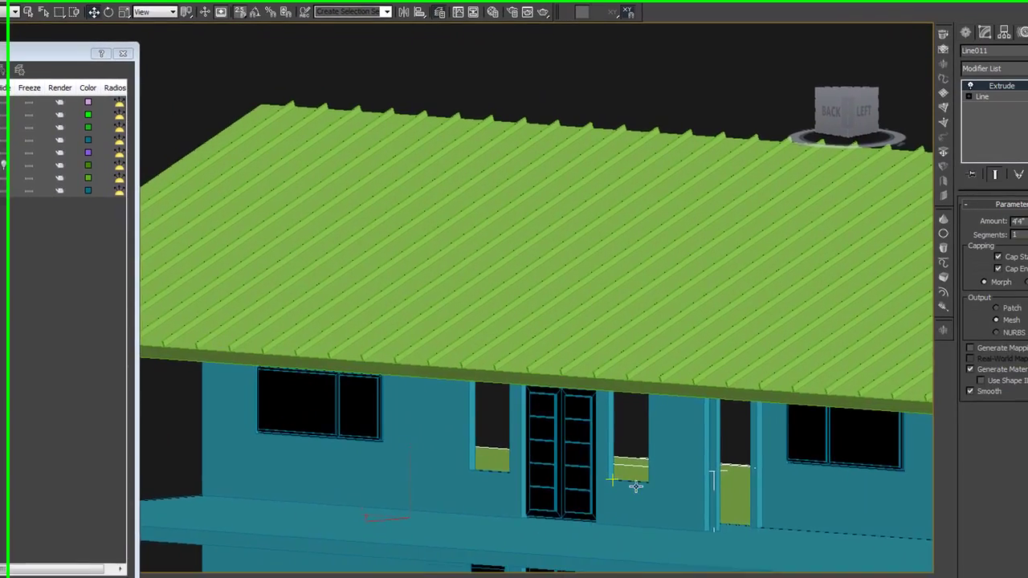
scroll(635, 486, down, 3)
alt+middle_drag(586, 482, 807, 457)
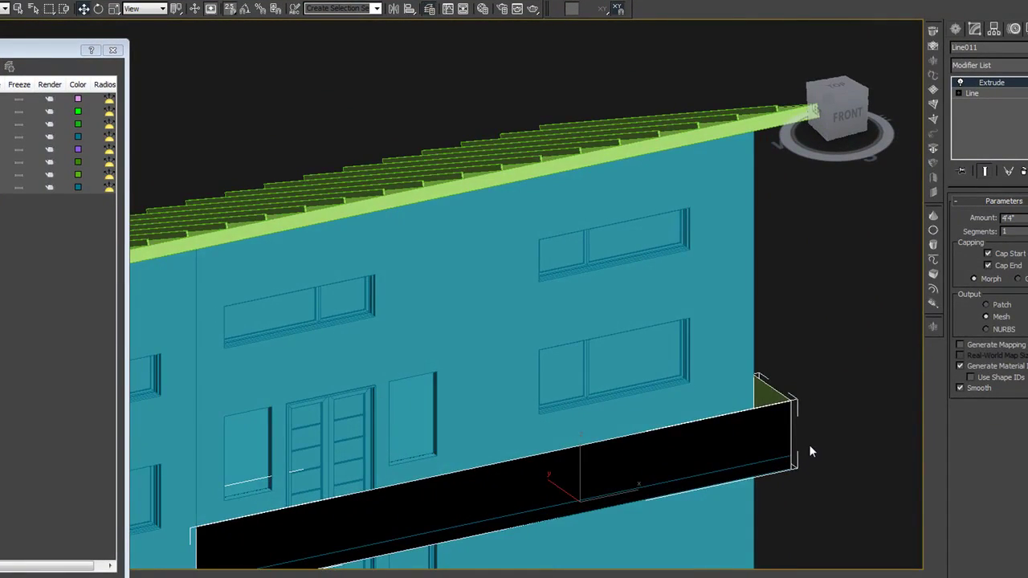
Add a Normal modifier to the extruded railing with Flip Normals enabled.
click(809, 444)
scroll(747, 478, down, 2)
middle_drag(752, 488, 809, 417)
click(802, 376)
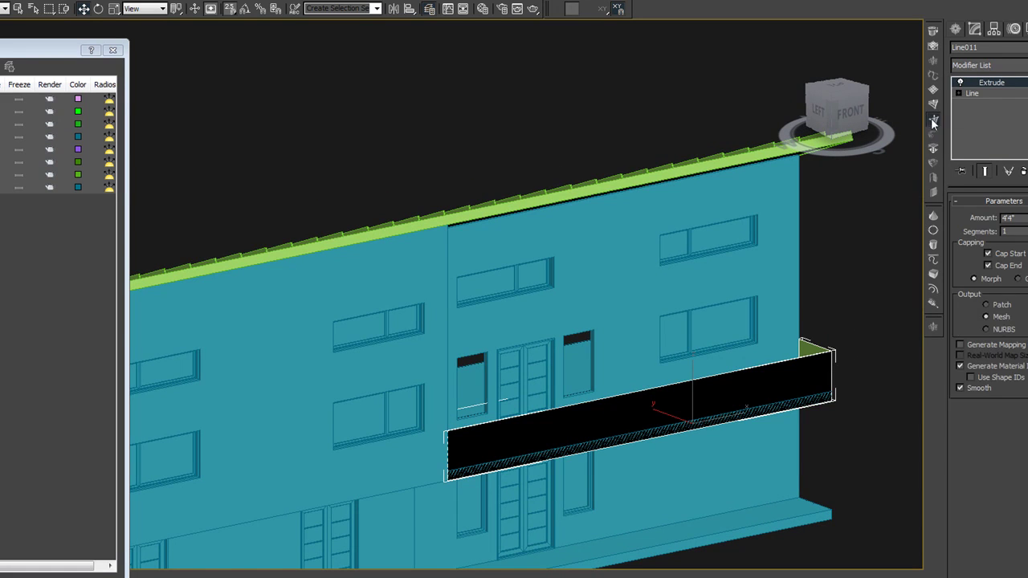
click(935, 147)
click(983, 234)
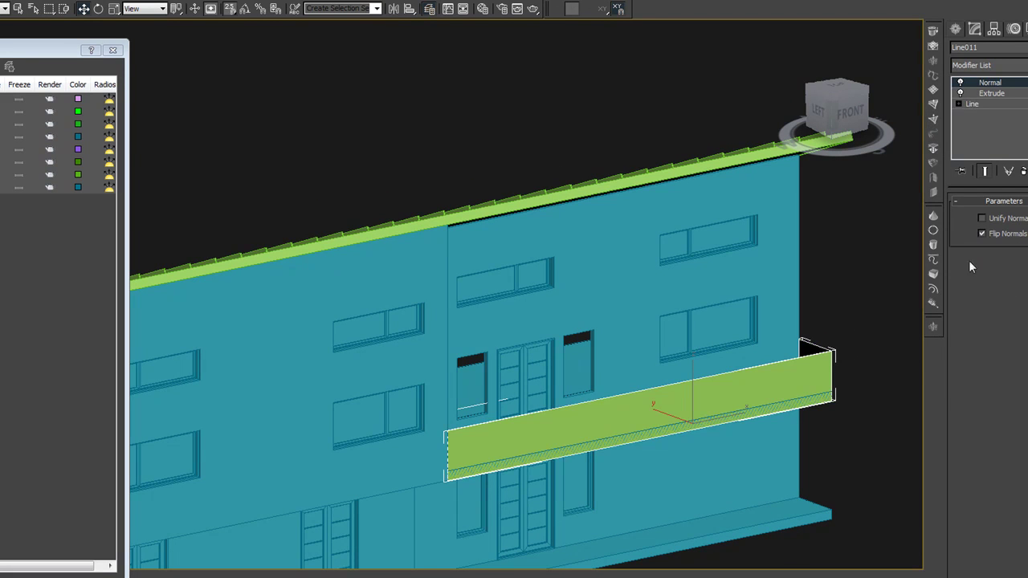
click(872, 315)
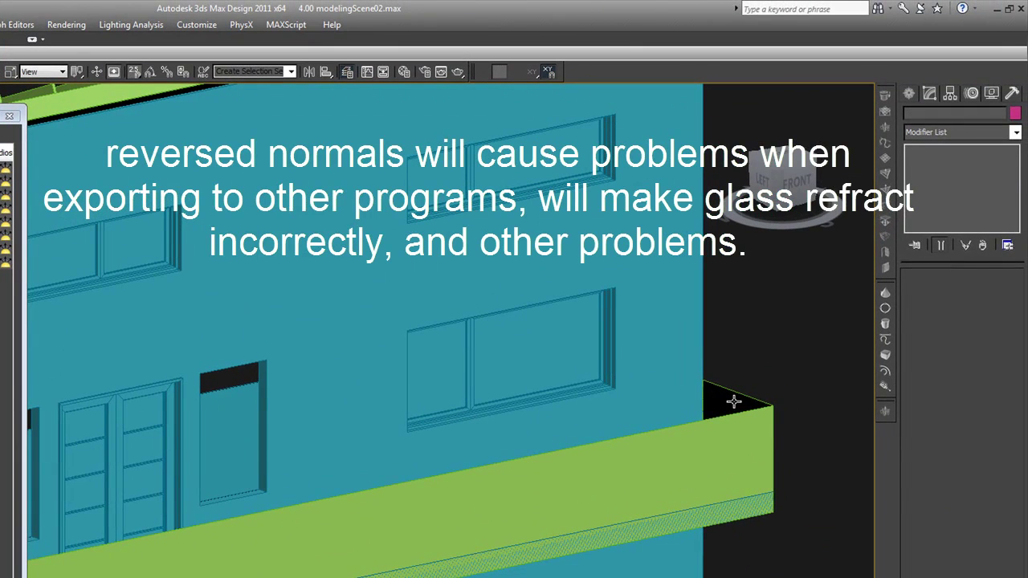
Inspect the railing's inner and outer faces with the normals flipped.
click(734, 402)
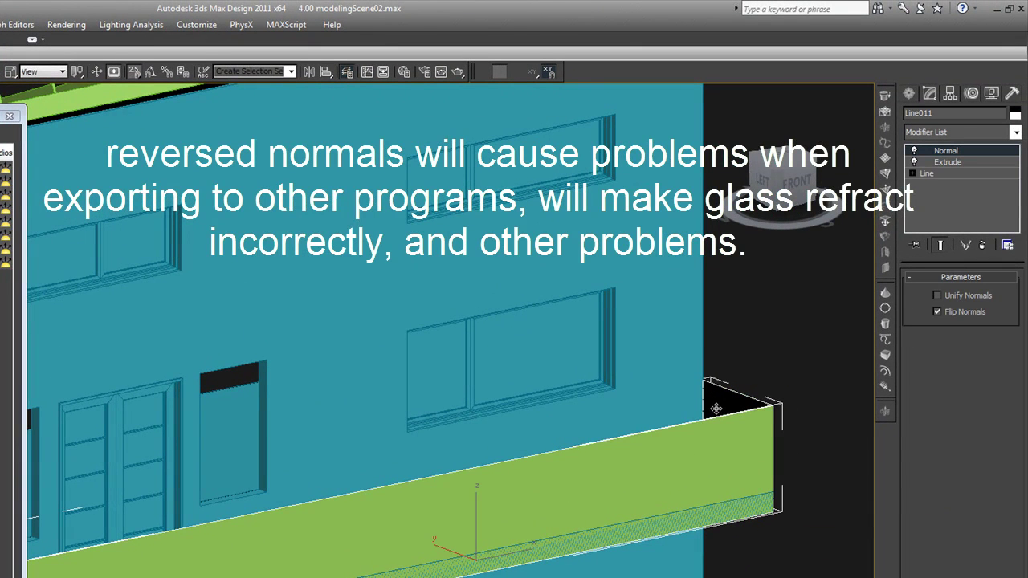
click(823, 356)
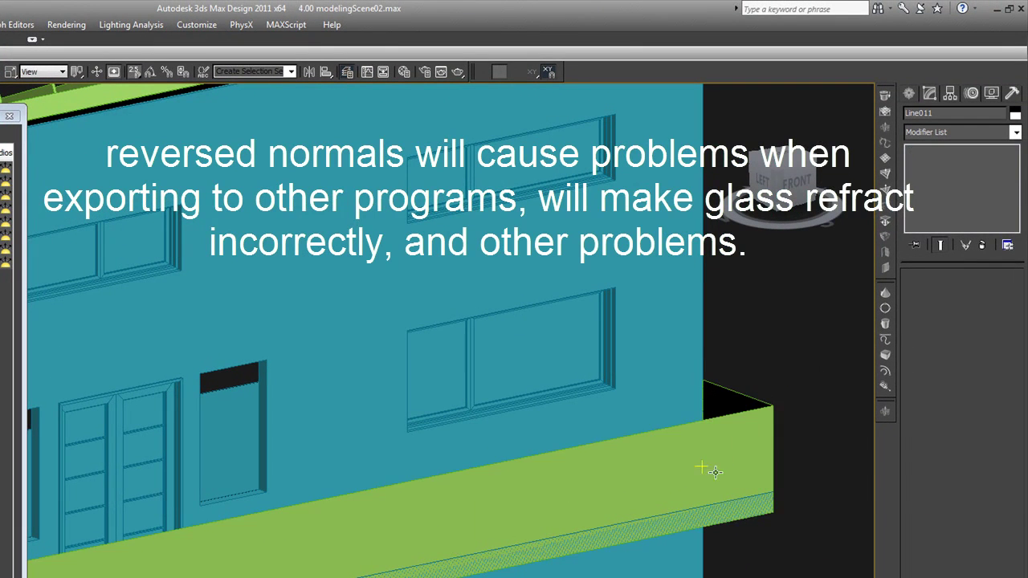
middle_drag(705, 482, 755, 459)
click(751, 459)
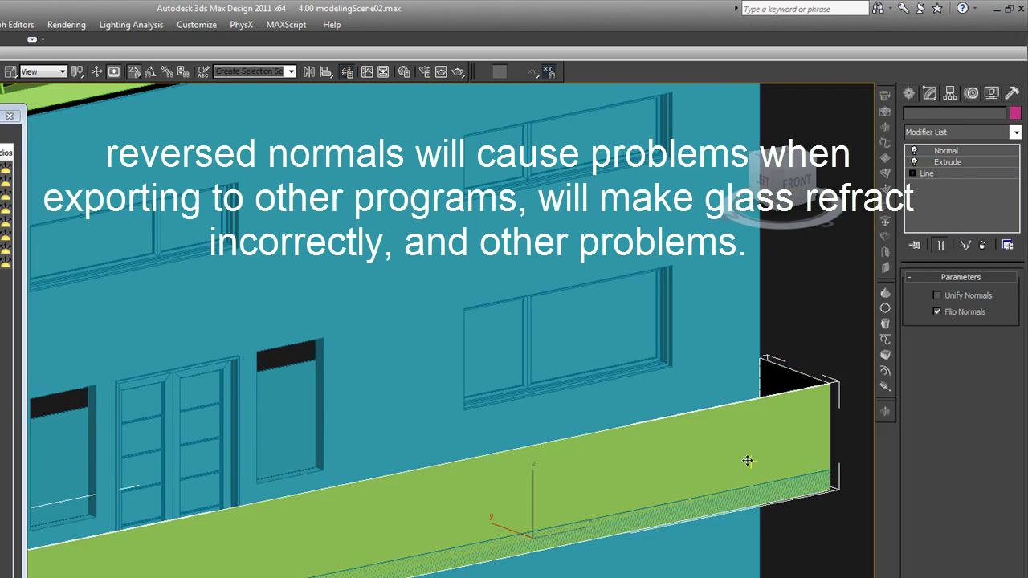
scroll(747, 463, down, 2)
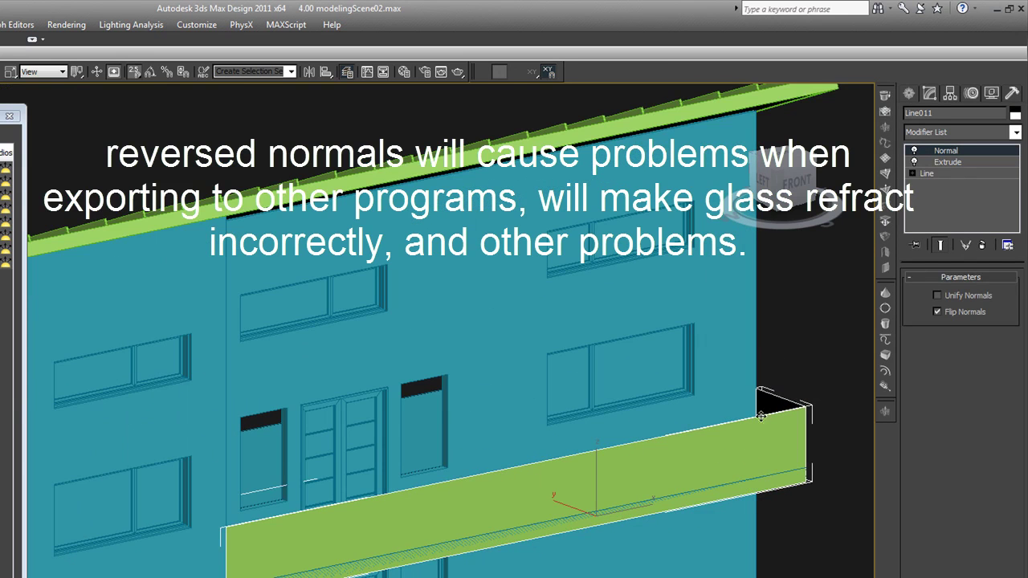
Divide the long front segment of the railing's base line with a Divide value of 8, and return to the extruded railing.
click(913, 174)
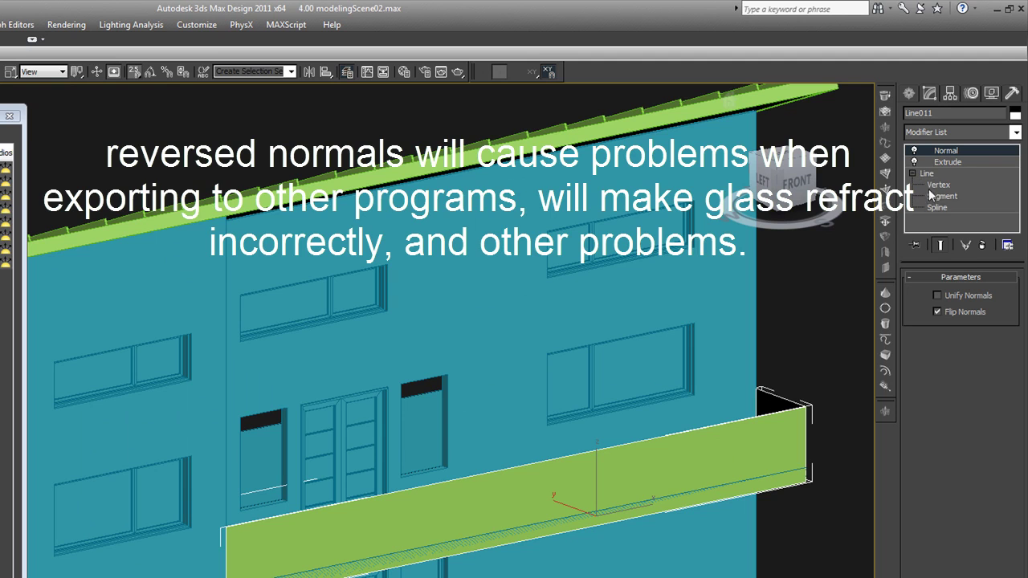
click(937, 196)
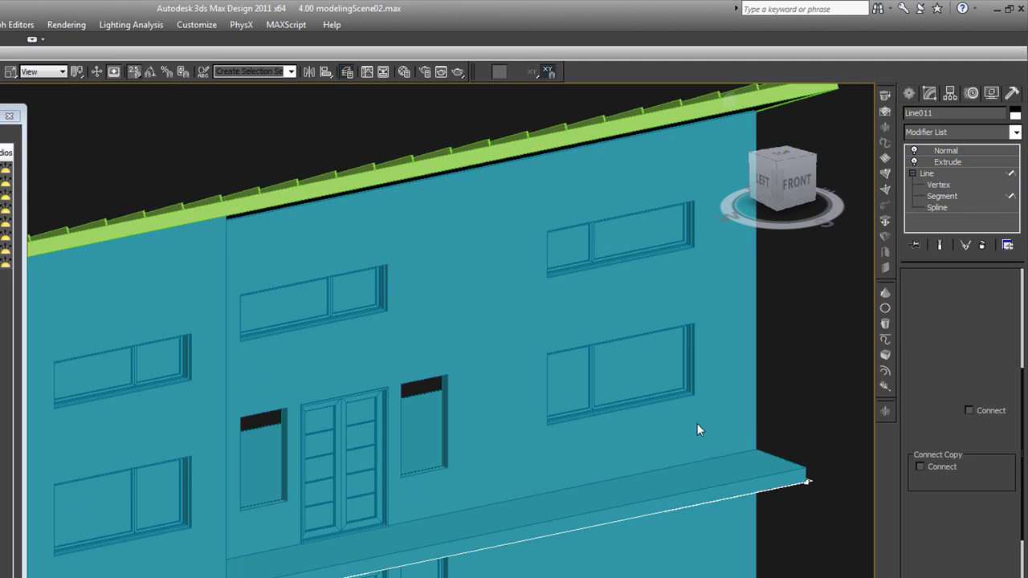
click(638, 511)
drag(950, 495, 958, 108)
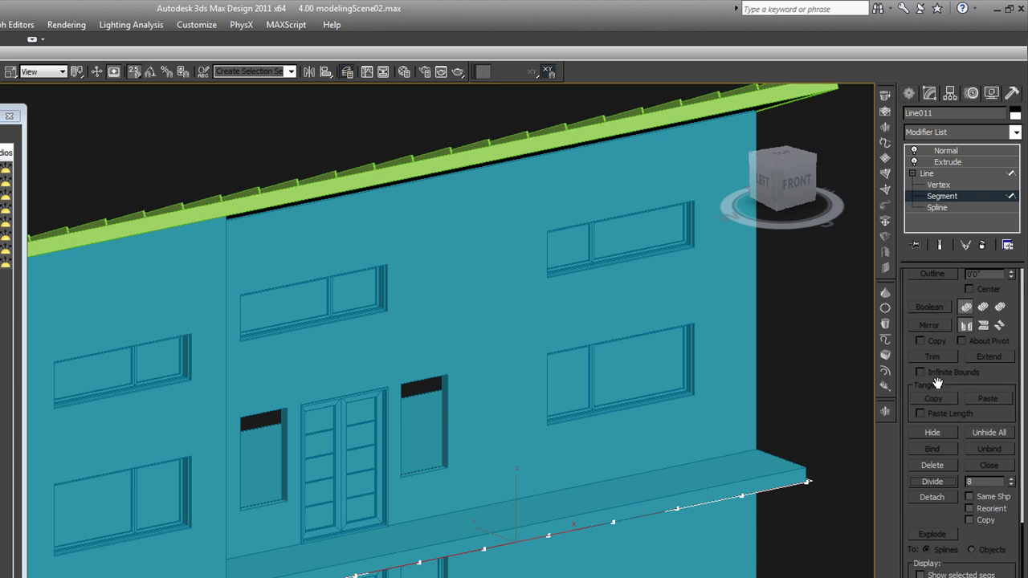
click(942, 165)
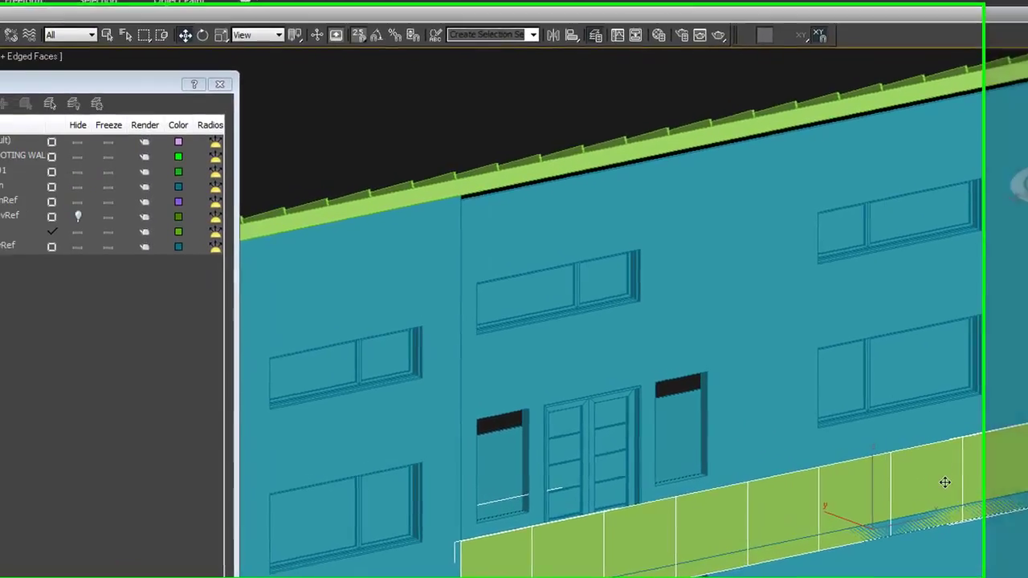
alt+middle_drag(651, 467, 536, 474)
alt+middle_drag(853, 487, 874, 498)
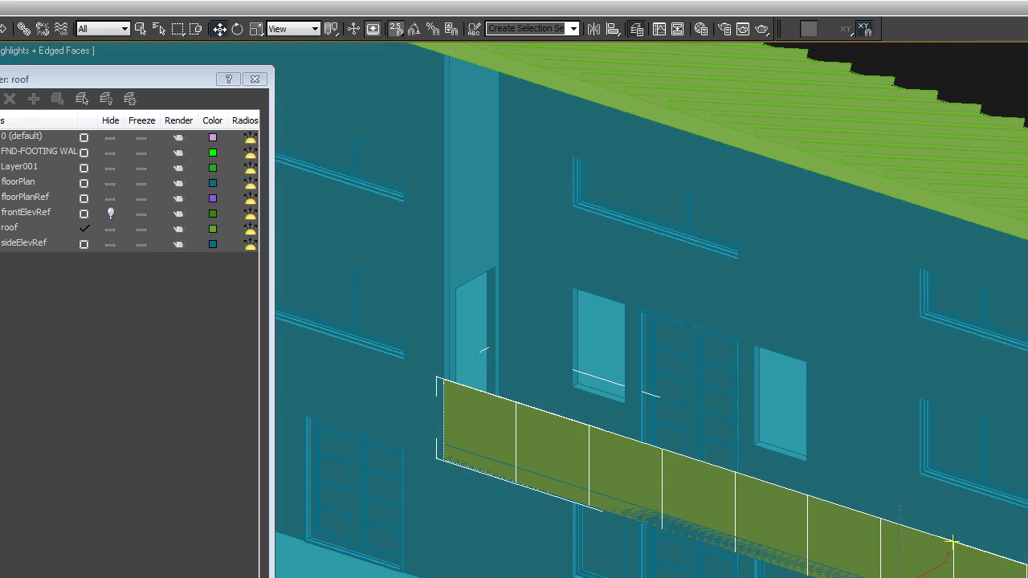
Convert the divided railing to Editable Poly and select all of its vertical panel edges with Ring.
right_click(883, 527)
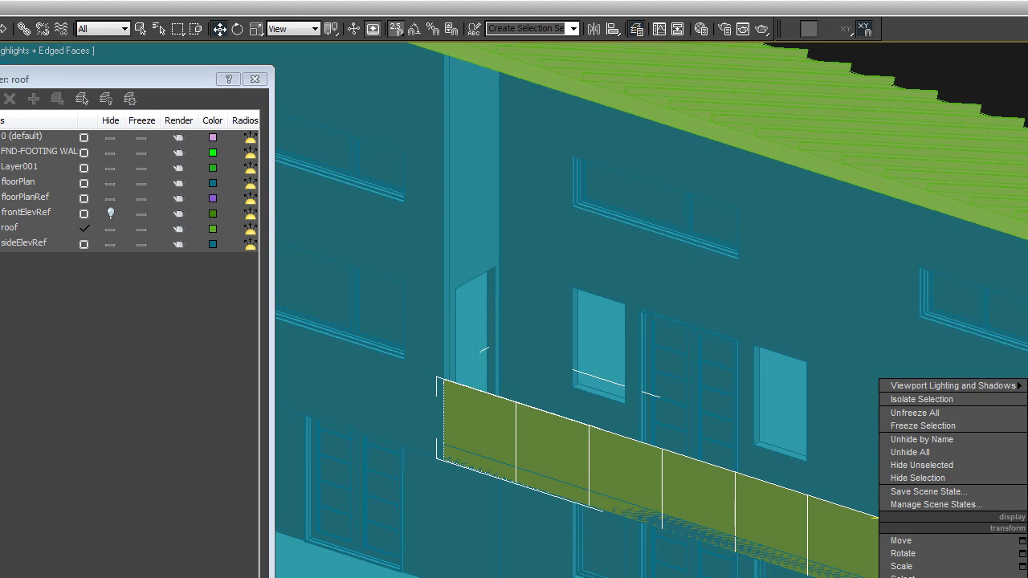
key(Escape)
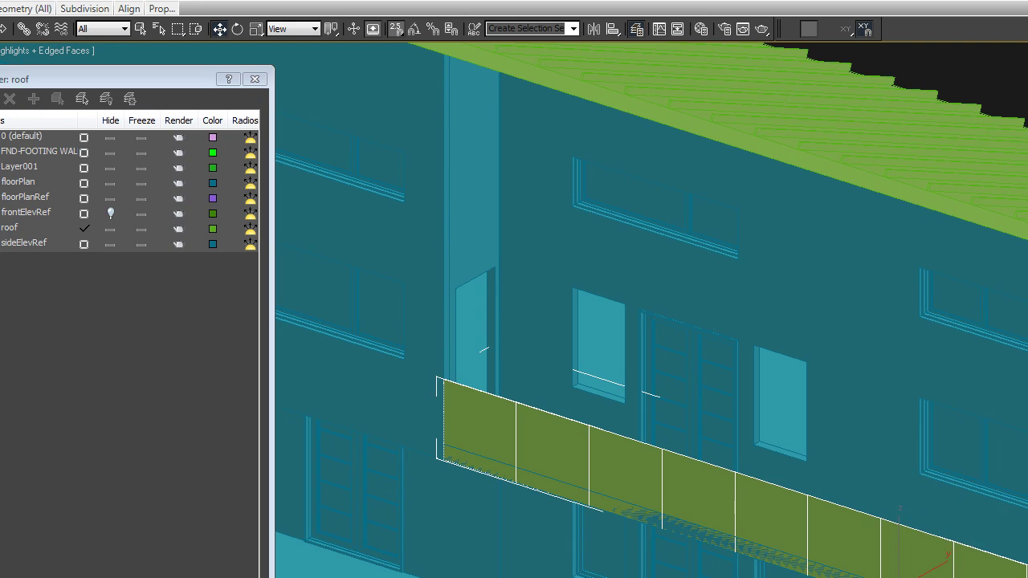
key(2)
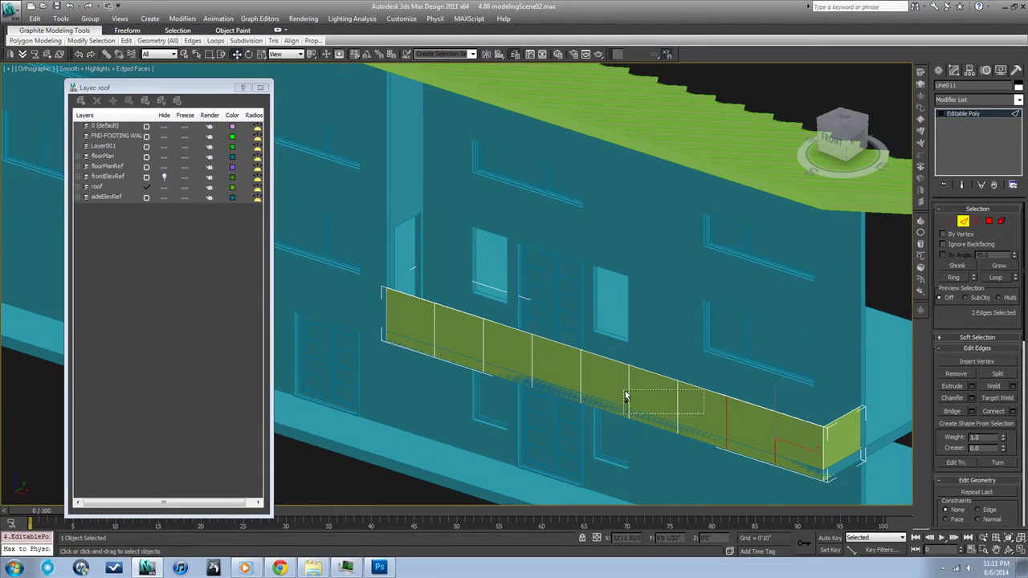
click(789, 540)
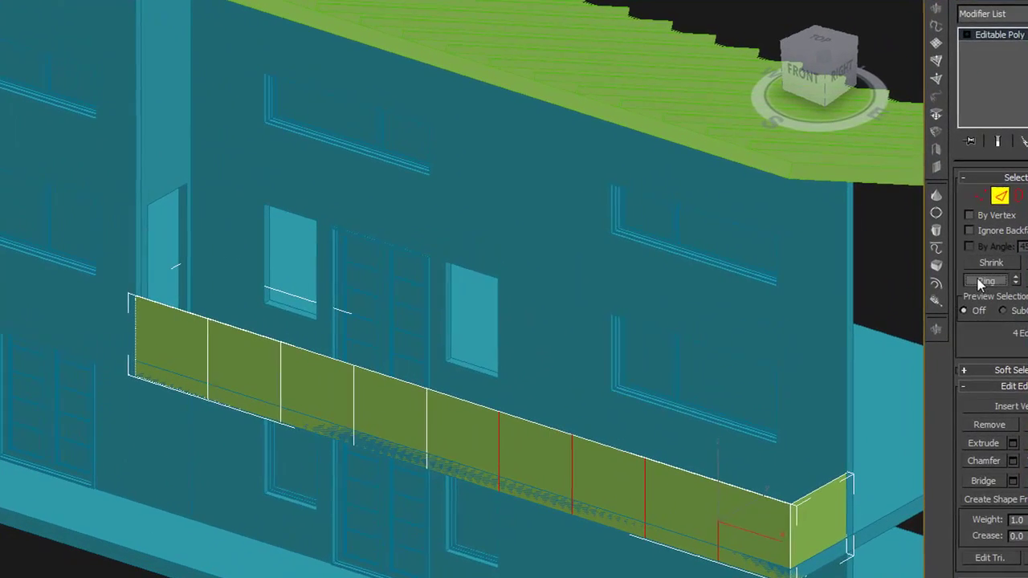
click(981, 280)
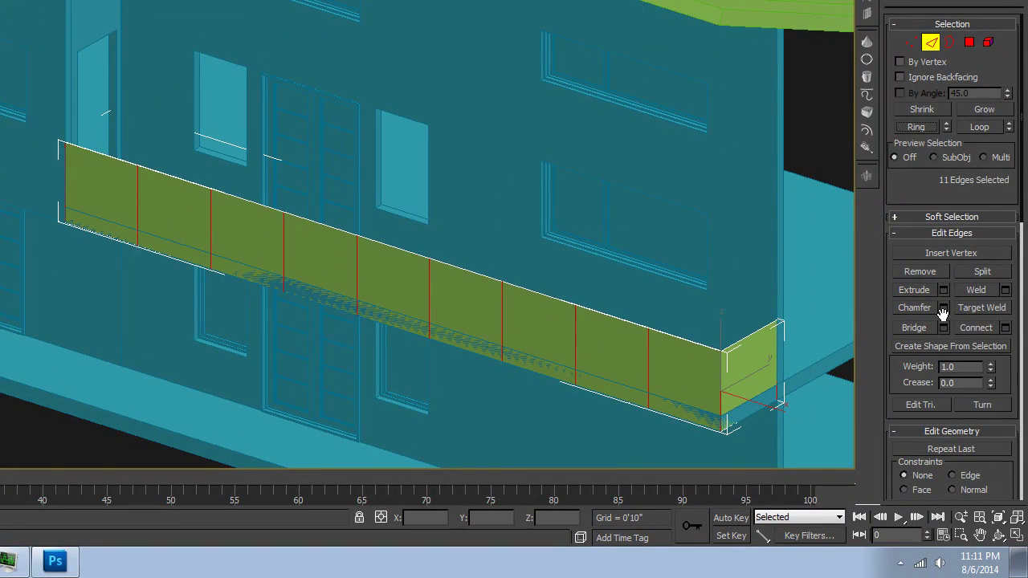
Chamfer the selected vertical railing edges by 0'0 15/32" with the Open option enabled to separate the panels.
click(980, 328)
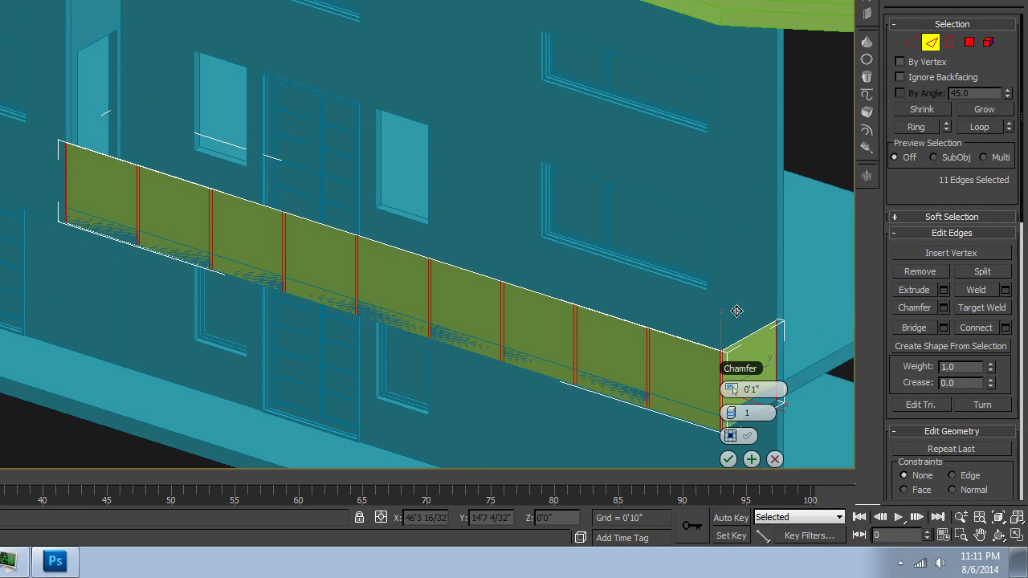
scroll(689, 321, up, 2)
middle_drag(689, 321, 696, 288)
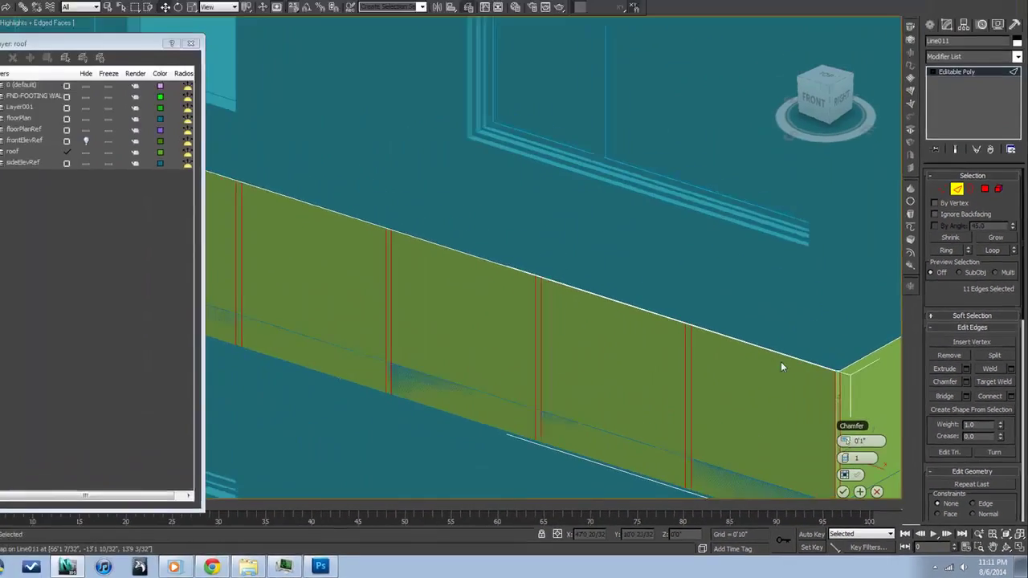
scroll(650, 257, up, 2)
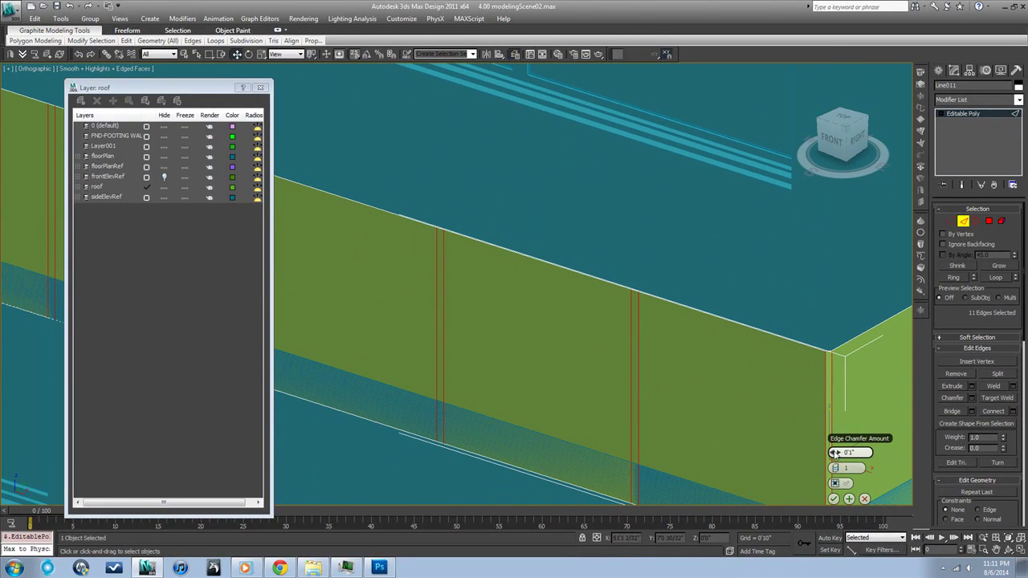
drag(836, 454, 825, 457)
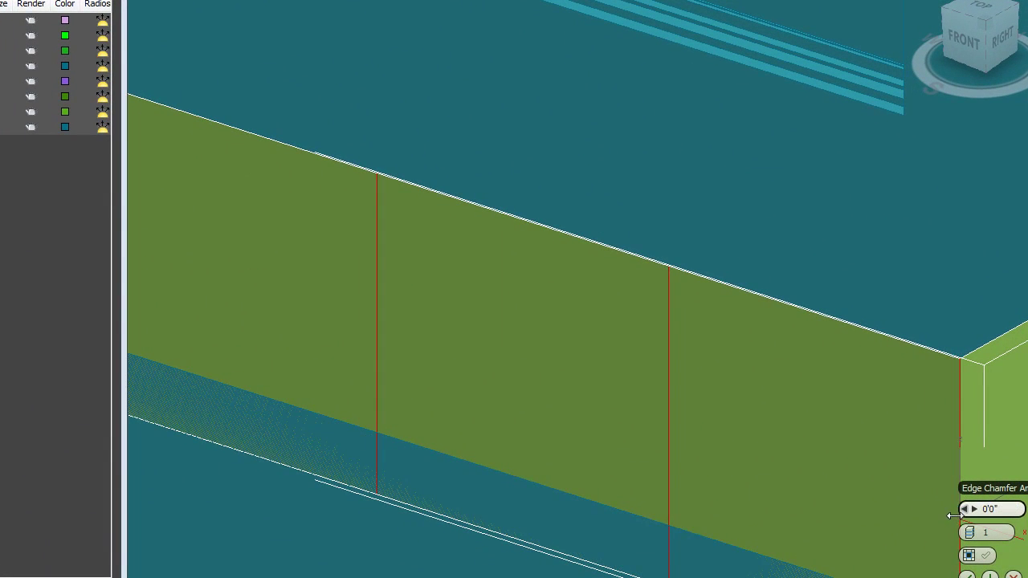
drag(962, 512, 970, 535)
click(969, 556)
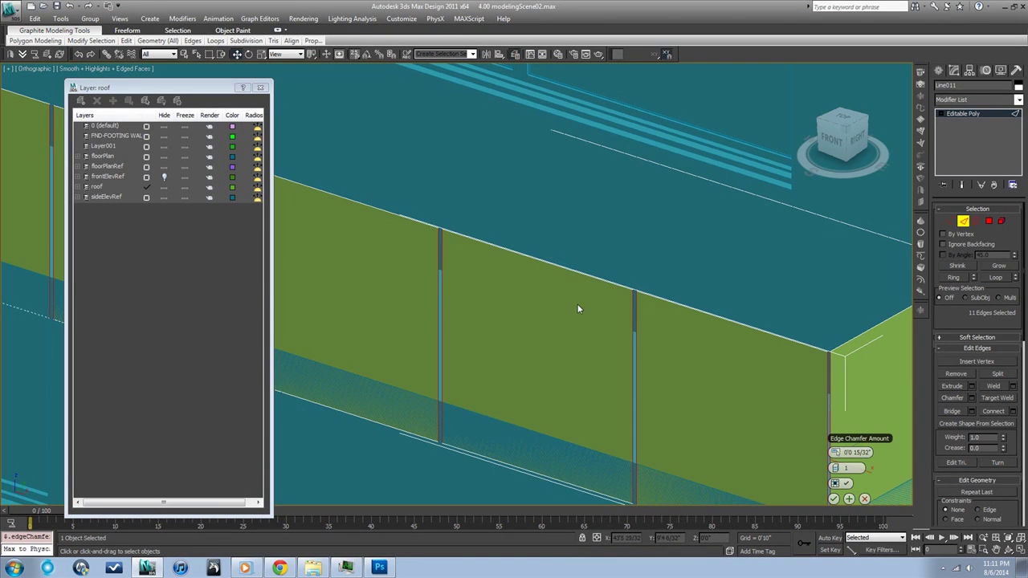
Set the edge chamfer amount to 0'0 4/32", apply the chamfer and leave edge editing.
middle_drag(602, 300, 613, 325)
scroll(643, 322, up, 5)
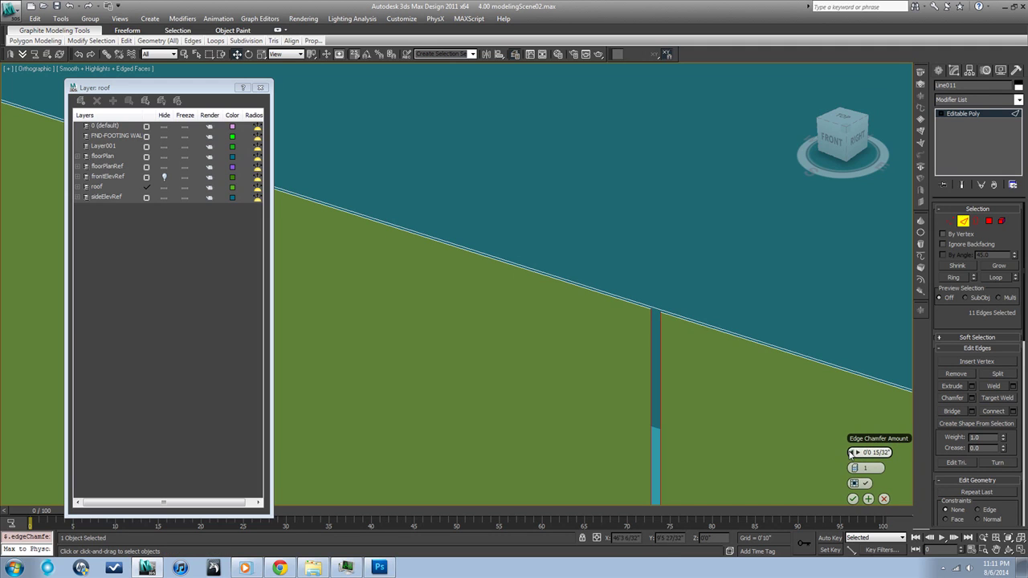
drag(848, 452, 842, 450)
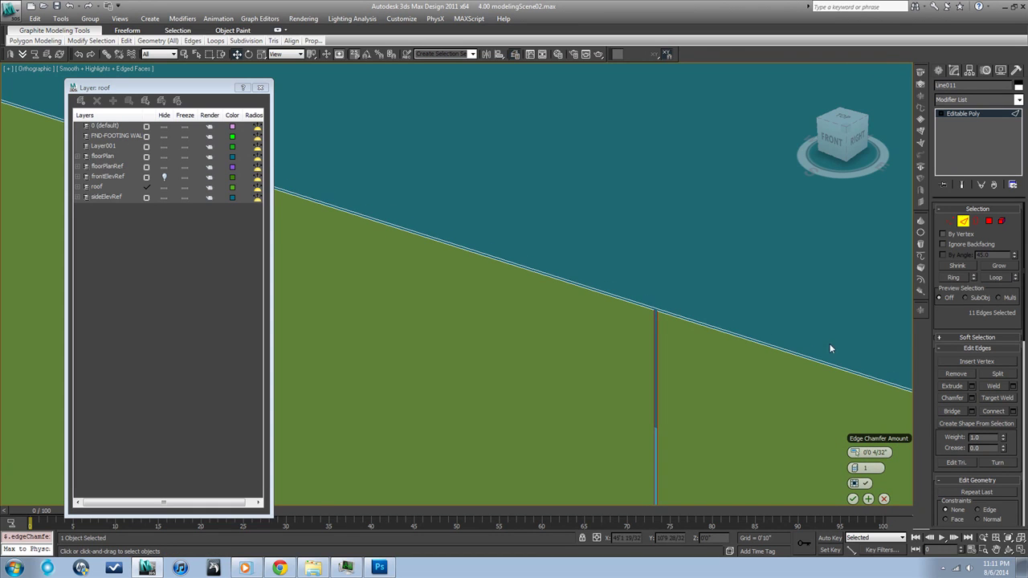
scroll(830, 348, down, 7)
middle_drag(828, 370, 767, 341)
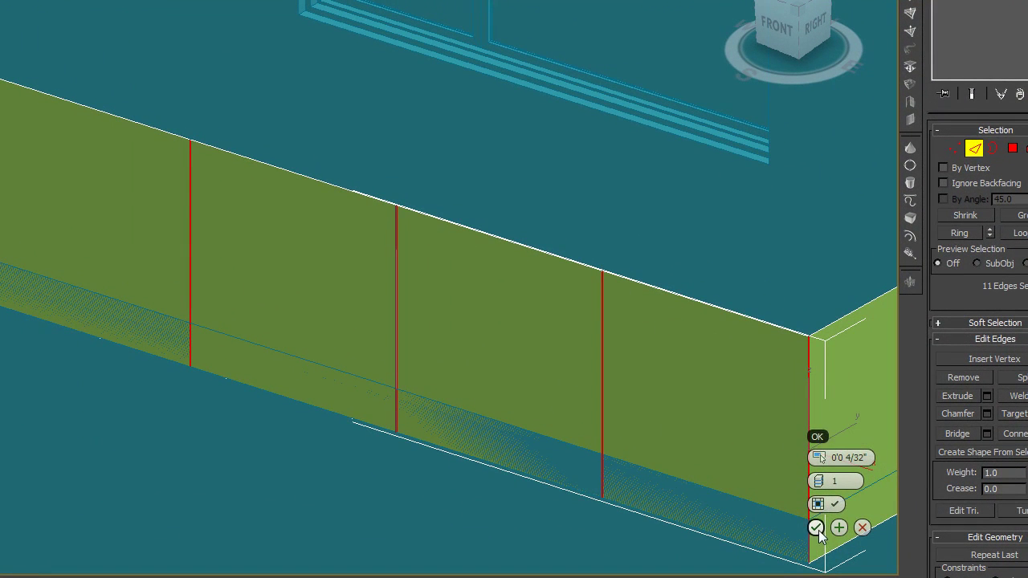
click(815, 527)
click(977, 148)
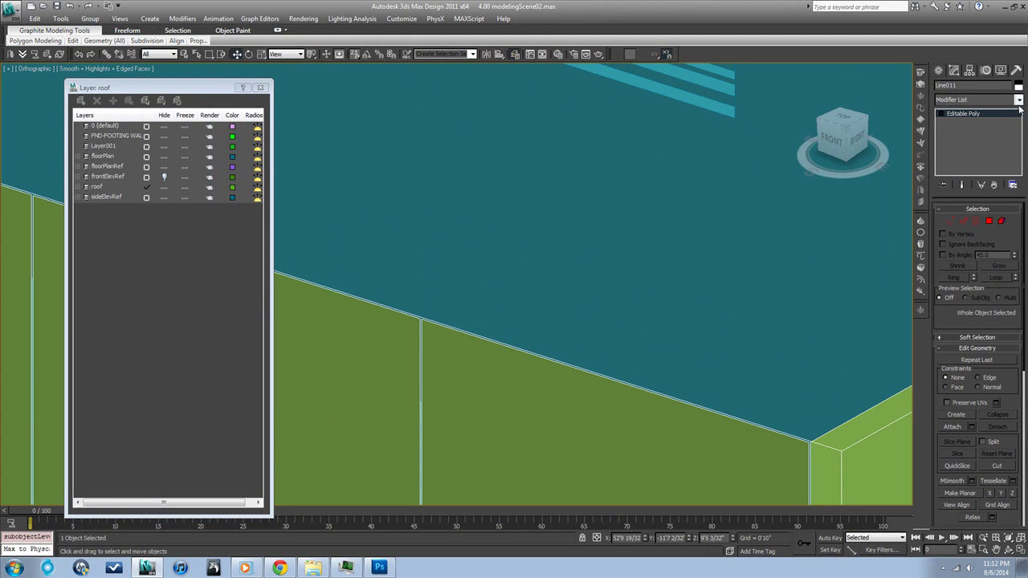
Add a Shell modifier to the separated railing panels.
click(1019, 100)
scroll(989, 231, down, 2)
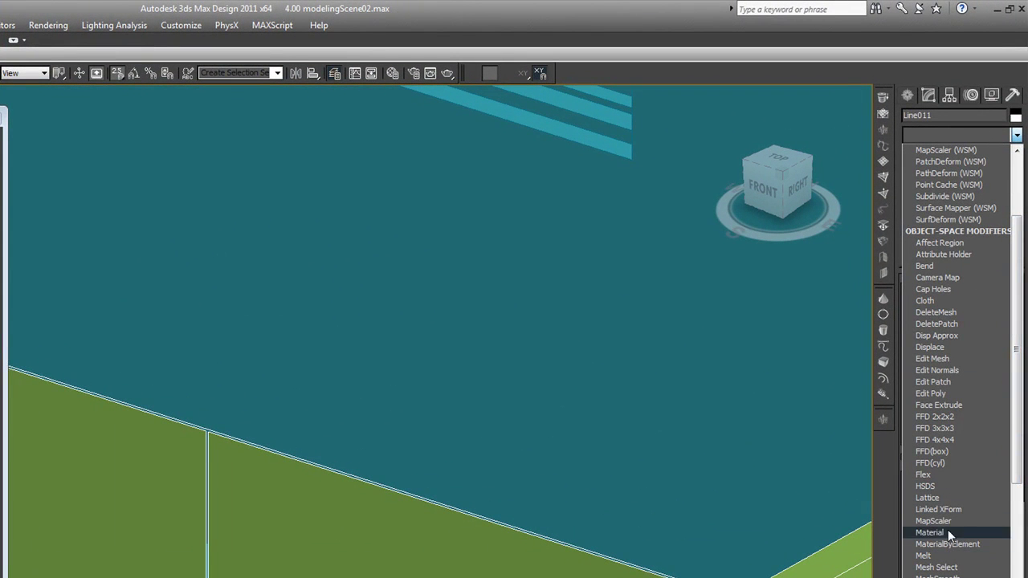
drag(1019, 397, 1023, 559)
click(967, 511)
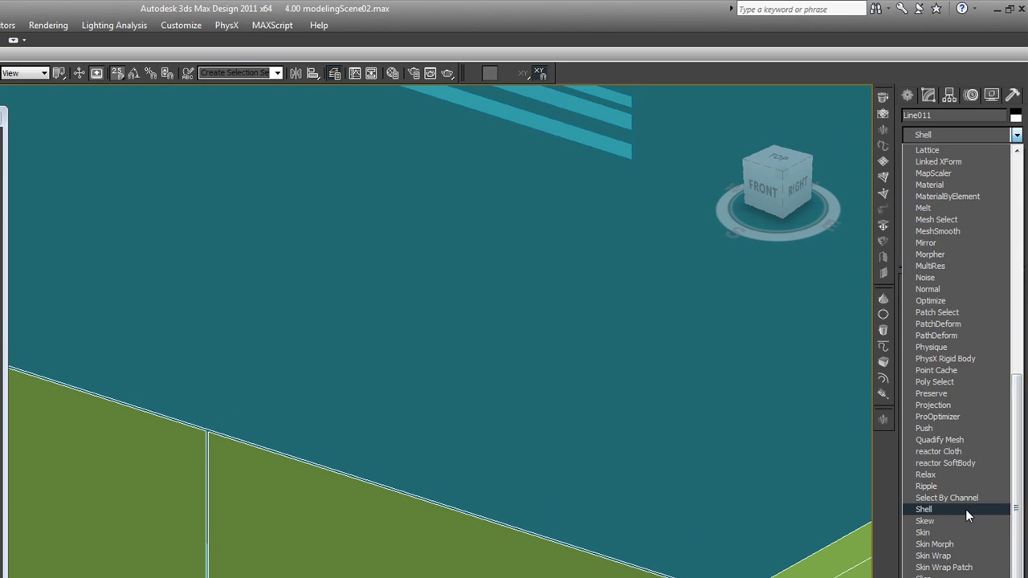
click(965, 509)
middle_drag(822, 498, 772, 460)
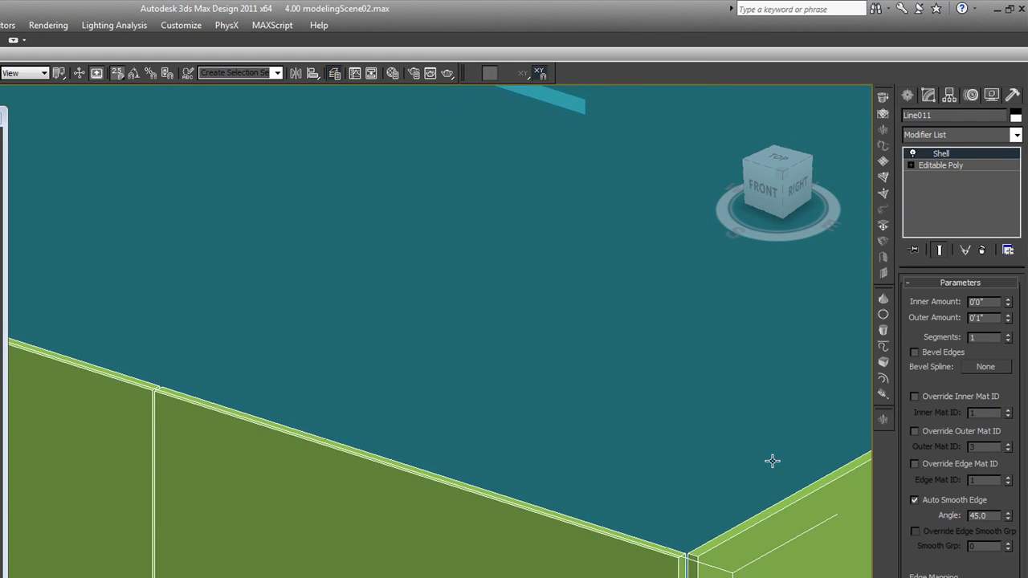
scroll(772, 460, down, 1)
scroll(792, 455, down, 1)
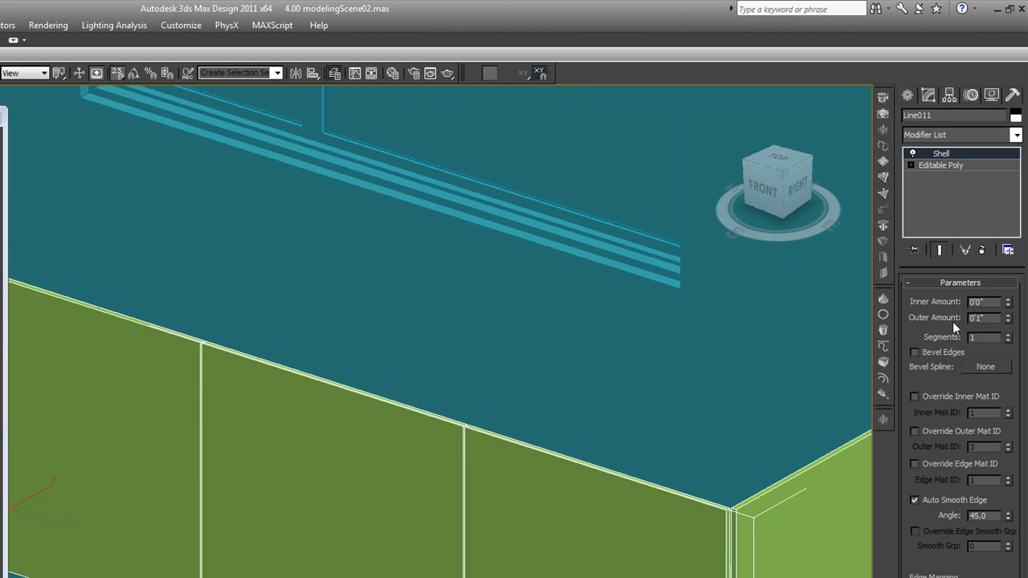
Set the Shell's Outer Amount to 0'1 8/32" and reset its Inner Amount.
drag(1008, 319, 1009, 336)
middle_drag(443, 455, 617, 486)
scroll(404, 341, up, 3)
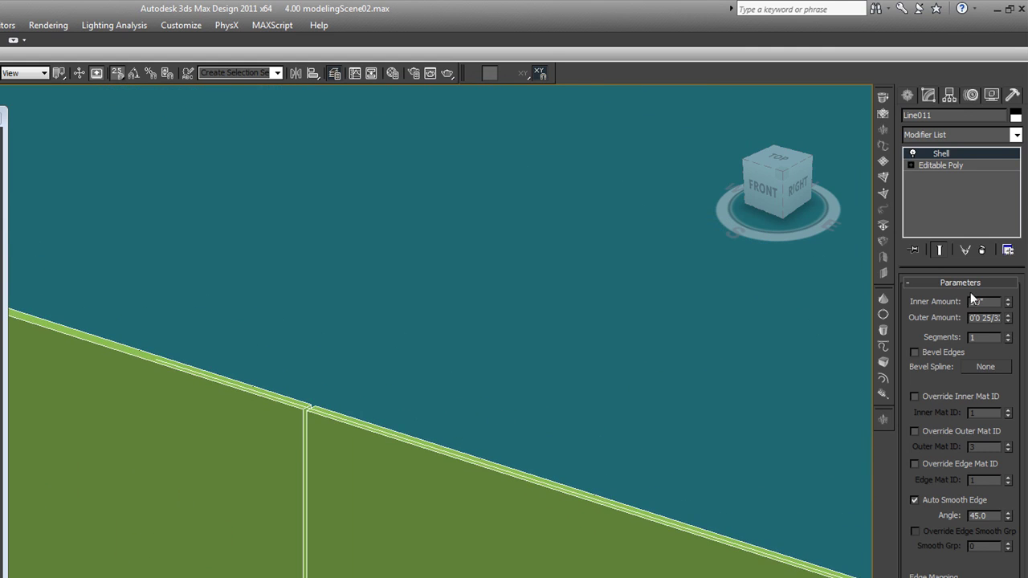
drag(1010, 322, 1027, 190)
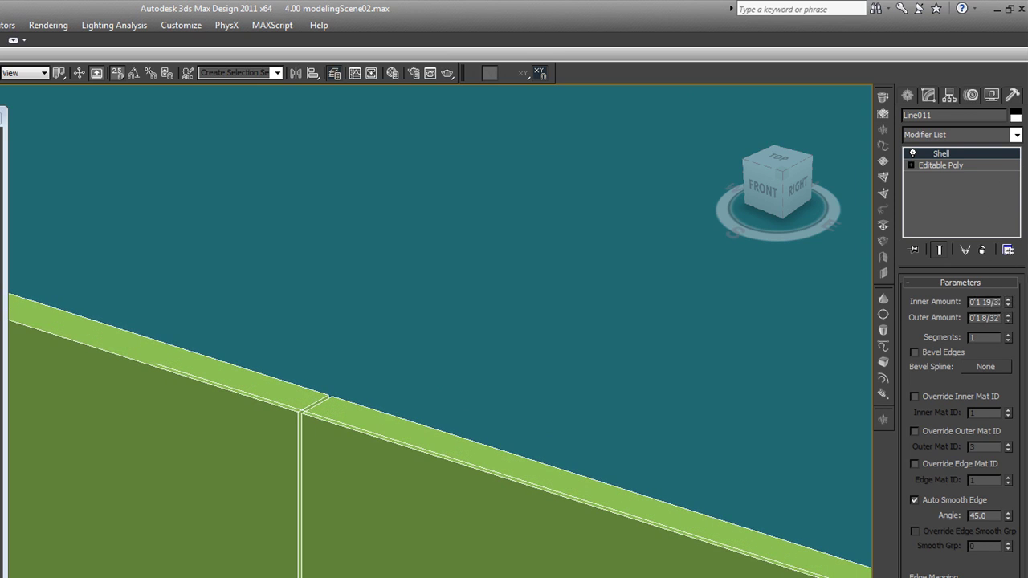
right_click(1008, 303)
middle_drag(610, 420, 602, 434)
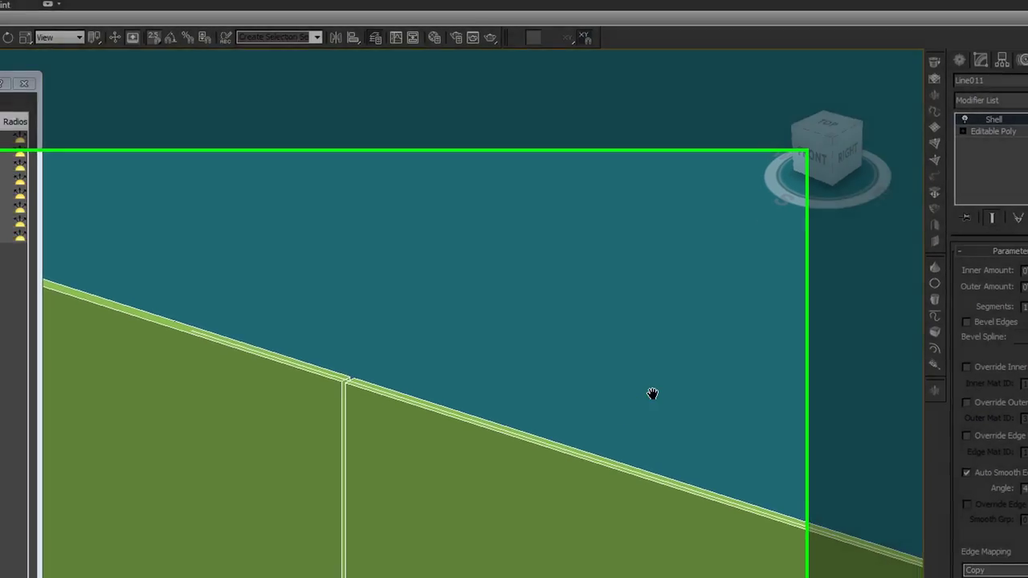
scroll(848, 382, down, 5)
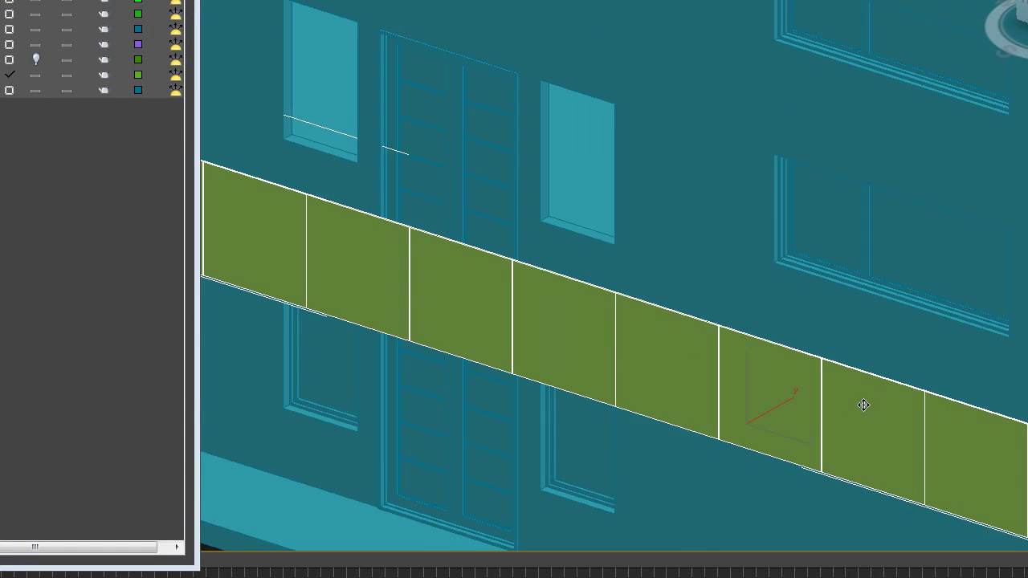
Hide the shelled railing, leaving the rest of the house displayed.
alt+middle_drag(864, 409, 940, 407)
scroll(980, 425, up, 2)
scroll(979, 425, down, 3)
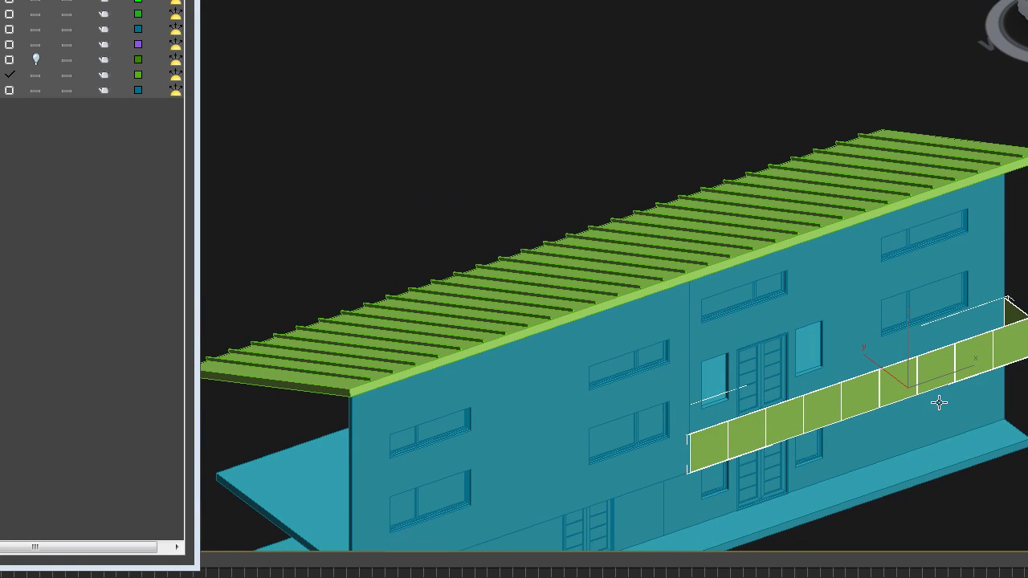
right_click(934, 379)
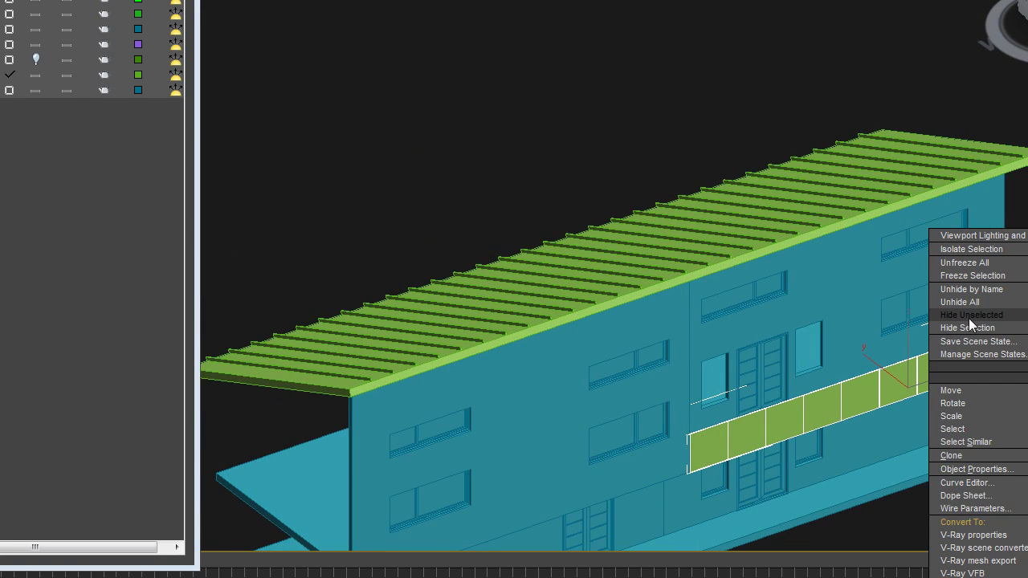
click(970, 325)
Draw a straight line in the Top wireframe view along the balcony slab's front edge, snapping to both end corners.
click(972, 371)
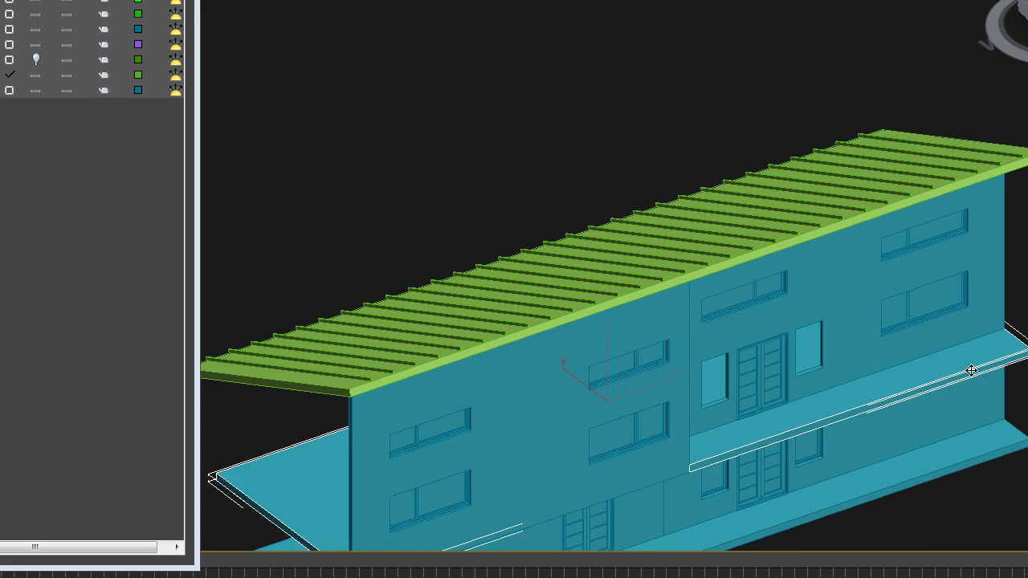
key(t)
key(z)
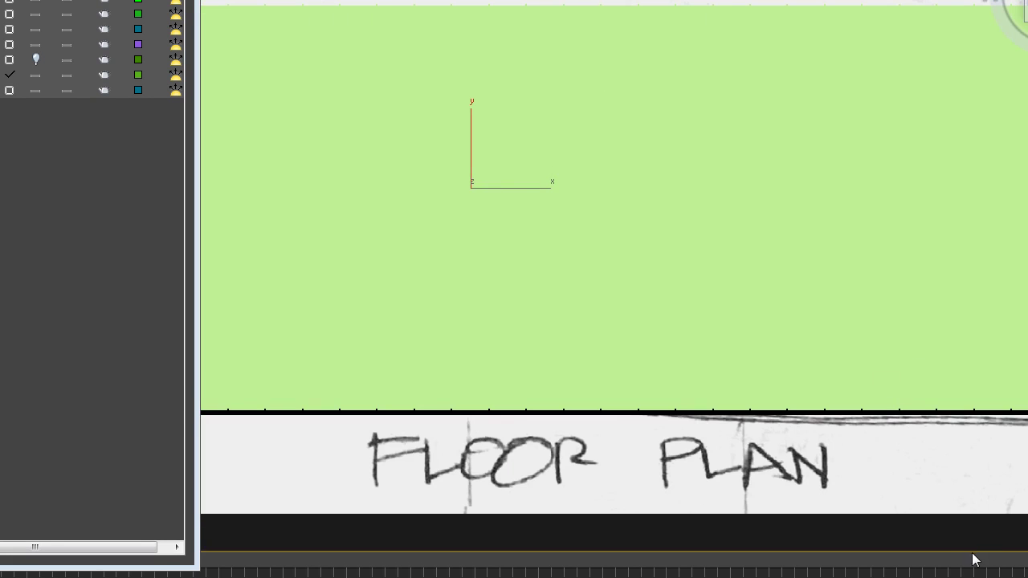
key(F3)
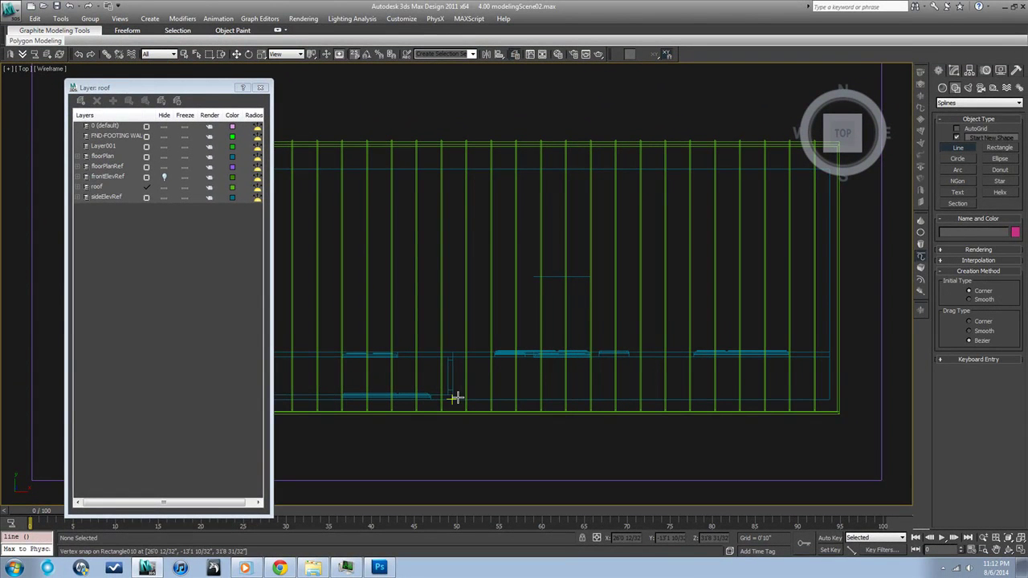
click(456, 396)
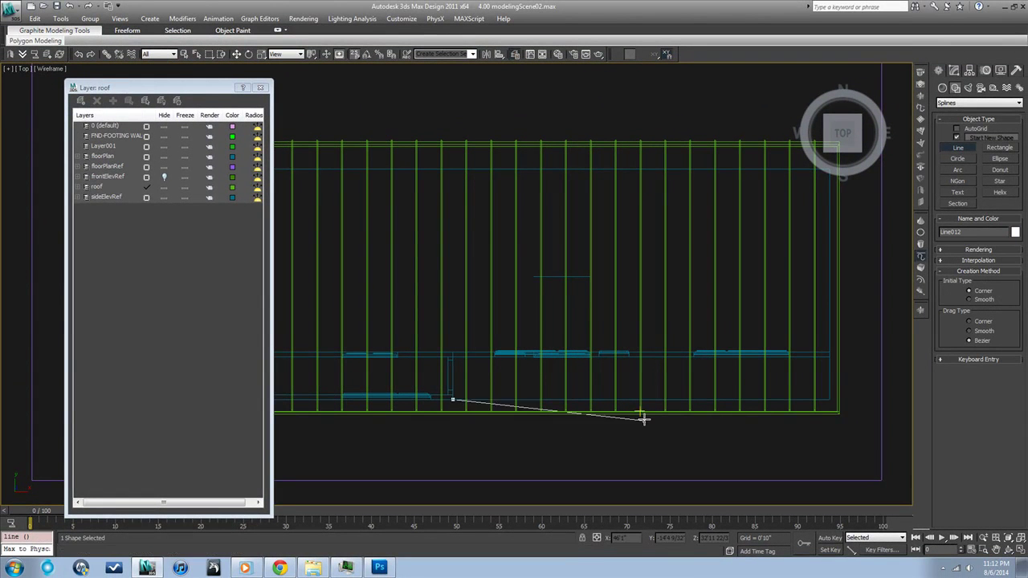
click(829, 400)
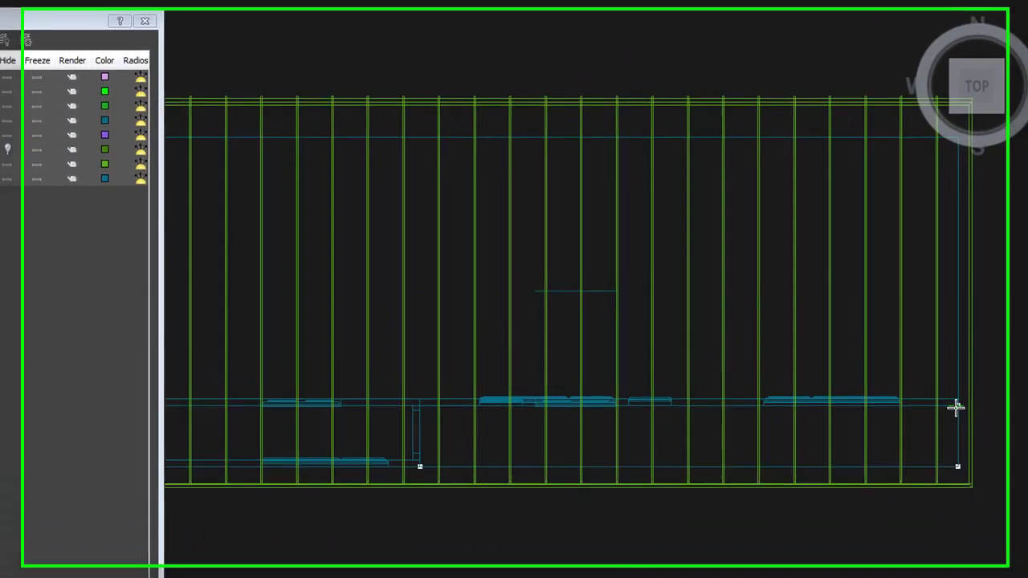
right_click(954, 434)
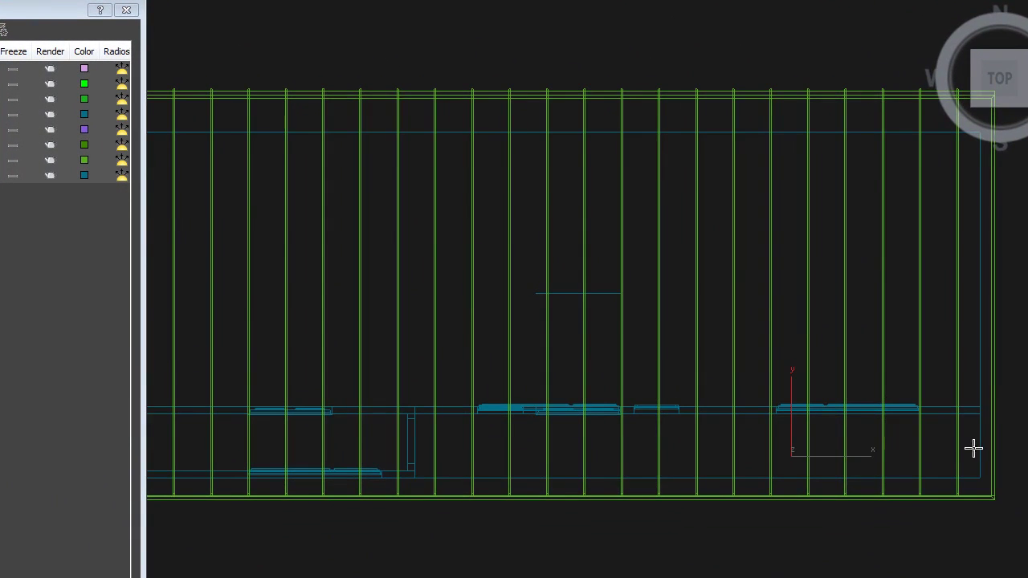
Move the new line up to the top of the balcony slab in the Front view.
key(f)
key(z)
scroll(920, 425, down, 4)
middle_drag(920, 429, 867, 555)
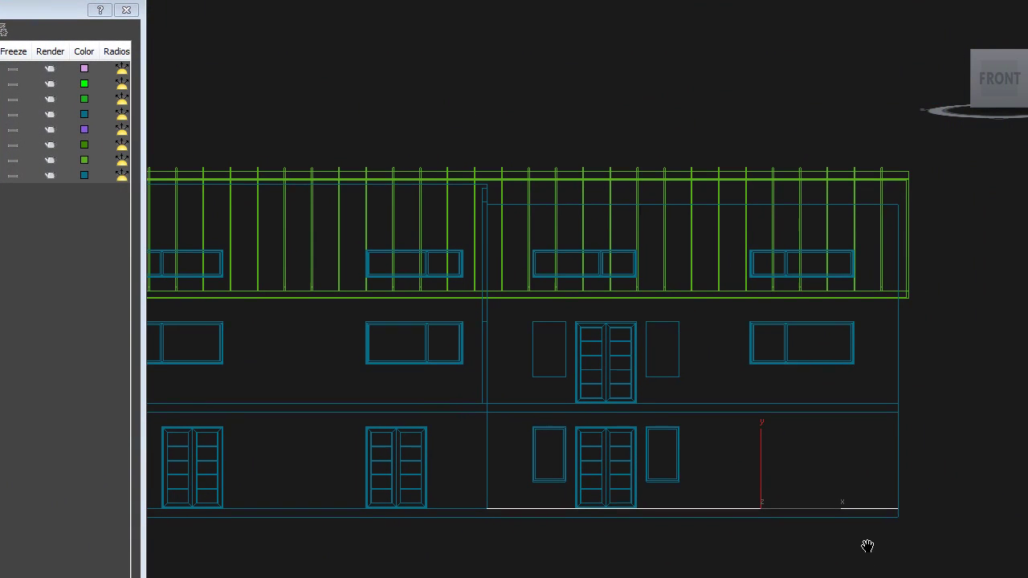
drag(903, 503, 900, 400)
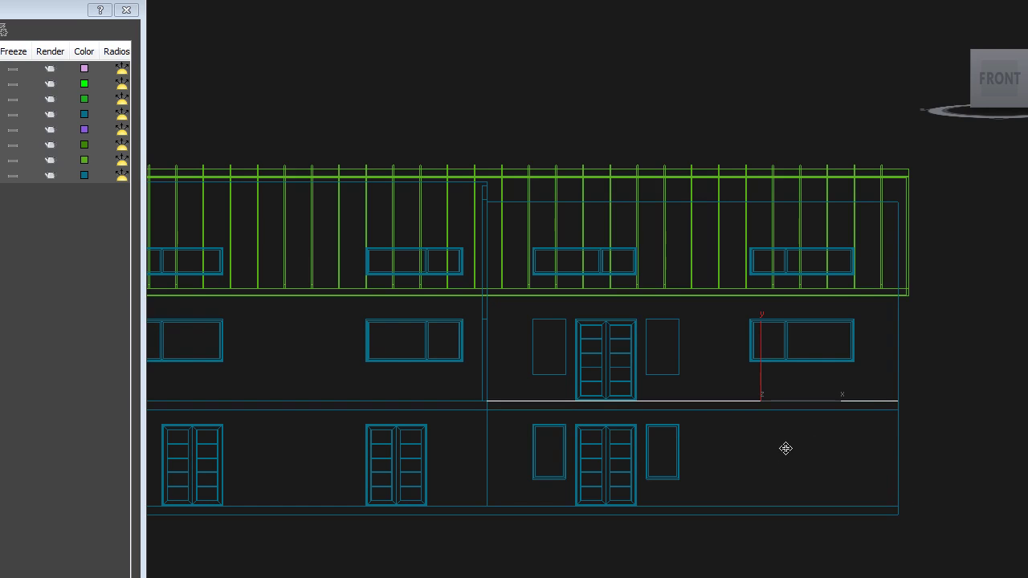
key(t)
scroll(786, 449, up, 6)
alt+middle_drag(808, 473, 863, 401)
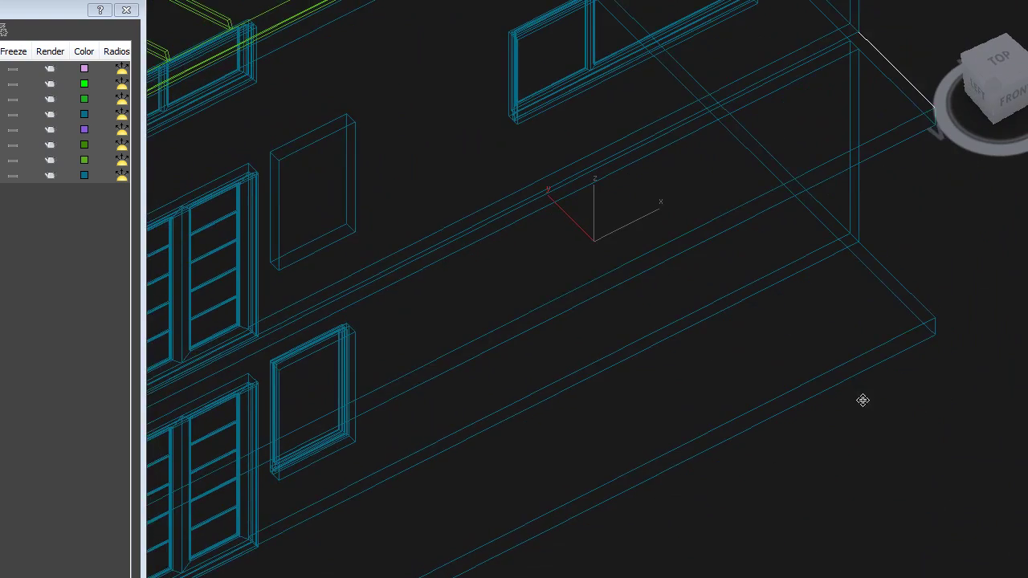
middle_drag(714, 371, 850, 438)
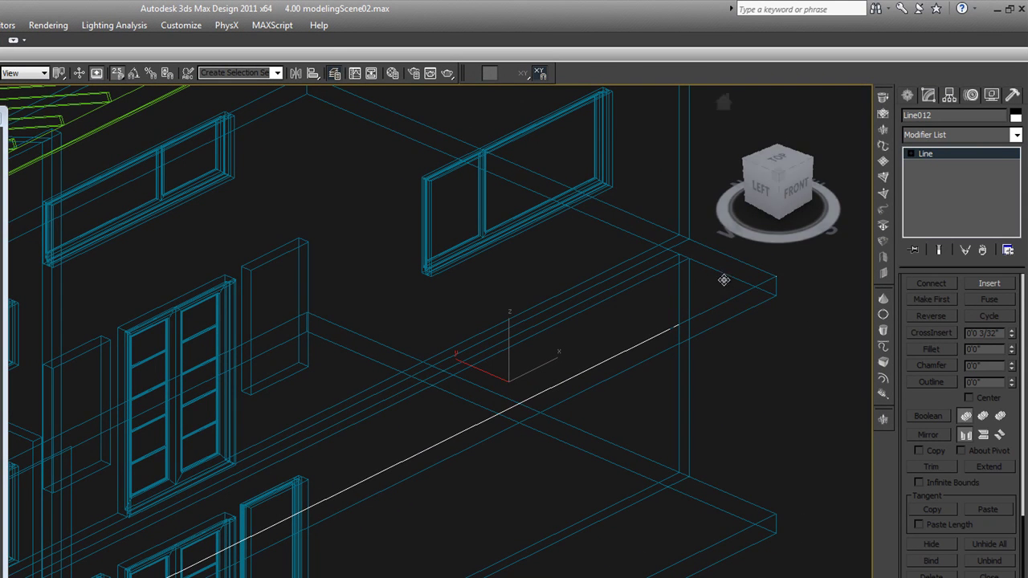
click(671, 329)
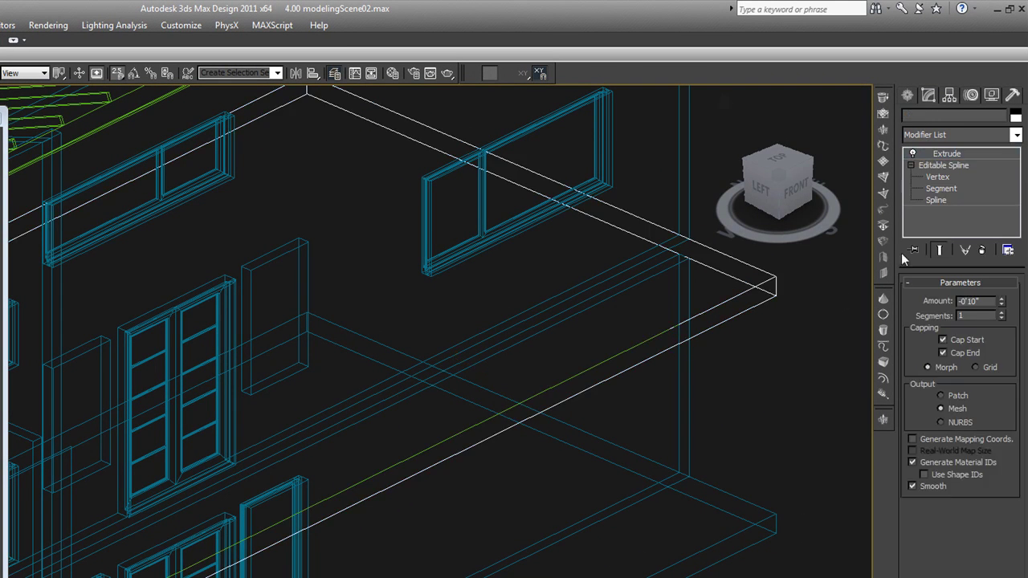
click(982, 250)
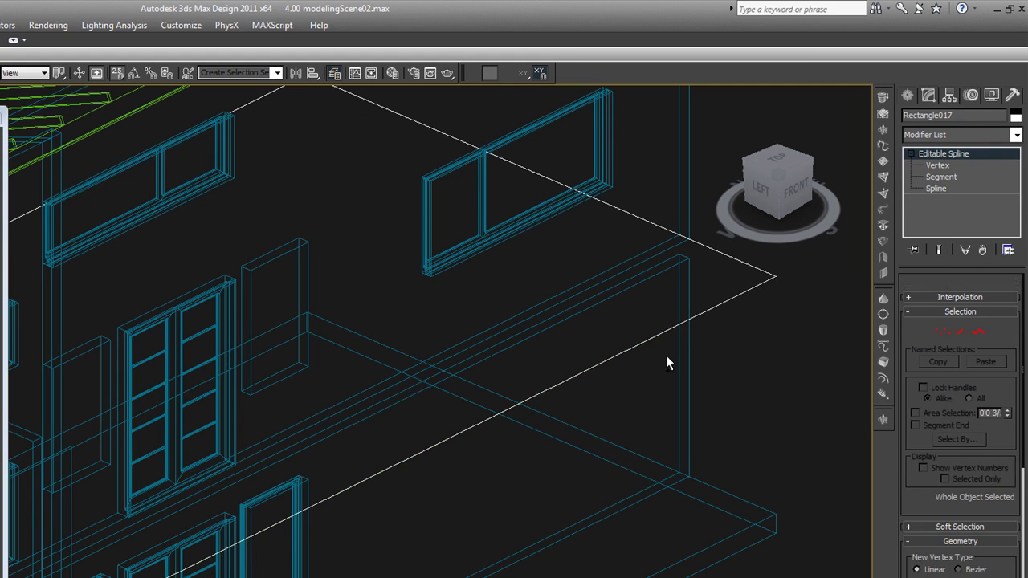
key(ctrl+z)
click(803, 278)
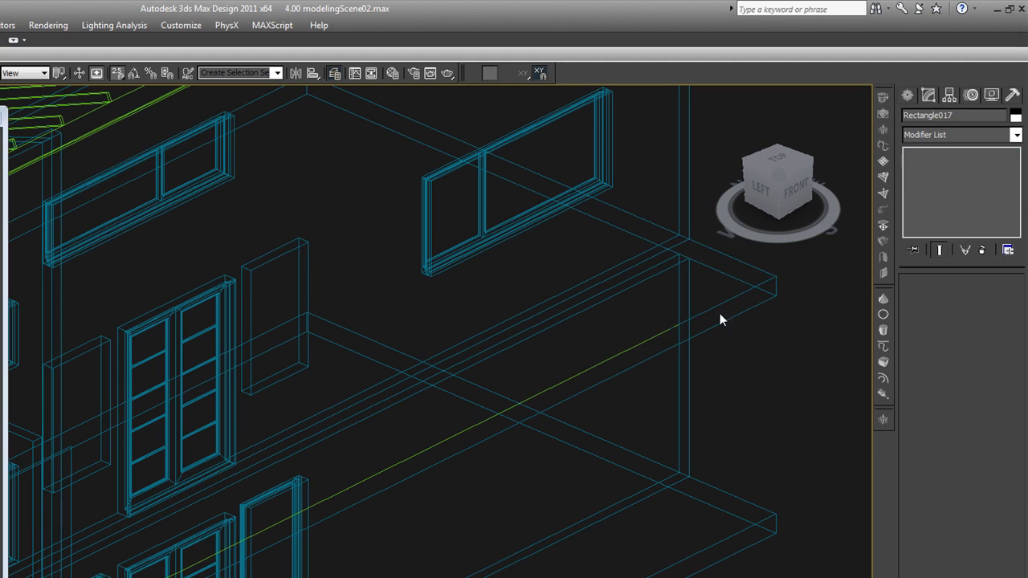
Outline the balcony line's spline with a small inward offset from the slab edge.
click(661, 335)
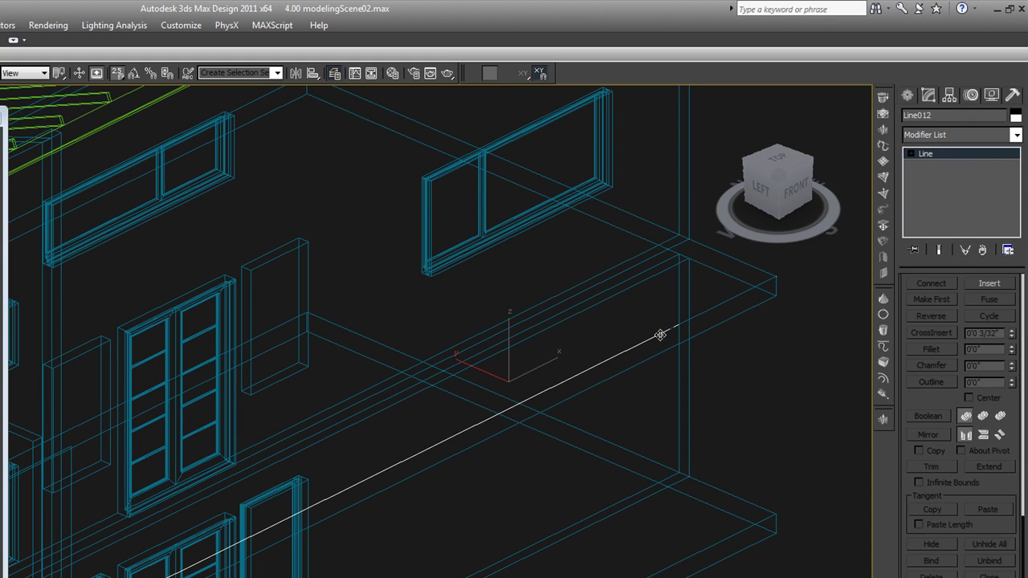
click(911, 154)
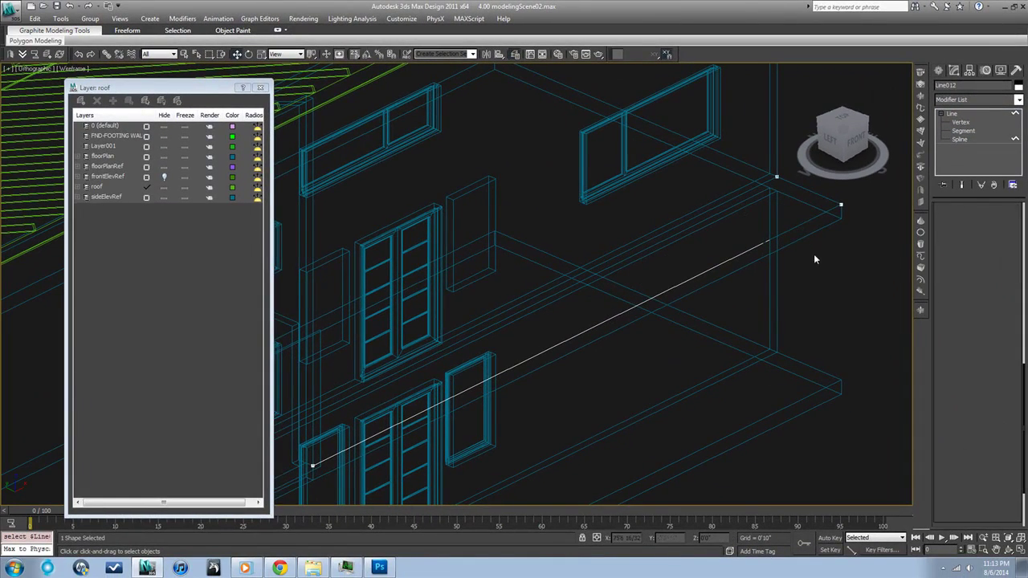
drag(814, 254, 780, 221)
scroll(880, 260, up, 4)
middle_drag(881, 265, 895, 386)
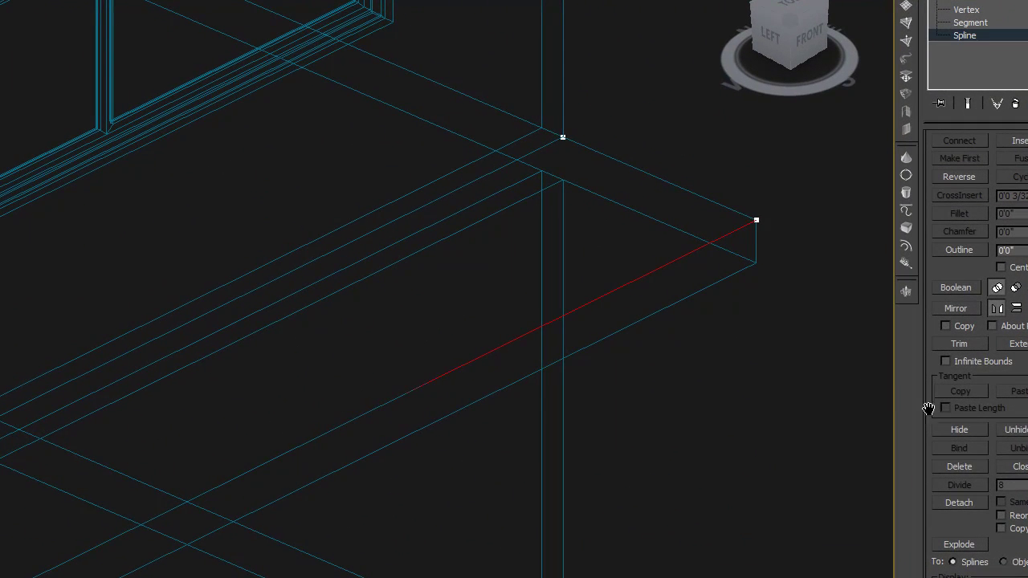
drag(977, 527, 975, 504)
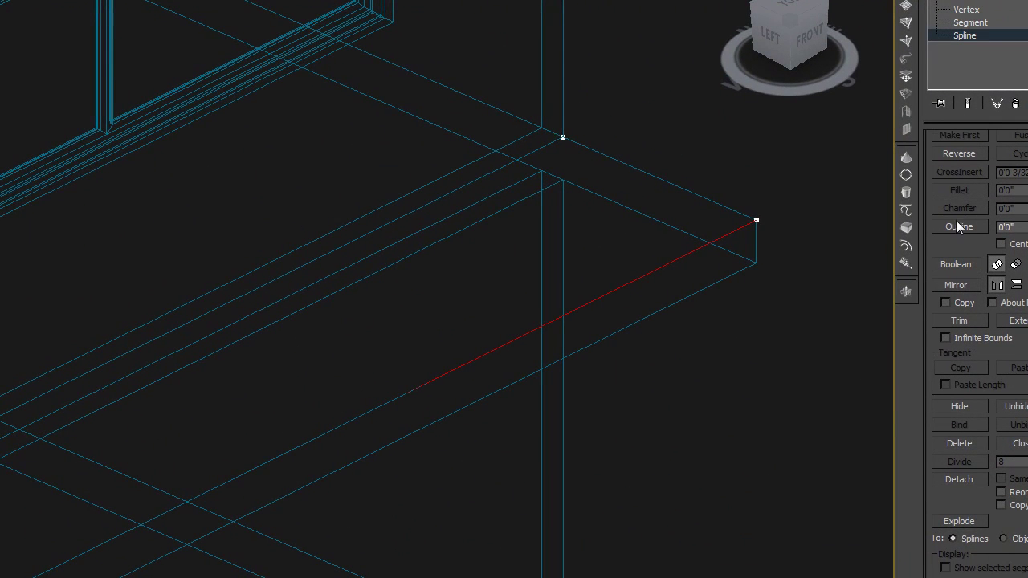
drag(744, 211, 739, 208)
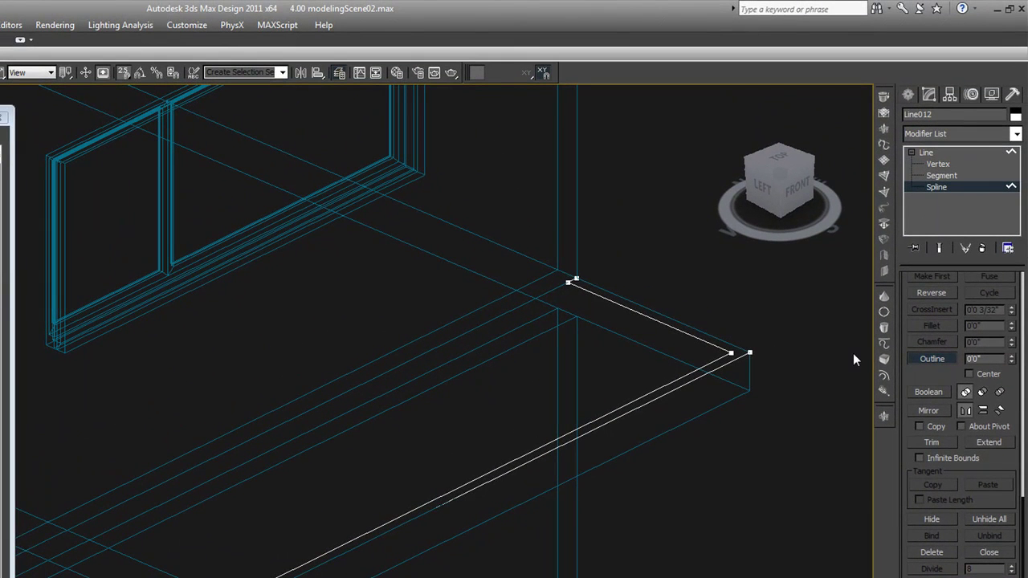
click(920, 356)
Delete the outline's outer segments and the short closing segments at both ends, keeping only the inset line.
click(926, 175)
drag(512, 266, 611, 299)
click(556, 281)
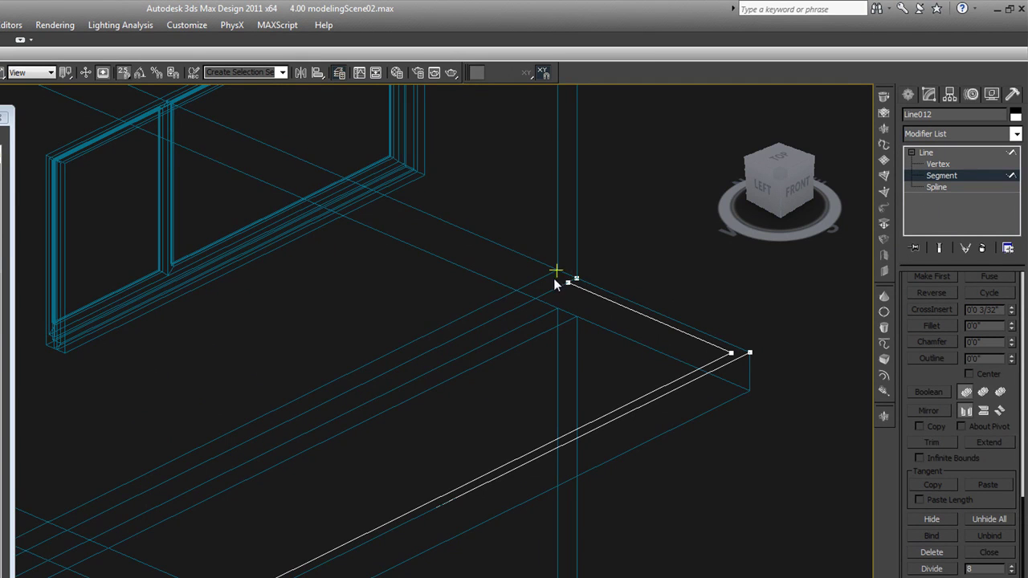
scroll(513, 433, down, 5)
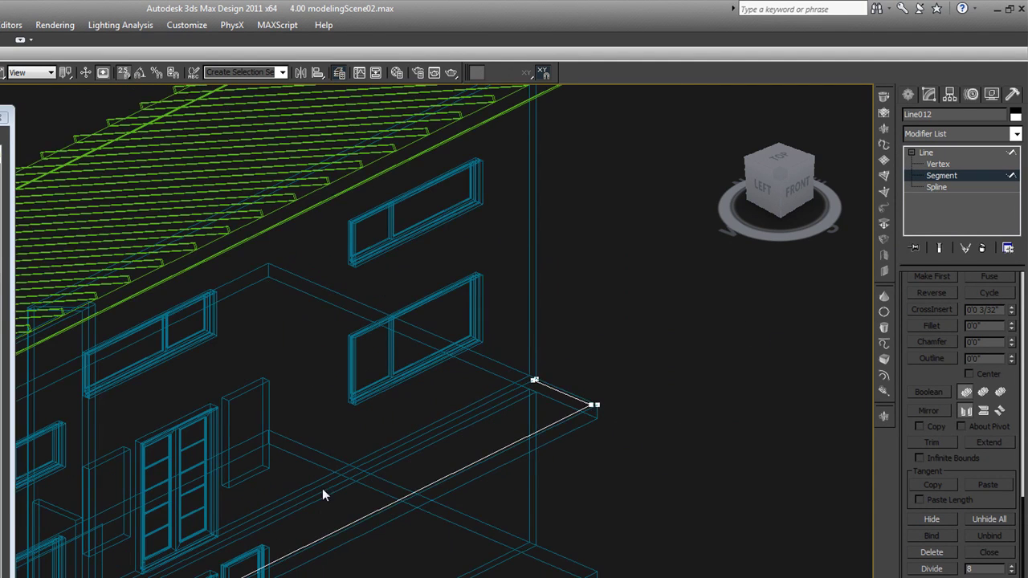
middle_drag(326, 477, 405, 411)
scroll(344, 501, up, 6)
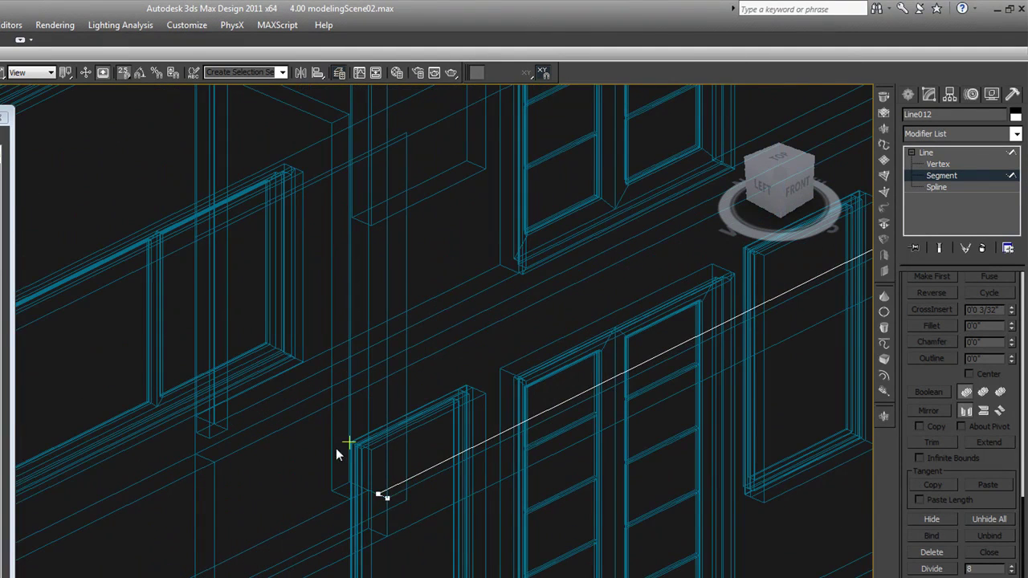
drag(409, 517, 409, 514)
click(939, 187)
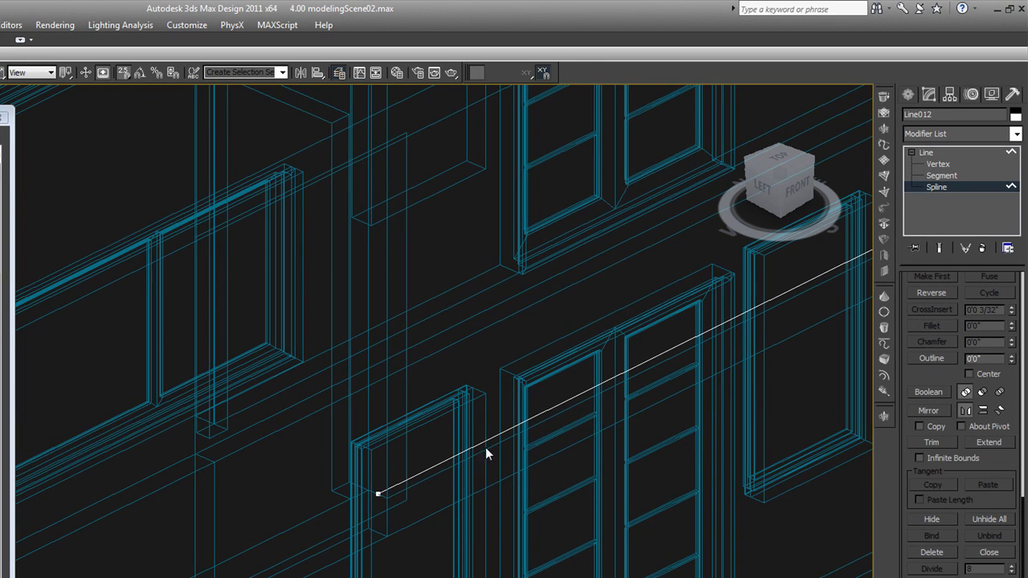
Extrude the inset railing line by 3'6".
scroll(458, 463, down, 10)
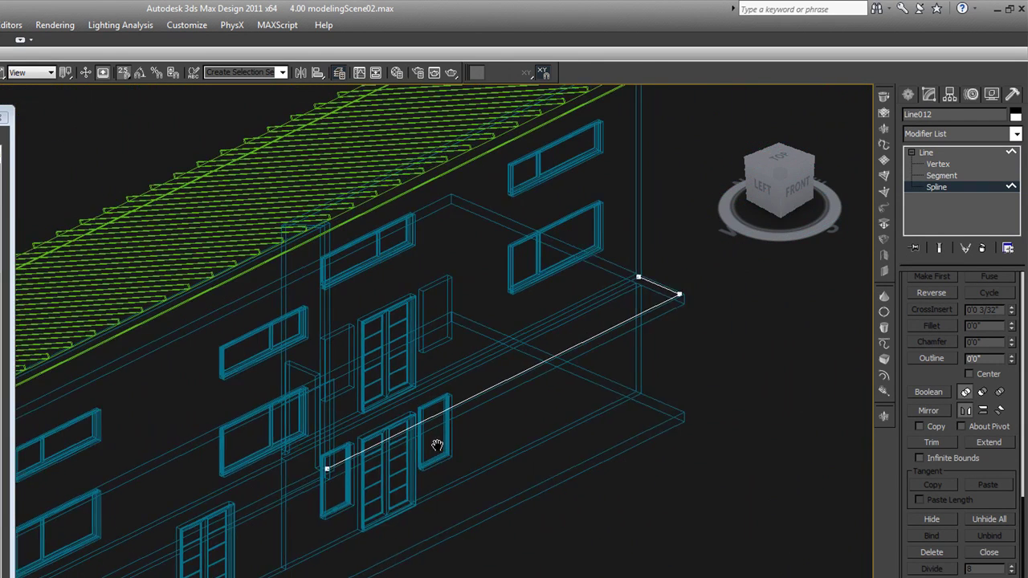
middle_drag(437, 445, 417, 462)
scroll(507, 427, up, 3)
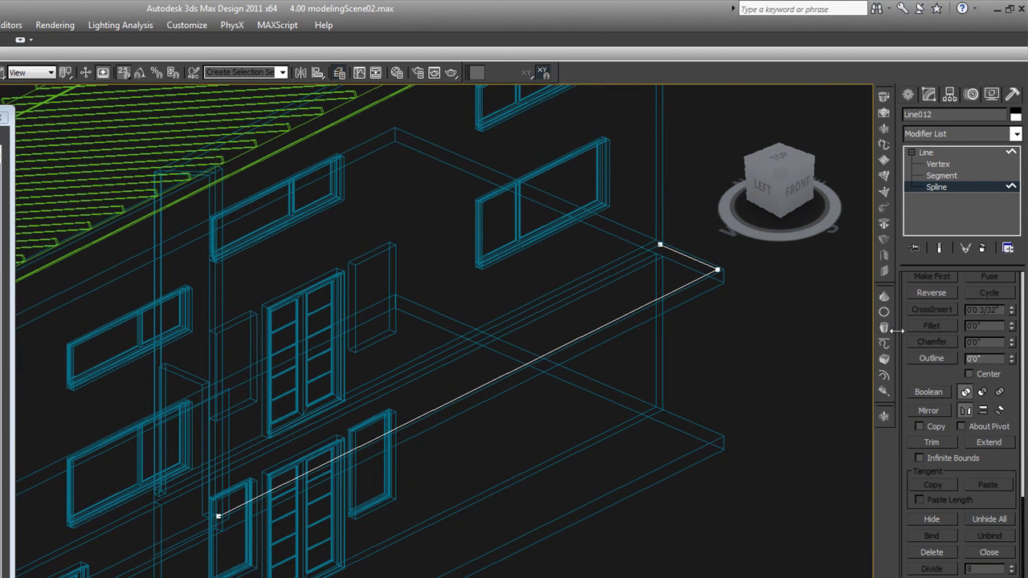
click(883, 416)
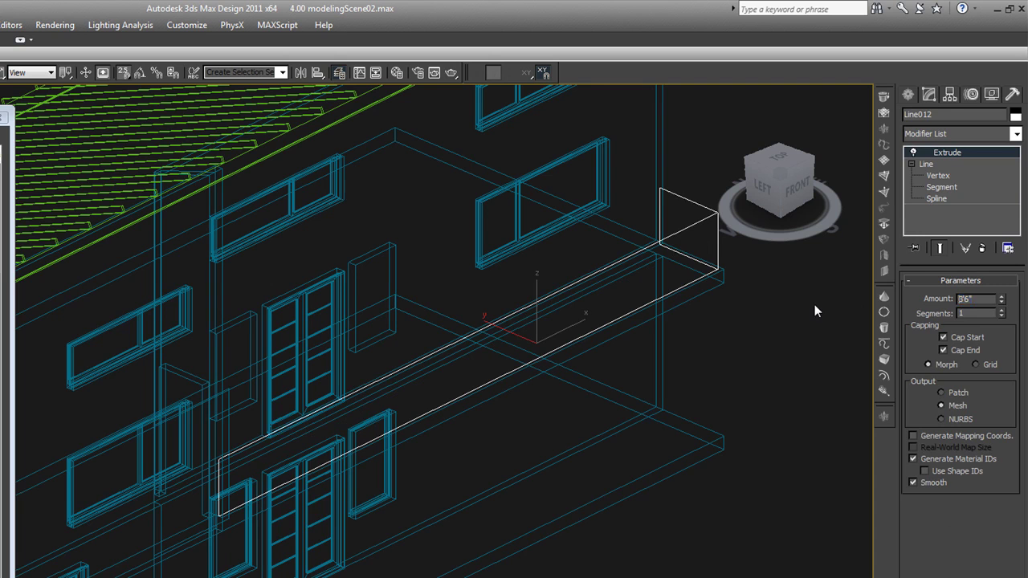
click(788, 313)
Add a Normal modifier with Flip Normals to the extruded railing and show the model shaded.
mouse_move(788, 313)
alt+middle_down()
mouse_move(776, 361)
mouse_move(670, 350)
mouse_move(658, 335)
mouse_move(755, 396)
alt+middle_up()
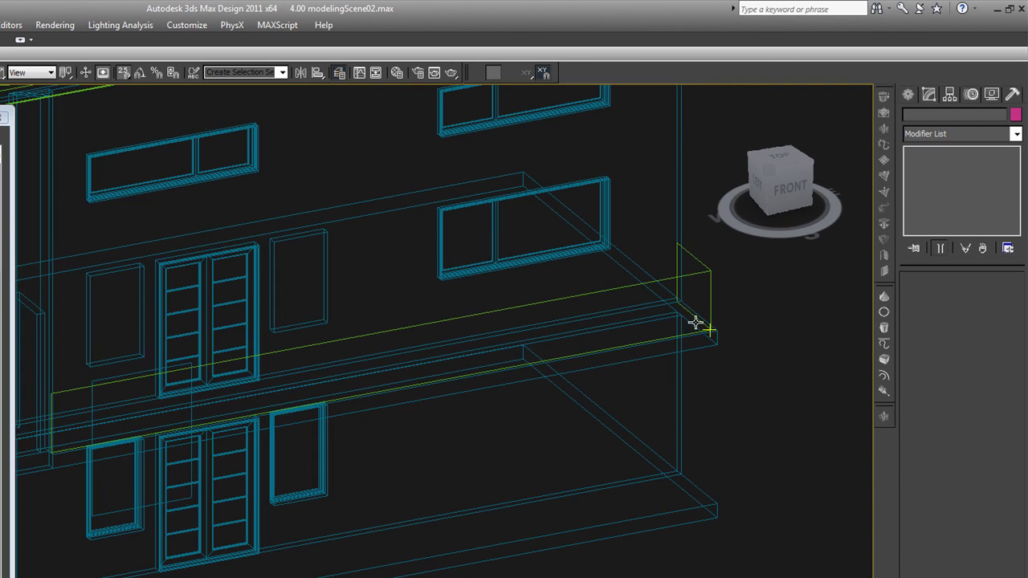
click(707, 307)
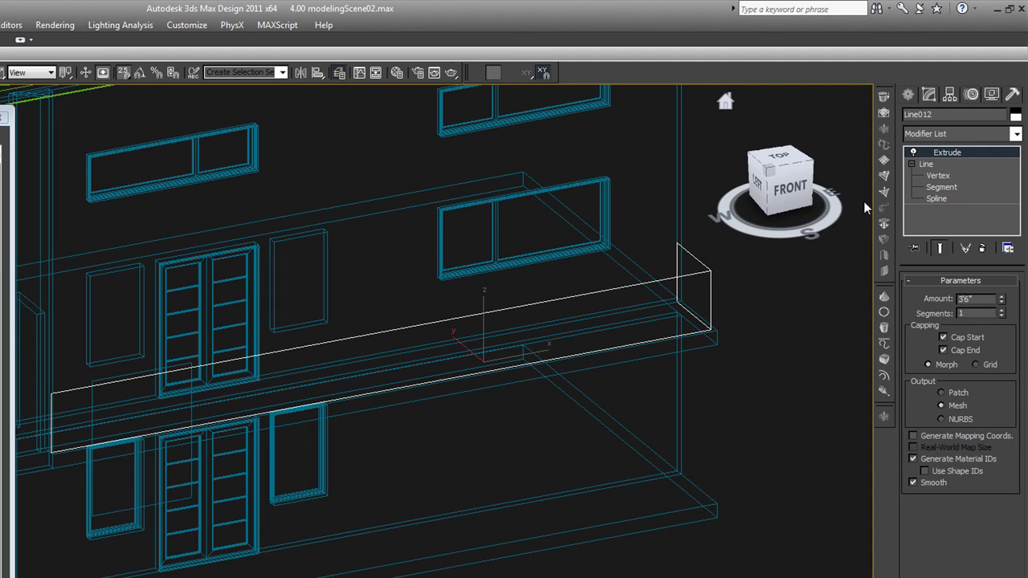
click(883, 193)
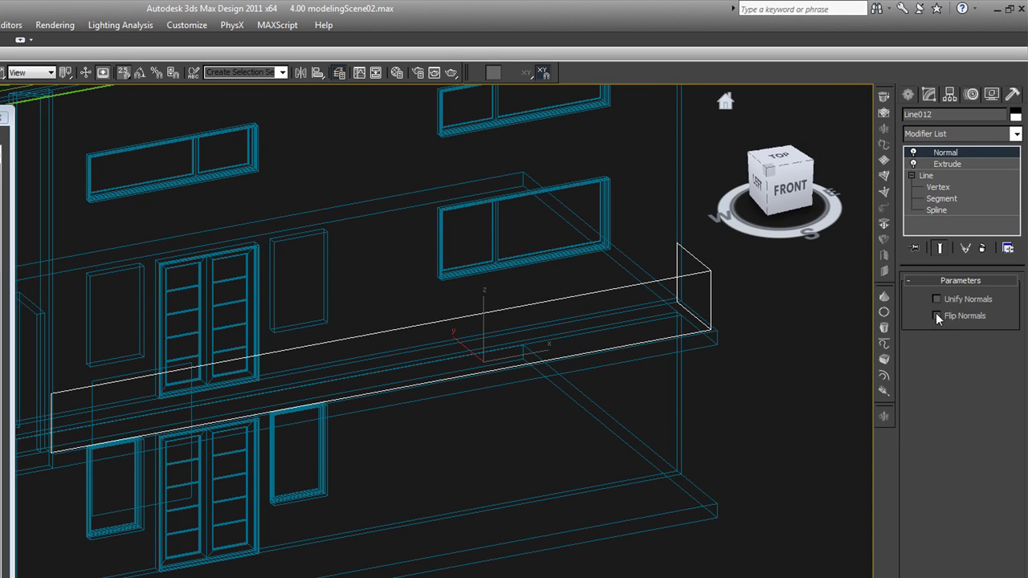
click(794, 298)
key(F3)
click(713, 316)
scroll(712, 315, down, 3)
alt+middle_drag(746, 321, 536, 403)
scroll(620, 305, up, 2)
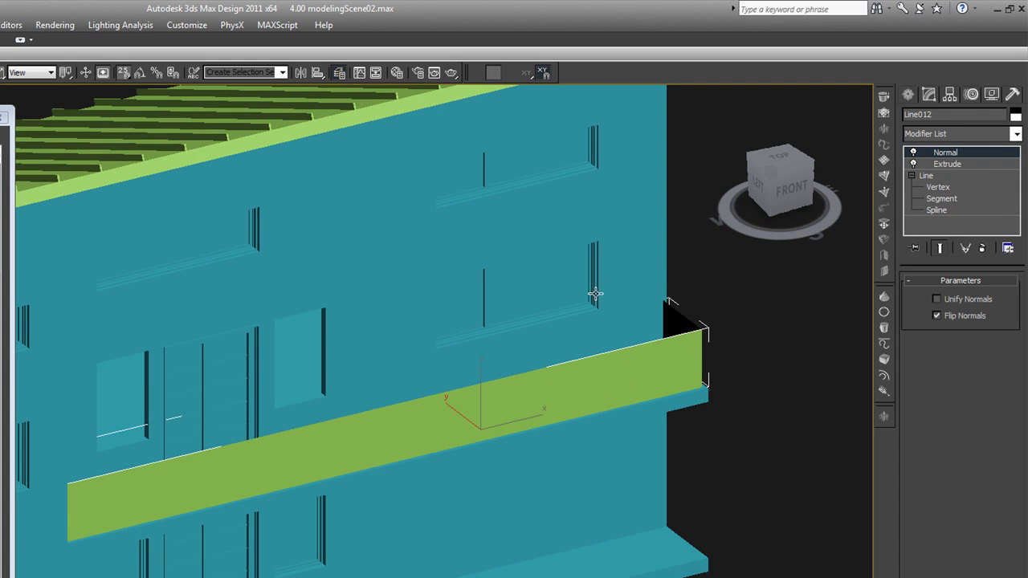
Convert the extruded railing to an Editable Poly.
right_click(548, 389)
mouse_move(626, 521)
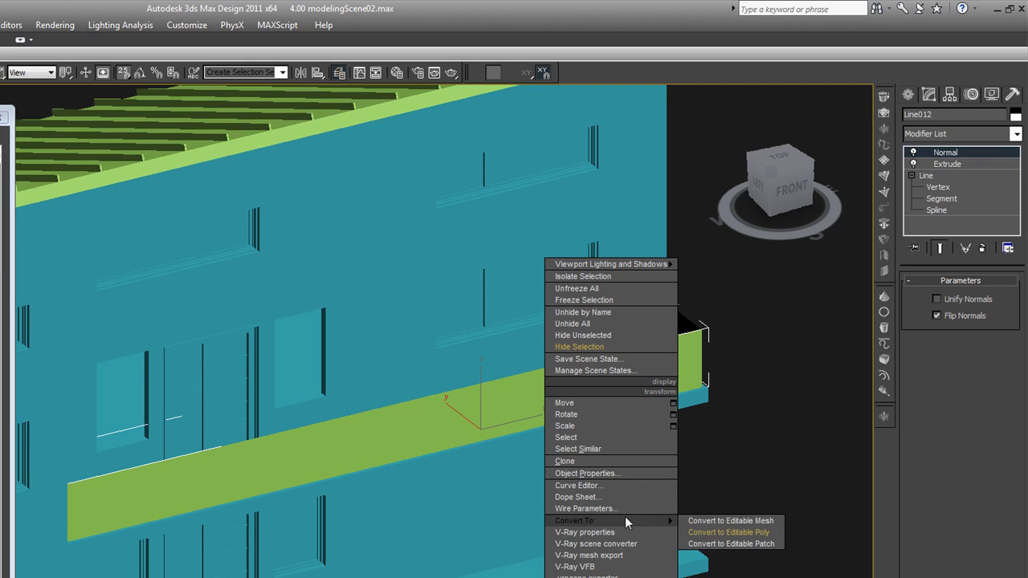
click(703, 533)
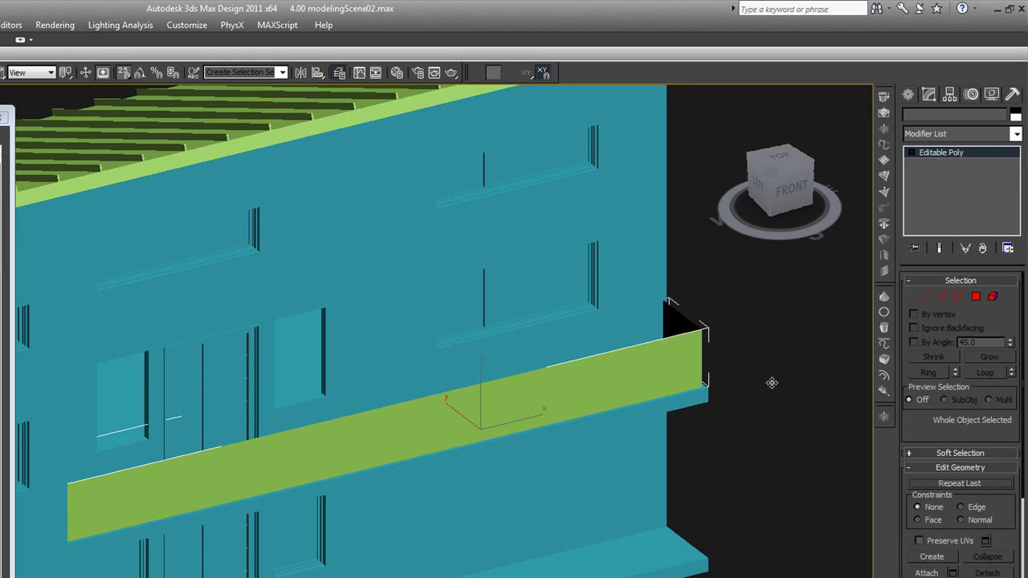
Connect the top and bottom edges of the railing's front face with 7 segments, dividing it into panels.
key(2)
drag(436, 495, 412, 356)
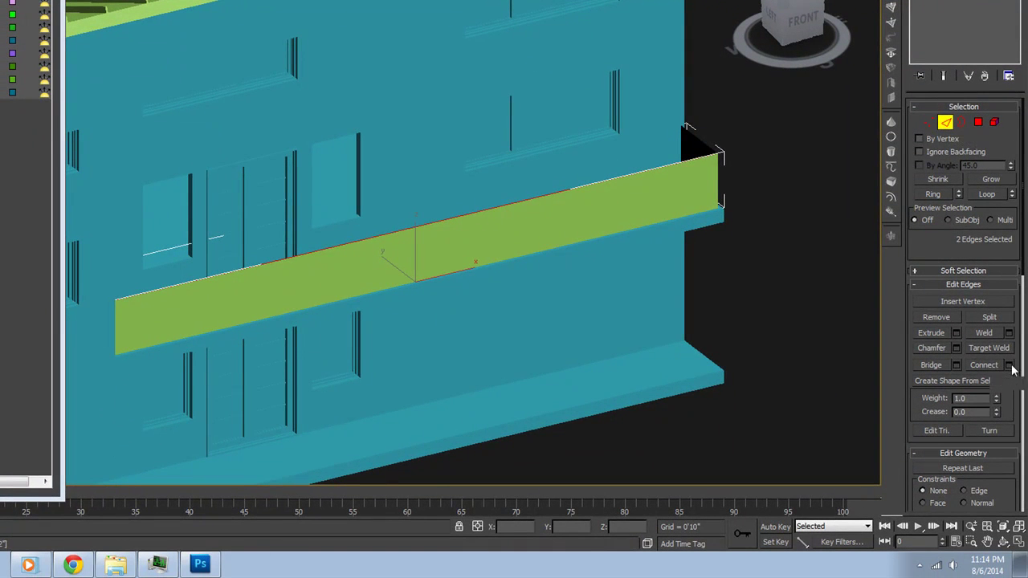
click(1010, 366)
mouse_move(424, 291)
mouse_down()
mouse_move(470, 292)
mouse_move(440, 291)
mouse_up()
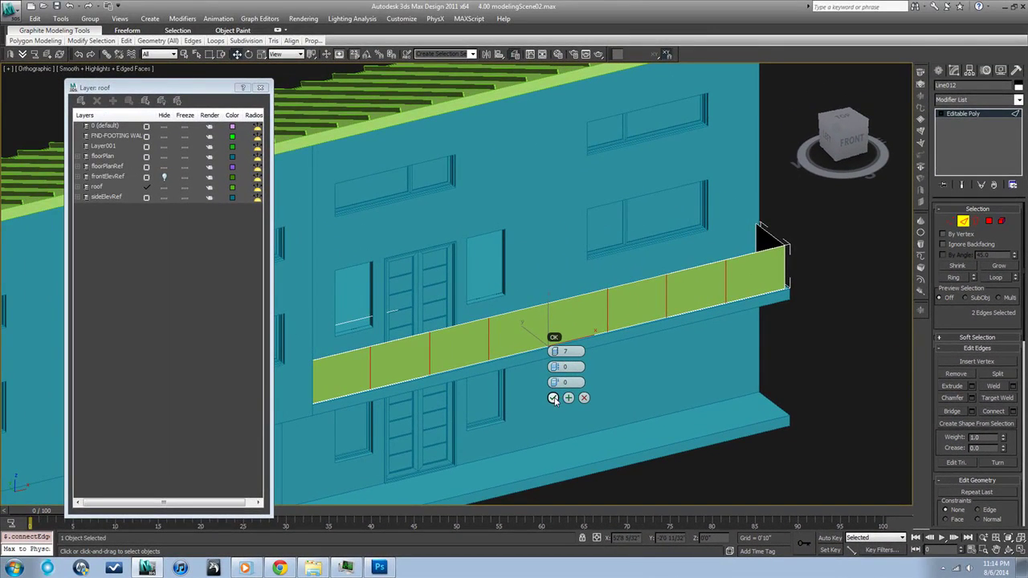
click(554, 398)
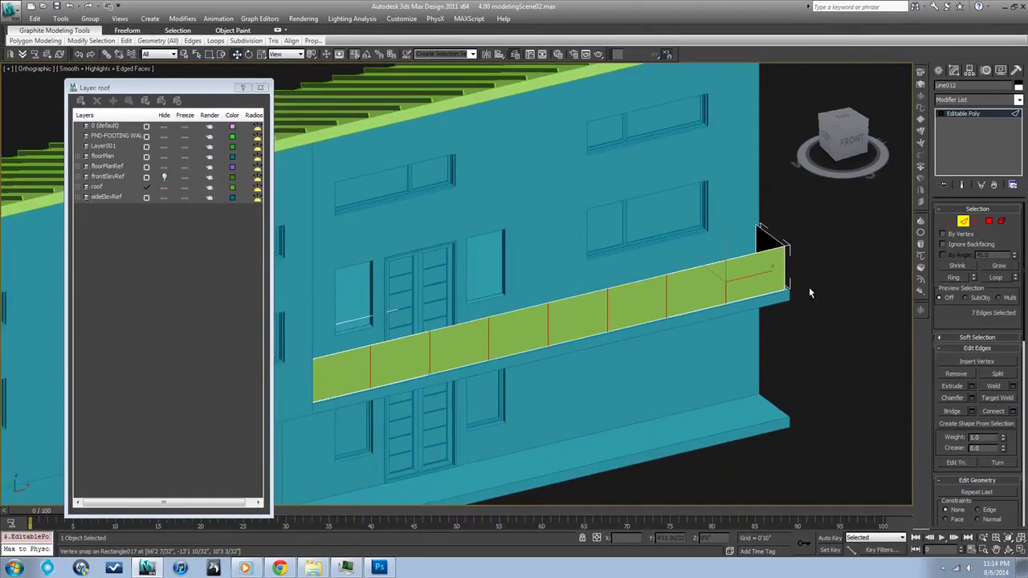
Select all the railing's edges by combining the ring of vertical panel edges with the full top and bottom edge loops.
alt+middle_drag(809, 286, 822, 279)
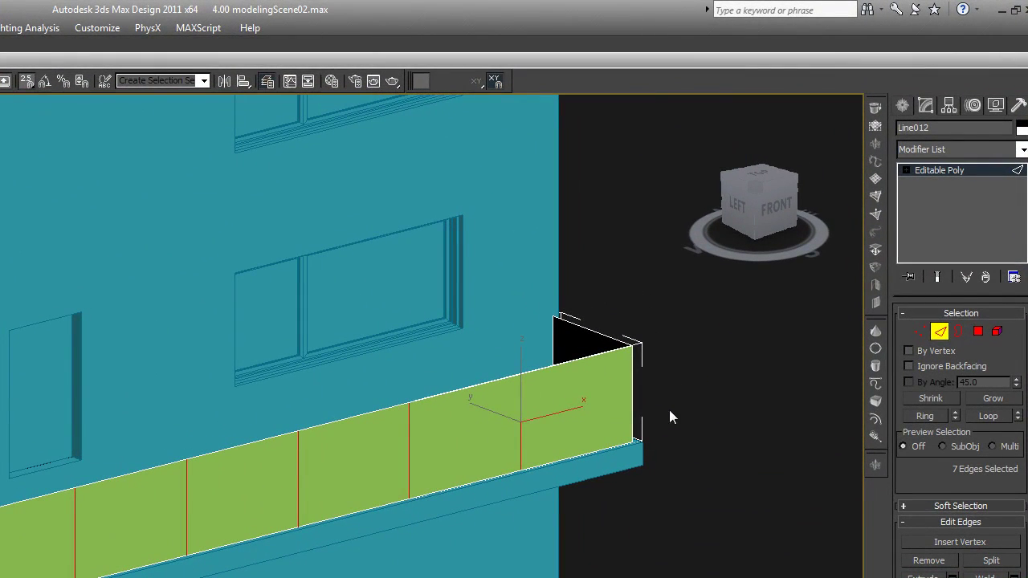
click(670, 416)
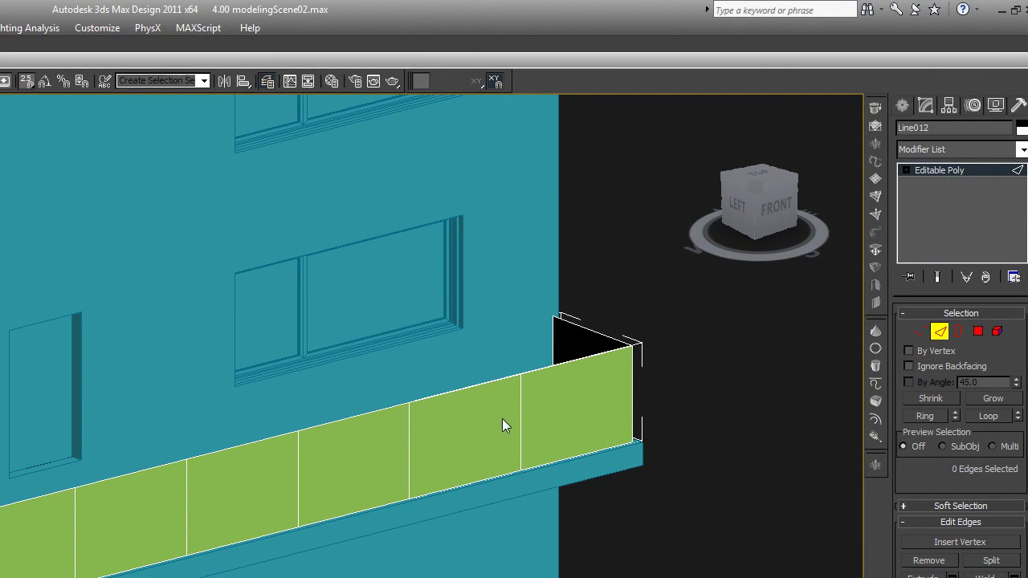
click(522, 420)
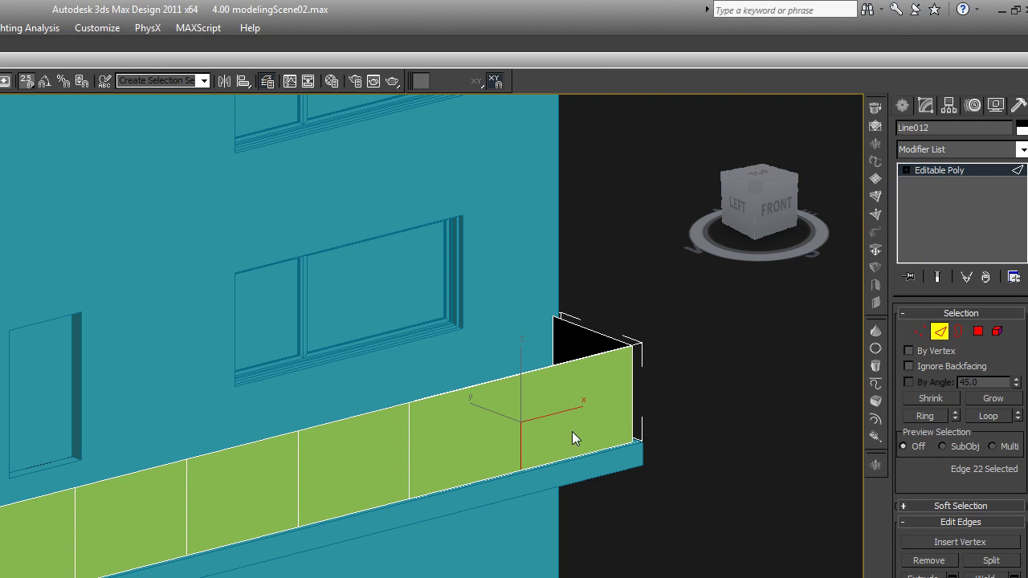
click(924, 416)
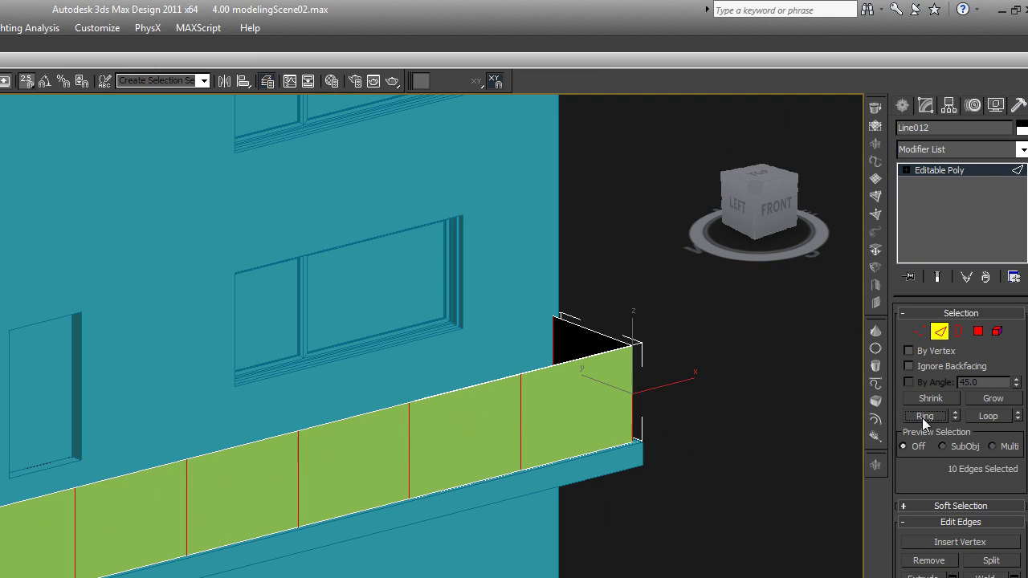
ctrl+click(588, 357)
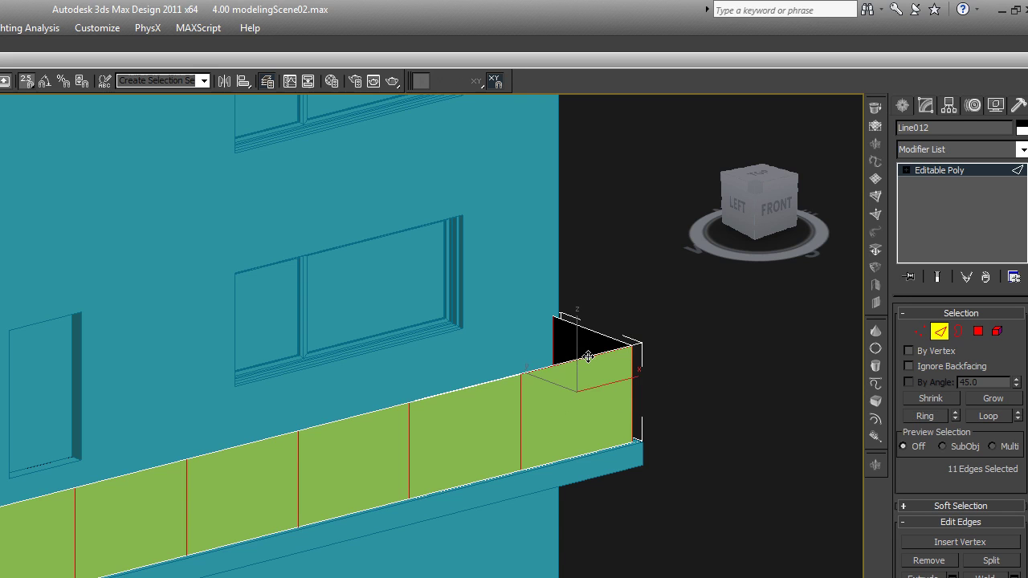
ctrl+click(596, 450)
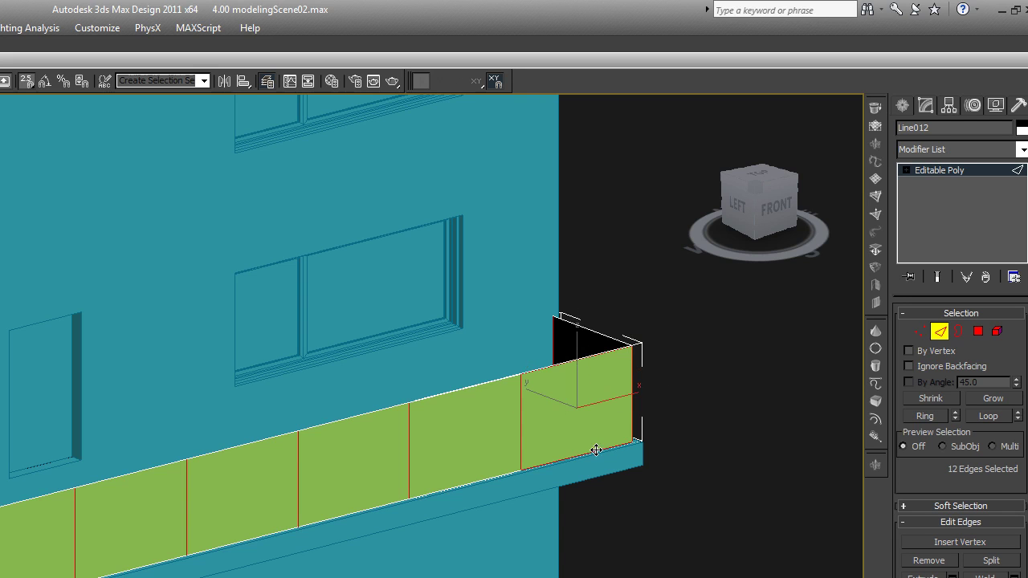
click(977, 418)
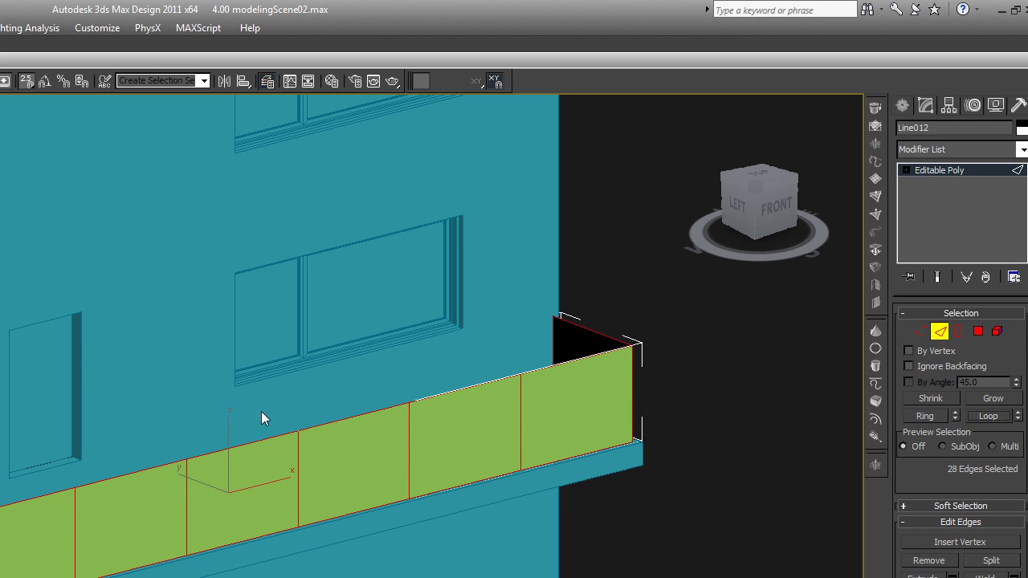
Create a linear shape named Shape001 from the selected railing edges and deselect the railing.
middle_drag(558, 442, 642, 463)
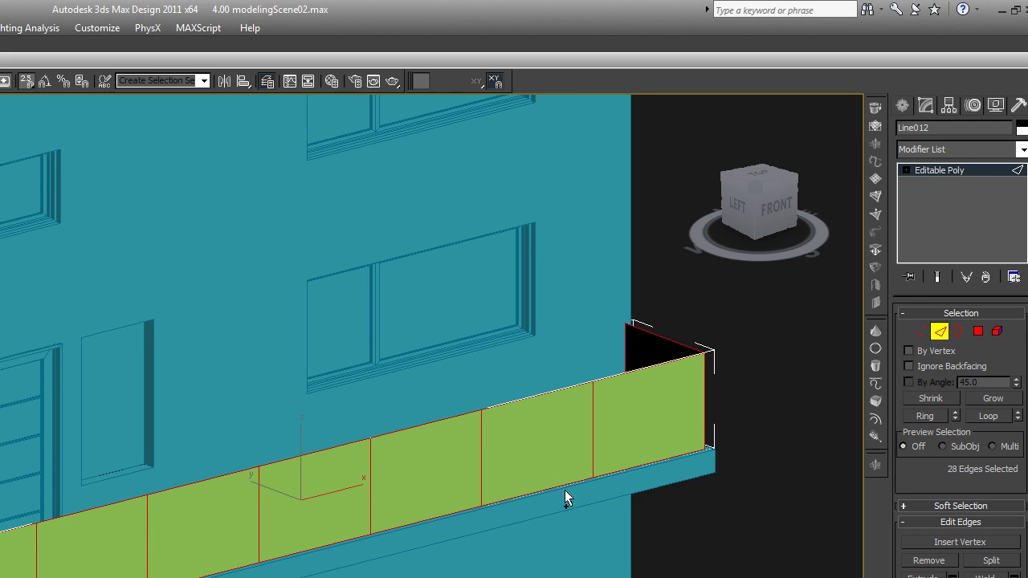
scroll(596, 475, up, 3)
scroll(598, 457, up, 2)
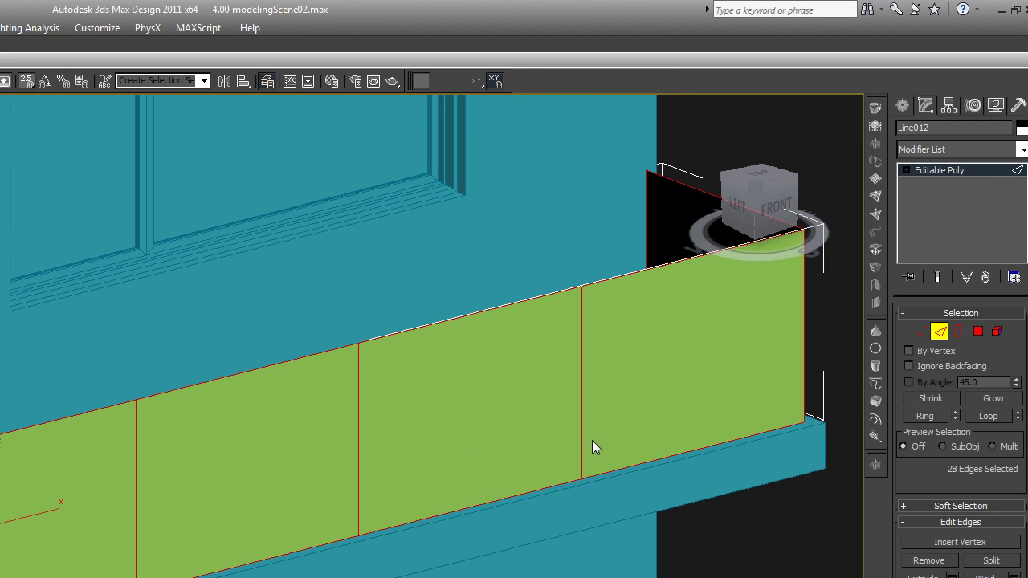
right_click(591, 440)
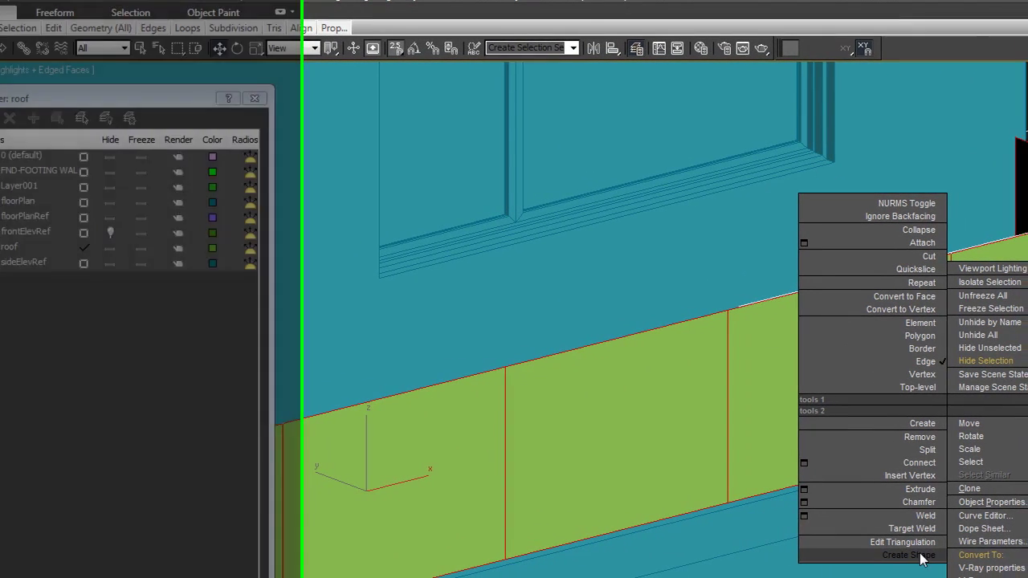
click(924, 556)
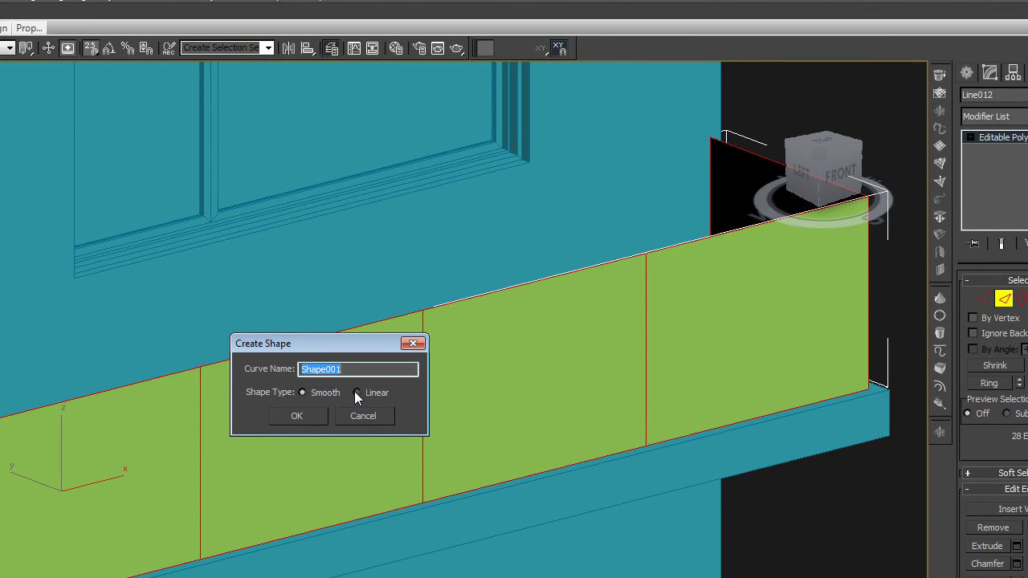
click(357, 394)
click(297, 416)
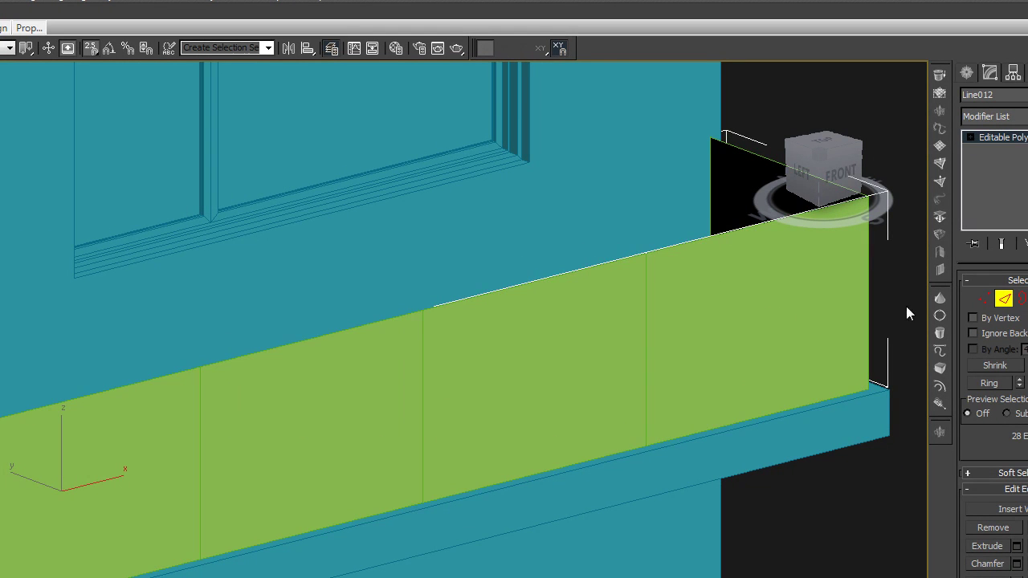
click(1004, 299)
click(886, 314)
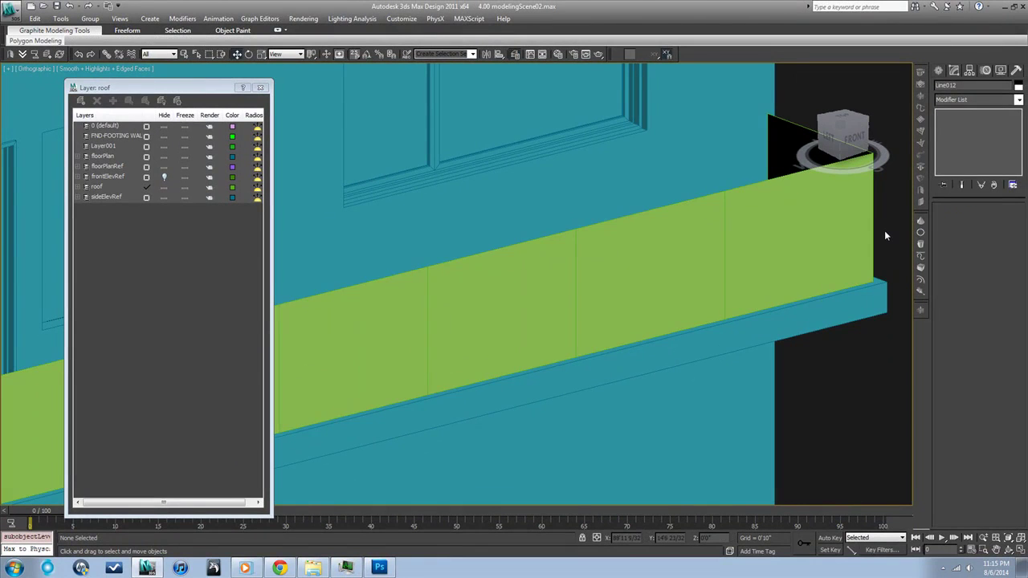
Examine the railing's panel outline along its full length in wireframe and shaded display.
key(F3)
key(F3)
key(F3)
key(F3)
key(F3)
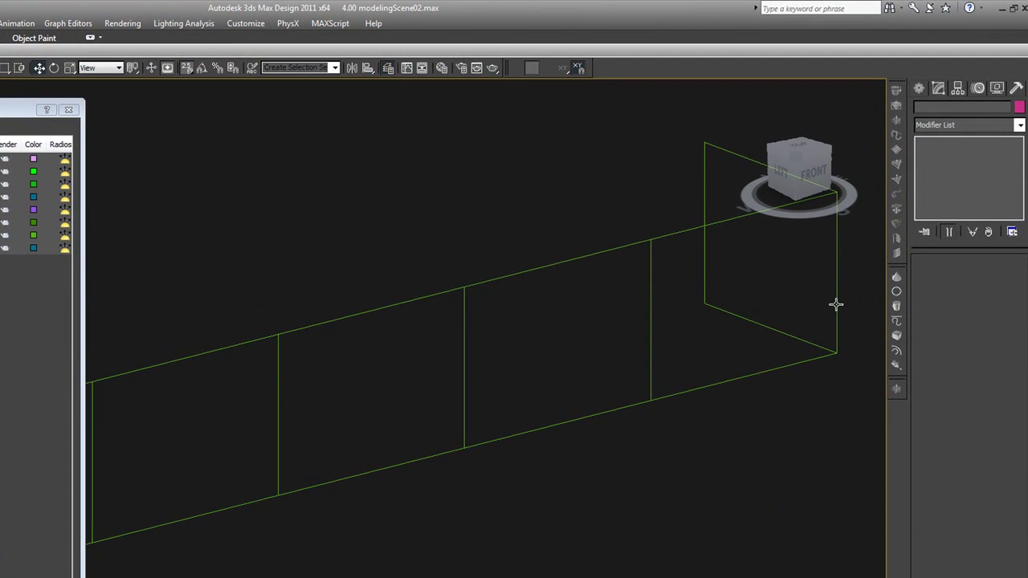
scroll(721, 381, down, 6)
middle_drag(712, 397, 755, 377)
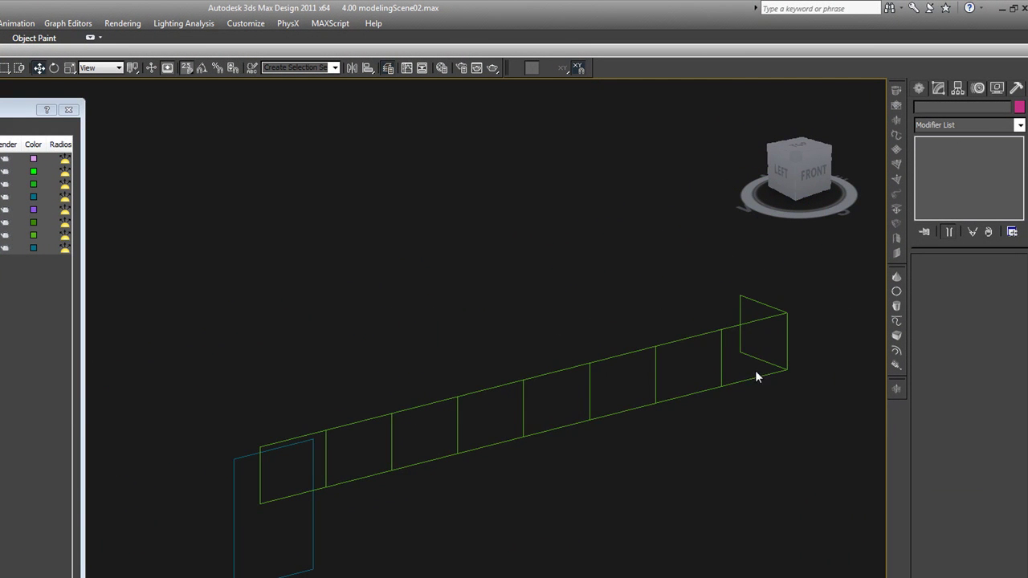
key(F3)
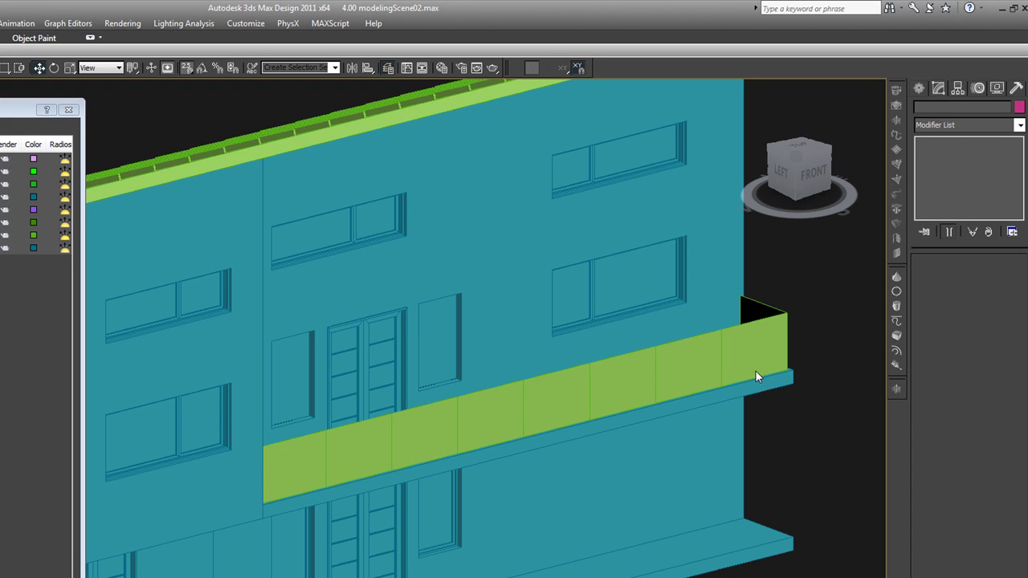
Enable the railing outline shape in both the renderer and the viewport.
click(739, 329)
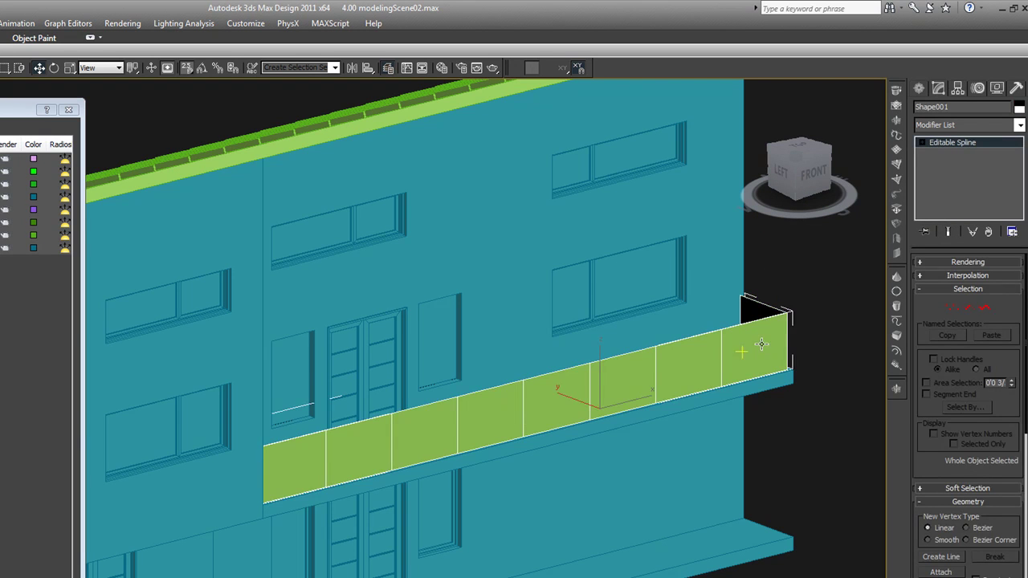
scroll(762, 344, up, 3)
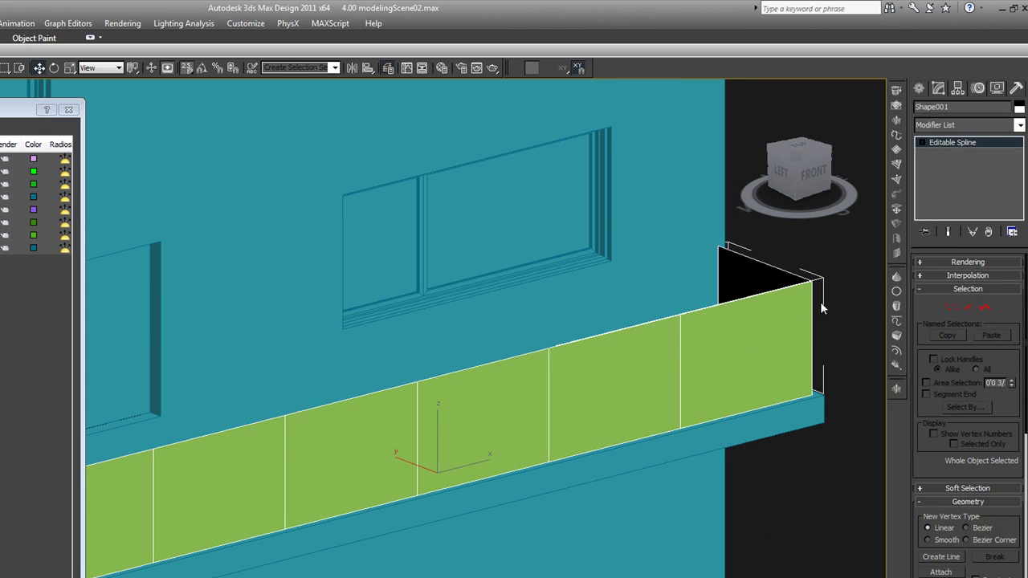
click(964, 262)
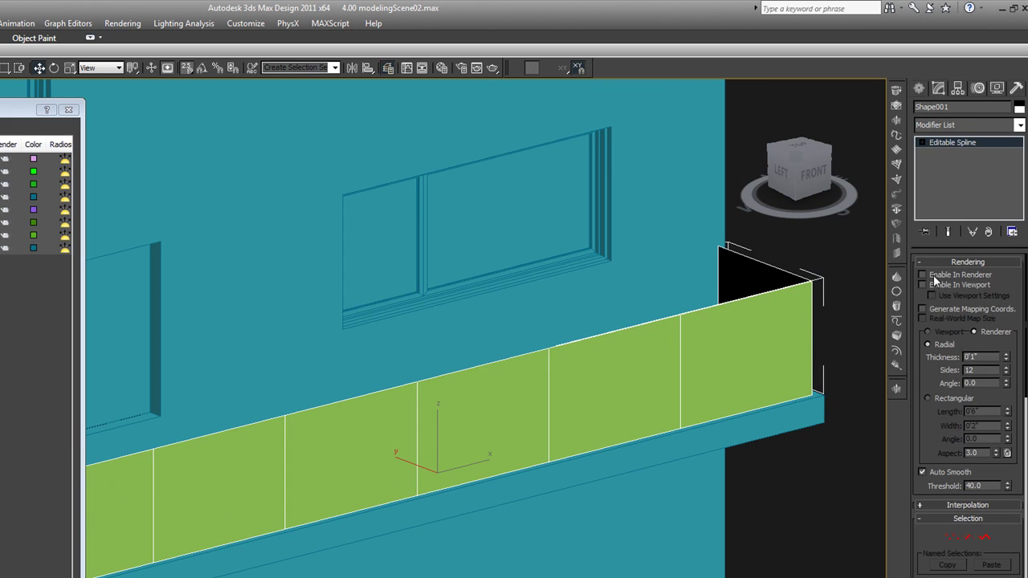
click(923, 275)
click(922, 286)
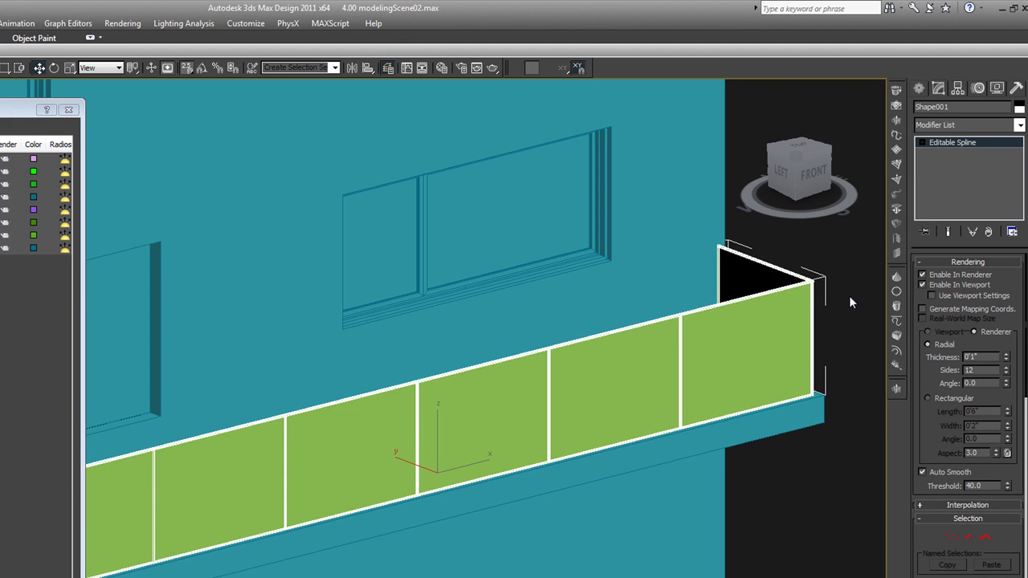
Give the railing outline shape a rectangular rendering section with a length of 2".
scroll(815, 283, up, 4)
scroll(811, 285, up, 2)
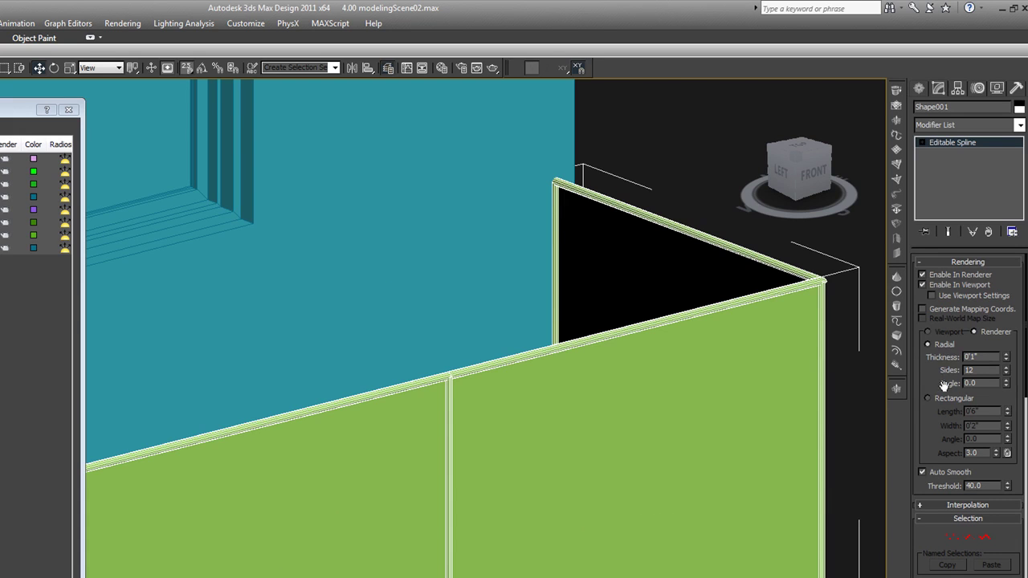
click(928, 400)
drag(980, 413, 953, 412)
text(2)
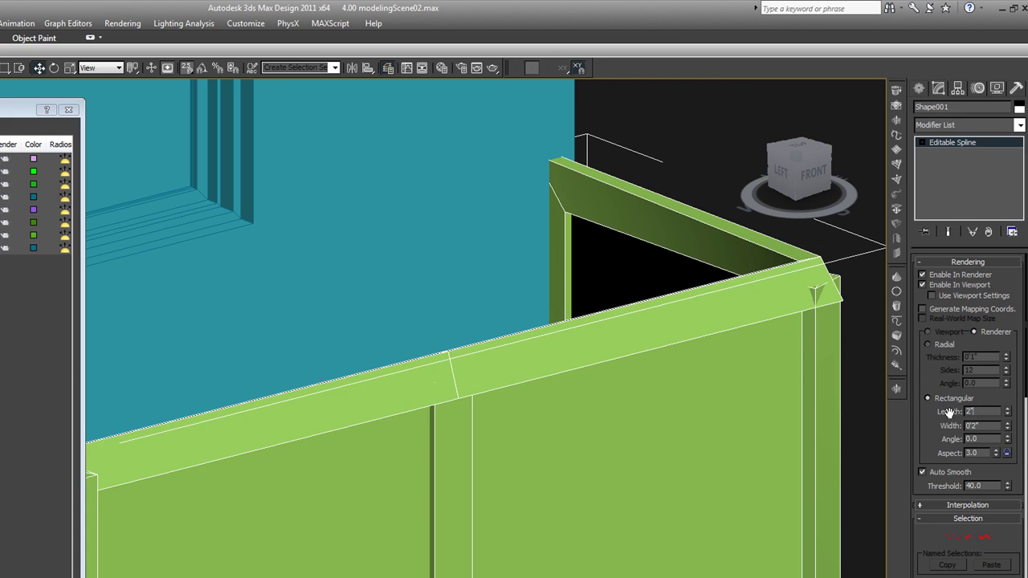
key(Tab)
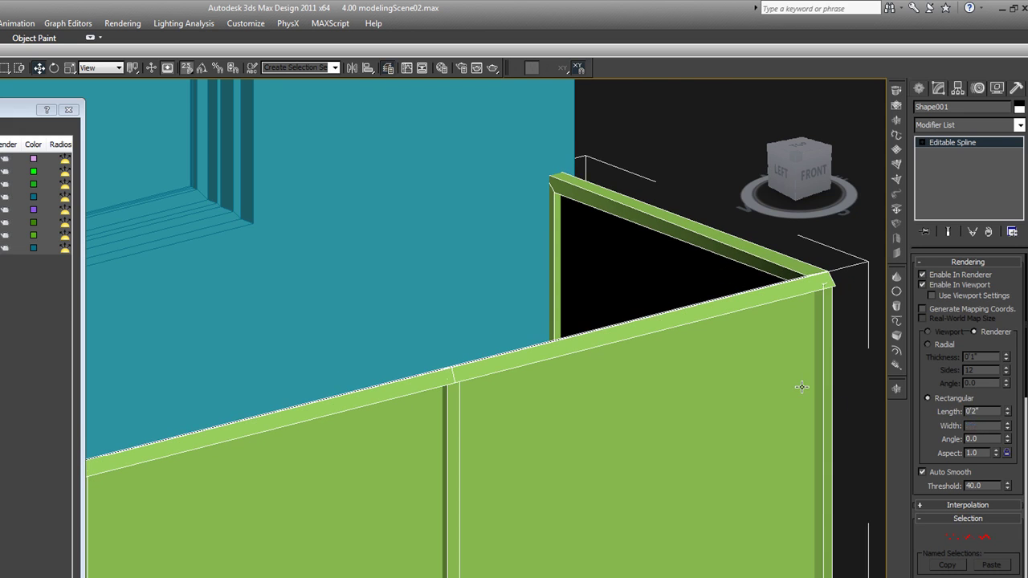
Examine the rectangular frame members at the balcony corner and along the whole railing.
scroll(801, 390, down, 3)
scroll(788, 367, up, 3)
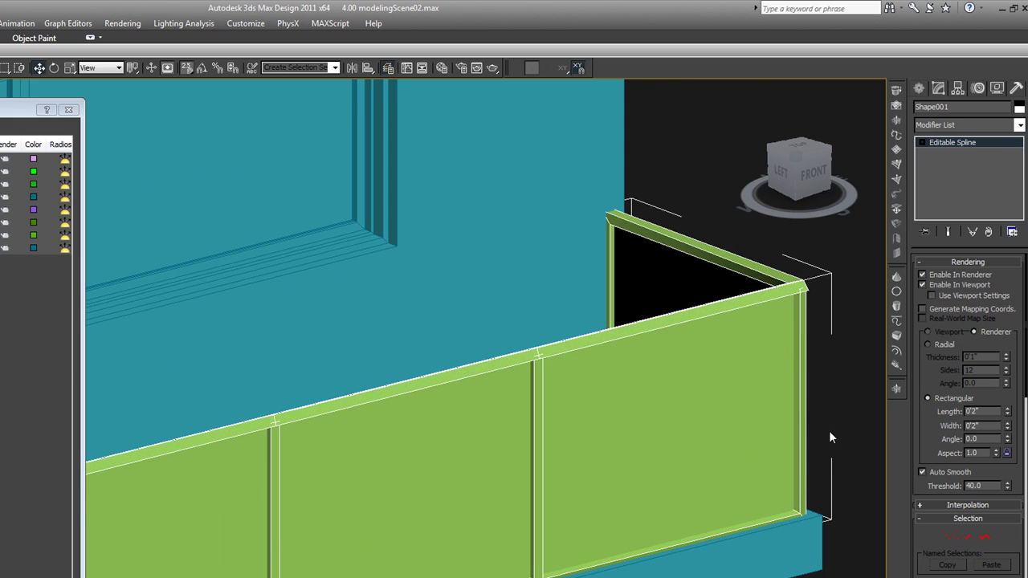
scroll(824, 447, down, 3)
middle_drag(820, 452, 825, 363)
click(848, 373)
key(F3)
key(F3)
scroll(811, 386, up, 2)
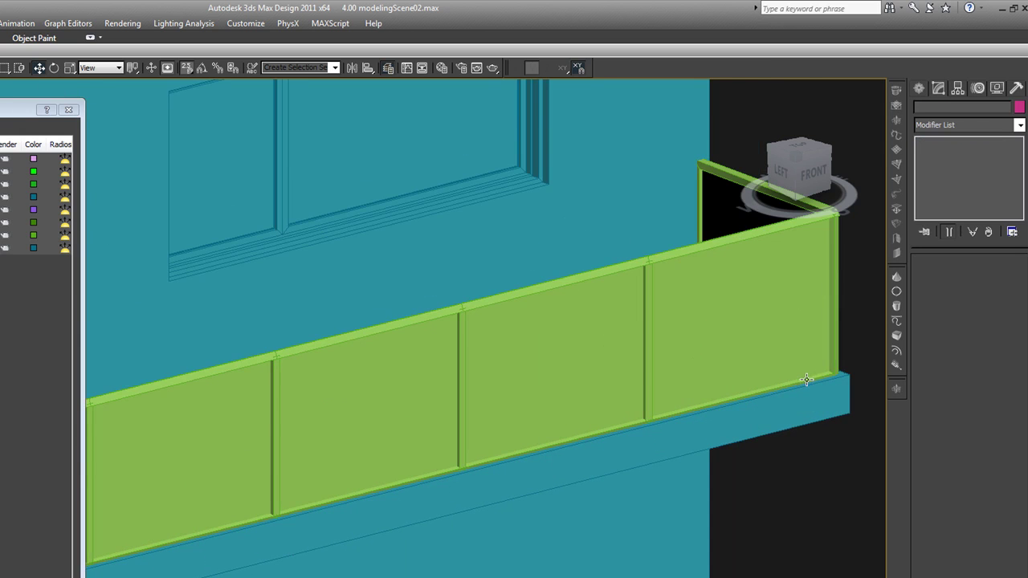
scroll(806, 378, down, 2)
middle_drag(783, 375, 838, 358)
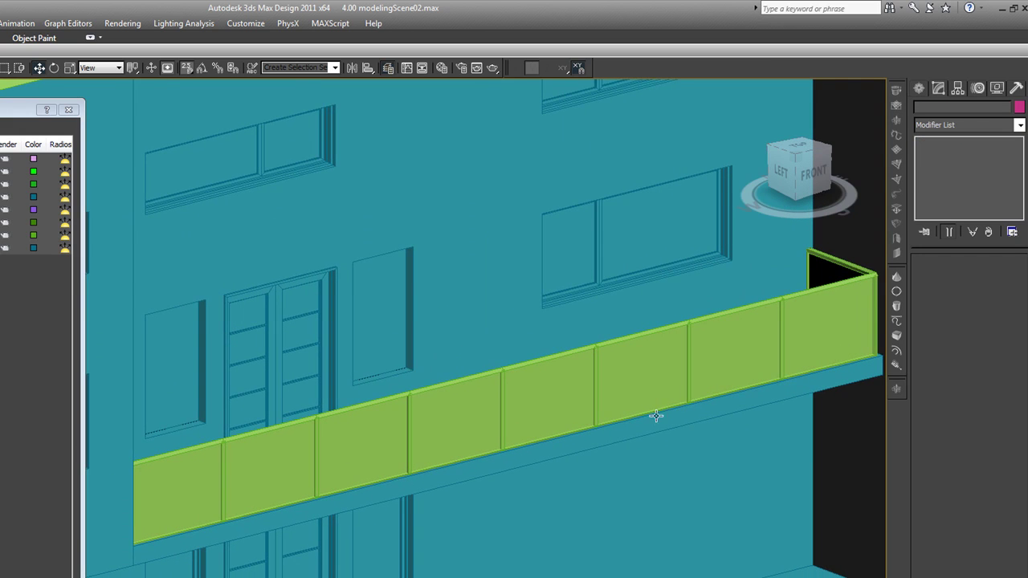
Delete the original extruded railing surface that fills the openings of the rectangular frame.
scroll(654, 411, up, 2)
scroll(656, 419, up, 2)
click(663, 350)
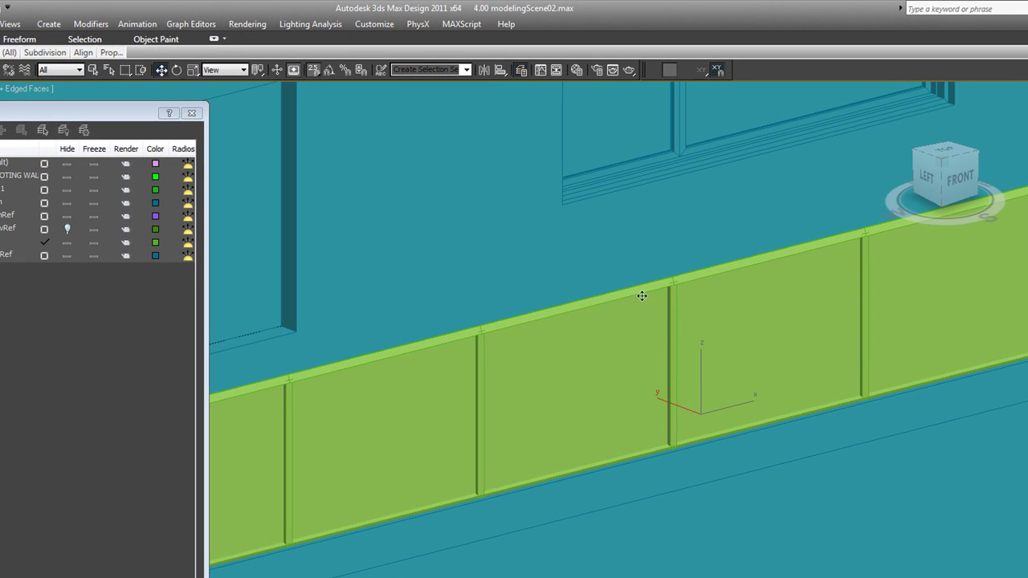
scroll(739, 470, down, 6)
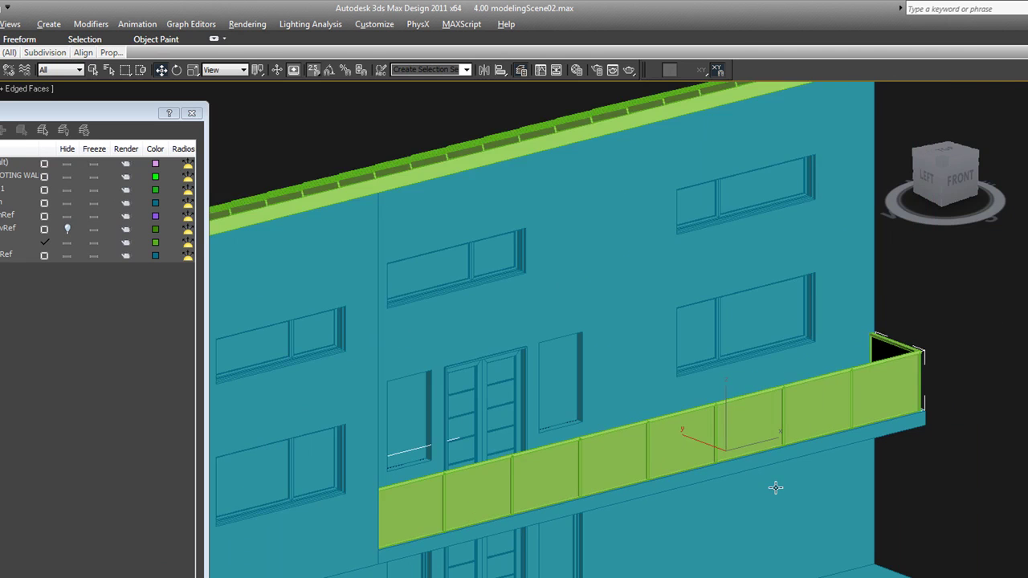
scroll(785, 495, up, 8)
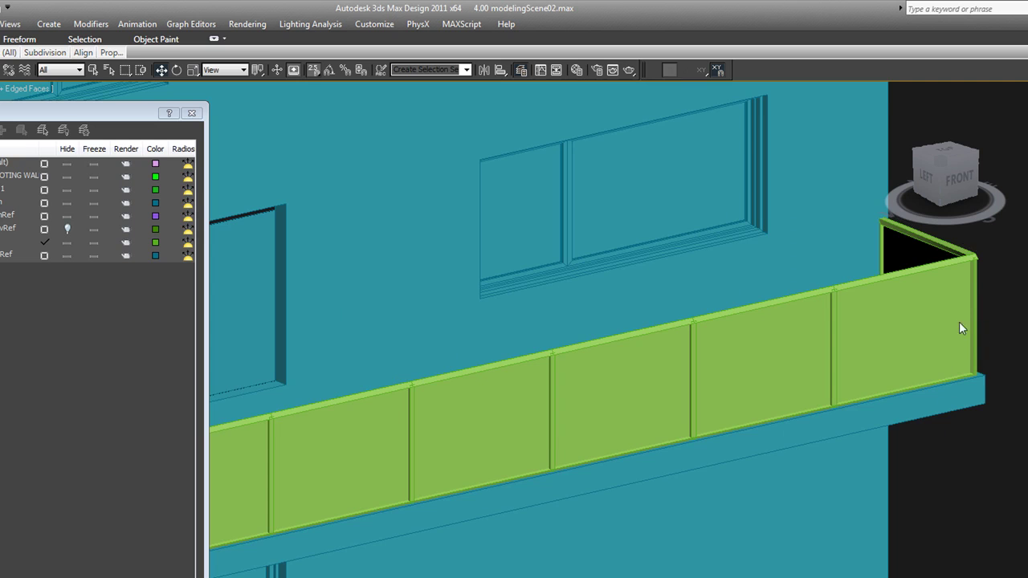
key(Delete)
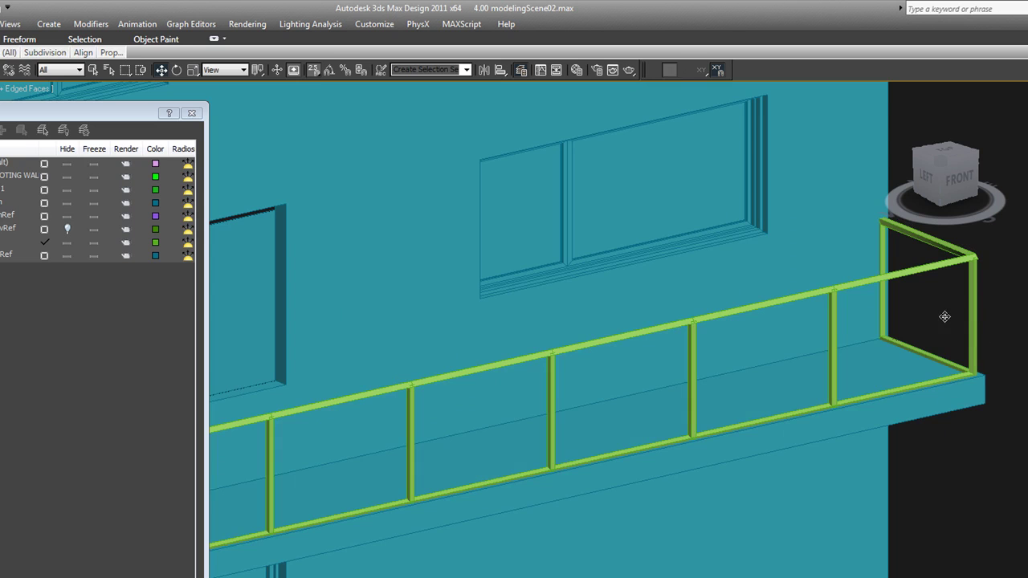
Switch the view to wireframe and select the railing frame's top rail at spline level.
click(948, 264)
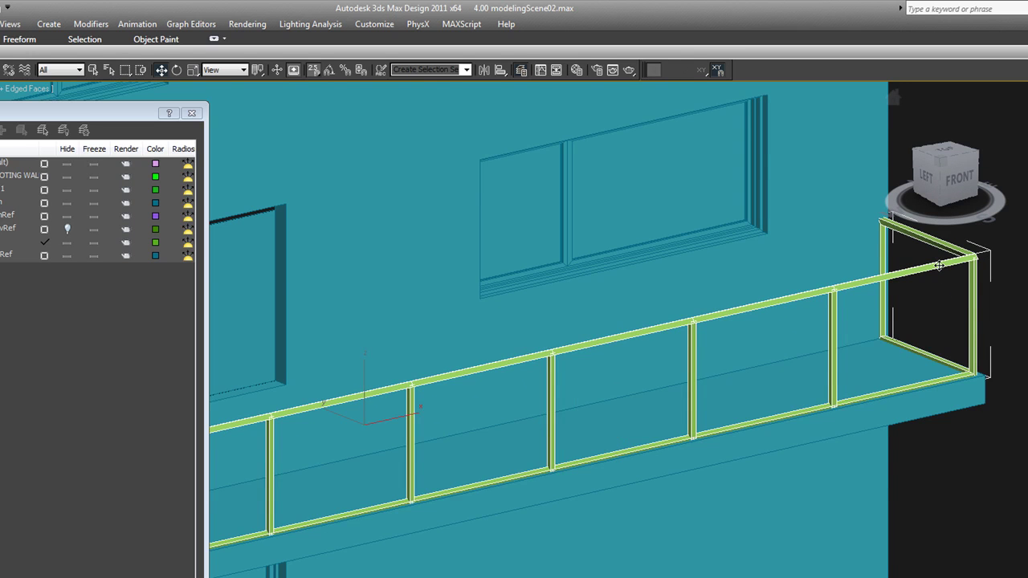
scroll(938, 265, up, 2)
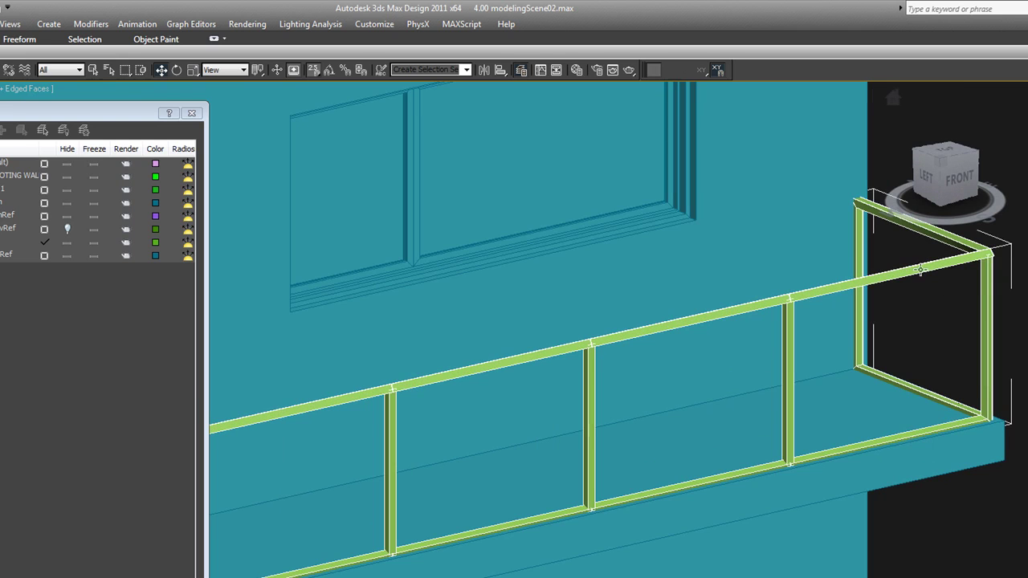
key(F3)
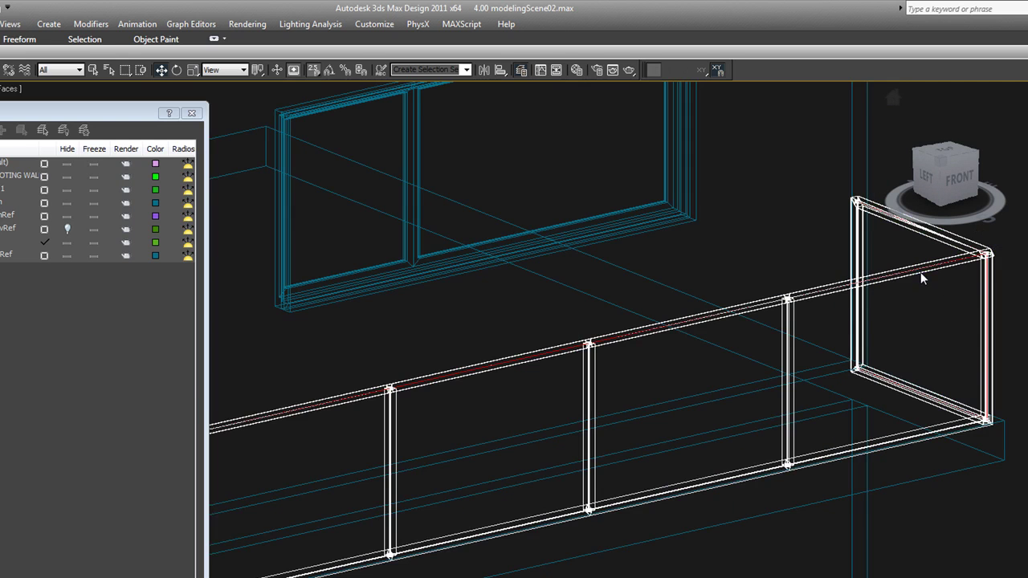
key(F7)
mouse_move(919, 269)
shift+mouse_down()
mouse_move(919, 302)
mouse_move(964, 314)
shift+mouse_up()
right_click(952, 314)
click(944, 314)
click(919, 269)
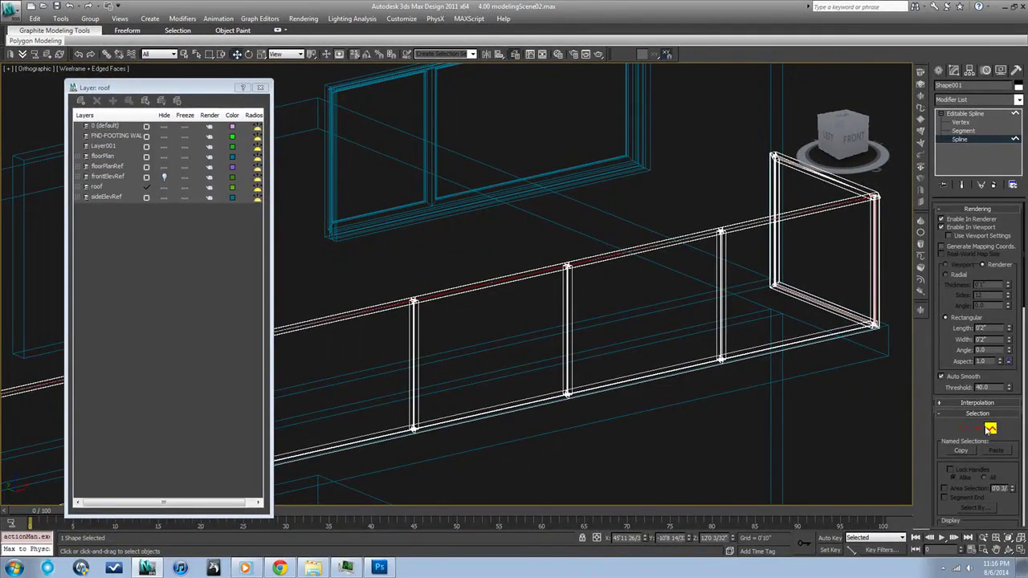
Select the top rail's segments along the whole balcony railing and copy them a short distance downward.
click(973, 430)
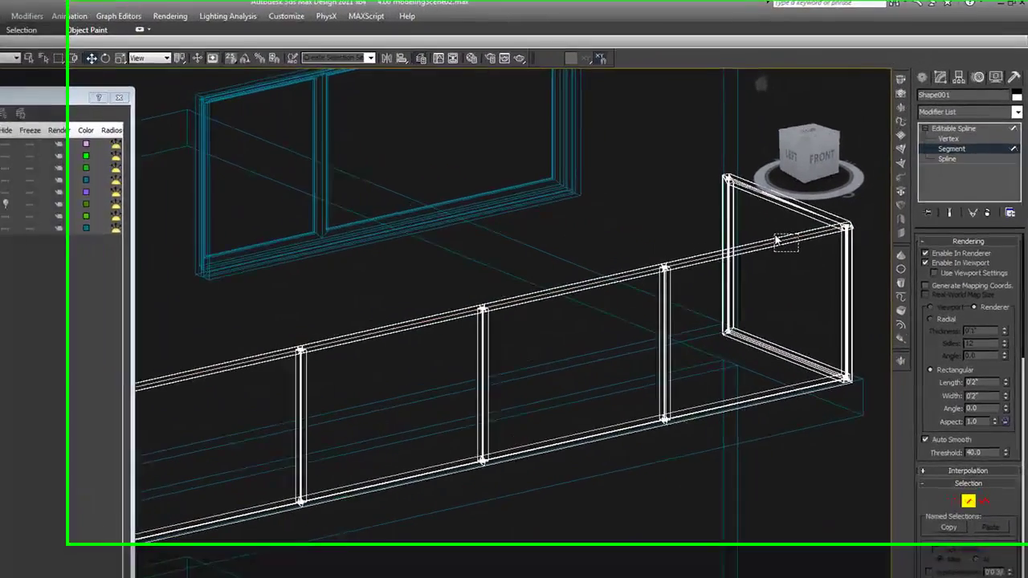
click(776, 240)
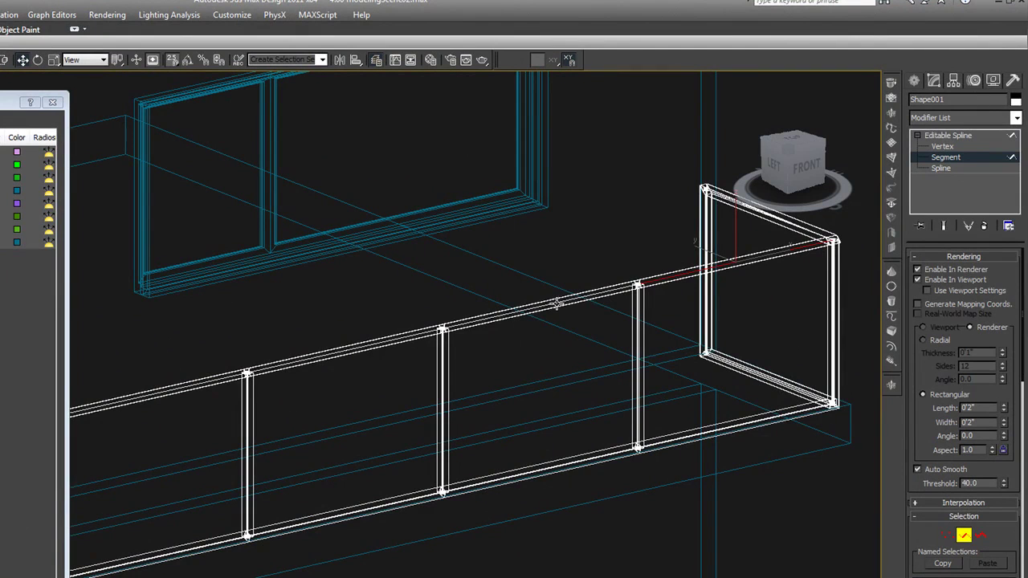
ctrl+click(546, 306)
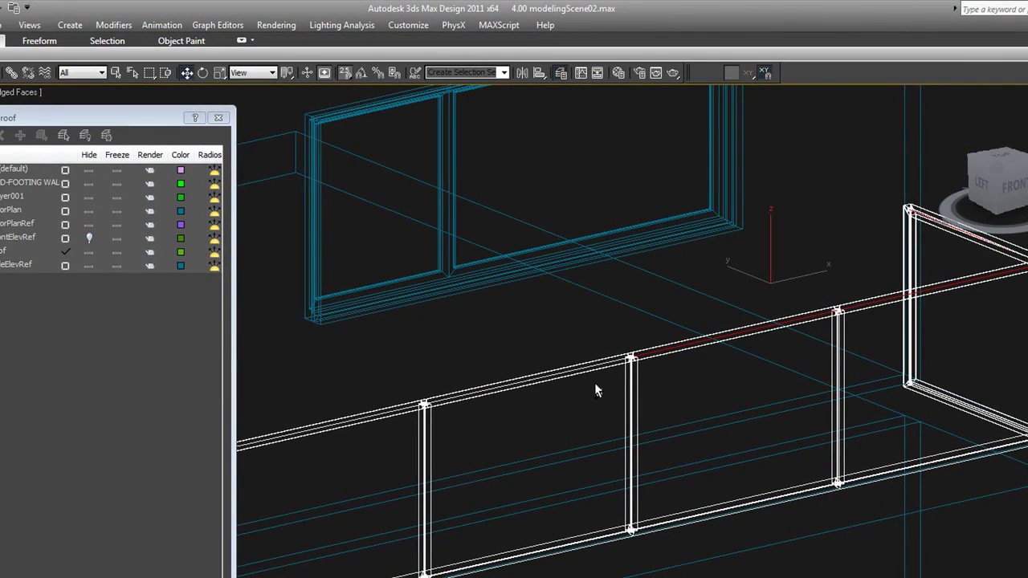
scroll(577, 343, down, 4)
middle_drag(576, 344, 848, 346)
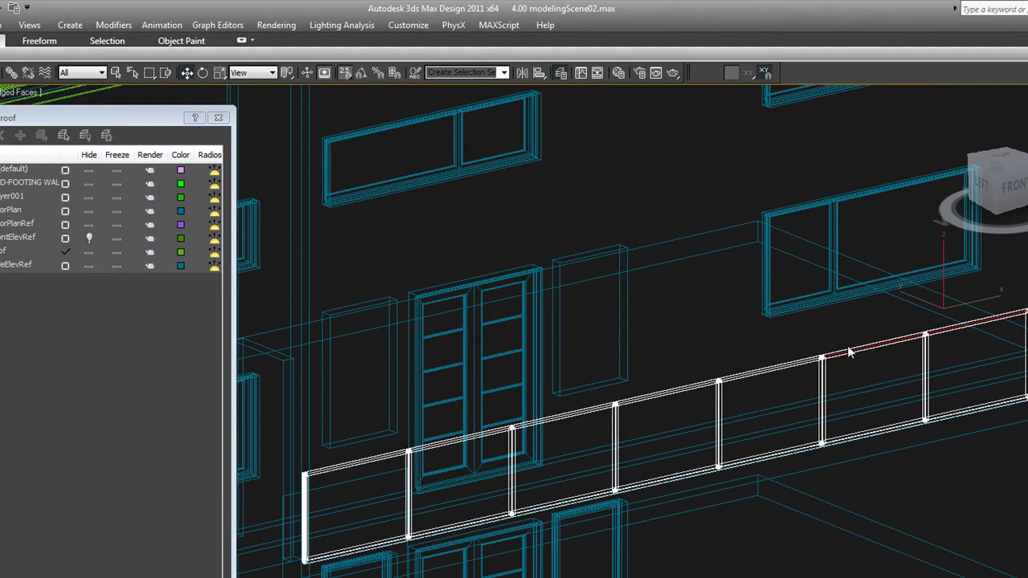
ctrl+click(763, 366)
ctrl+click(684, 384)
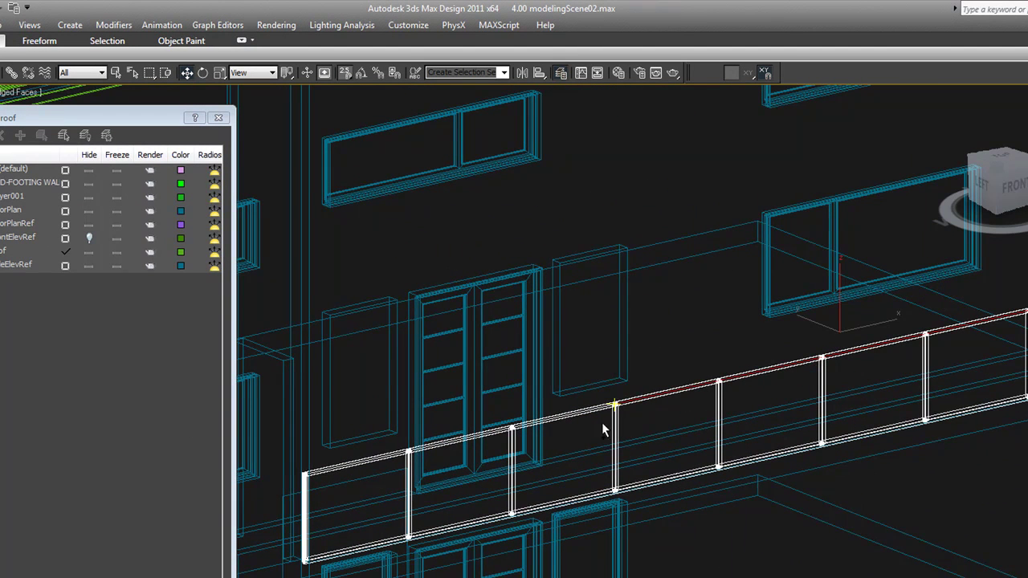
ctrl+click(576, 391)
ctrl+click(472, 426)
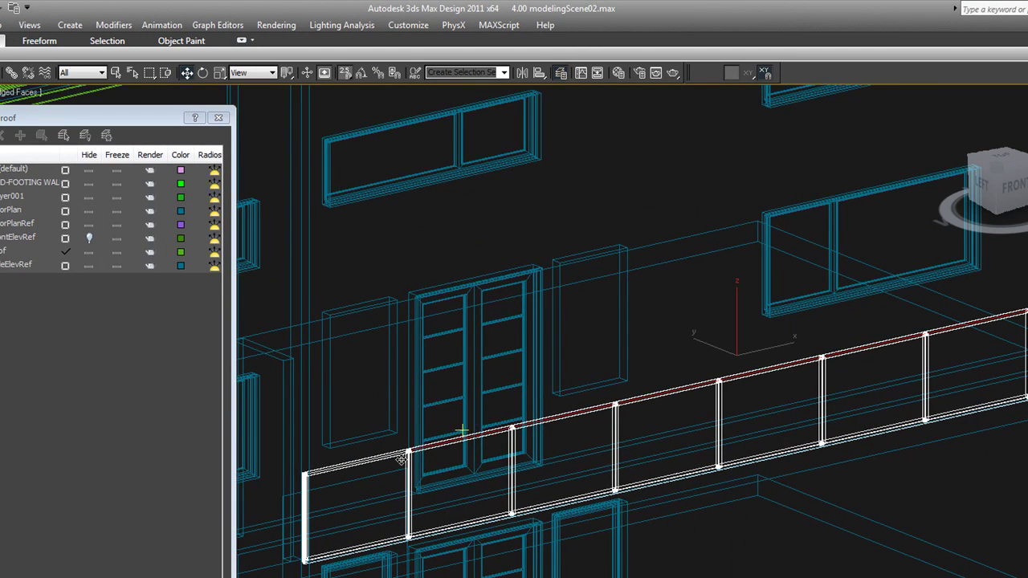
ctrl+click(371, 456)
scroll(699, 428, up, 4)
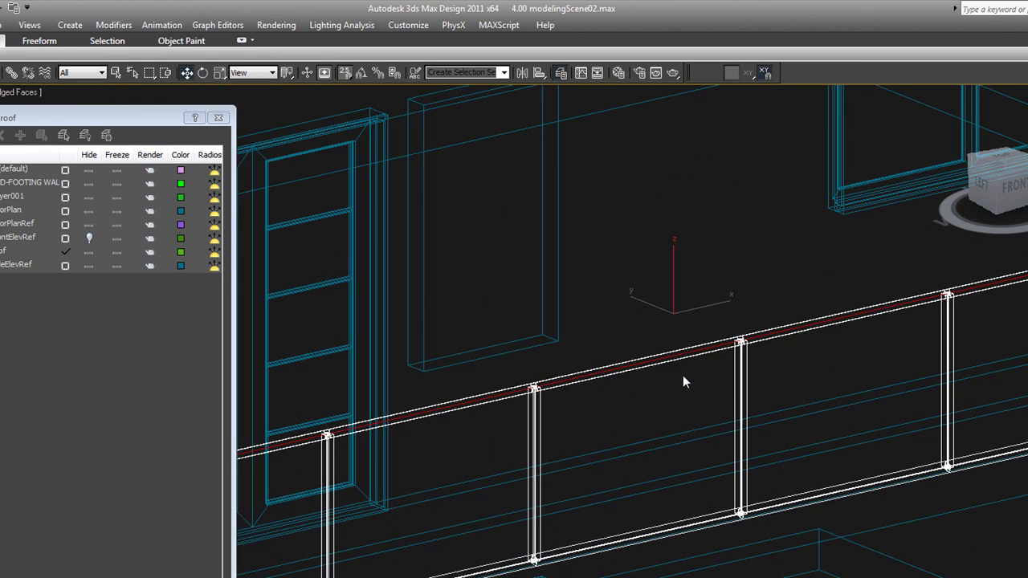
shift+drag(680, 355, 681, 385)
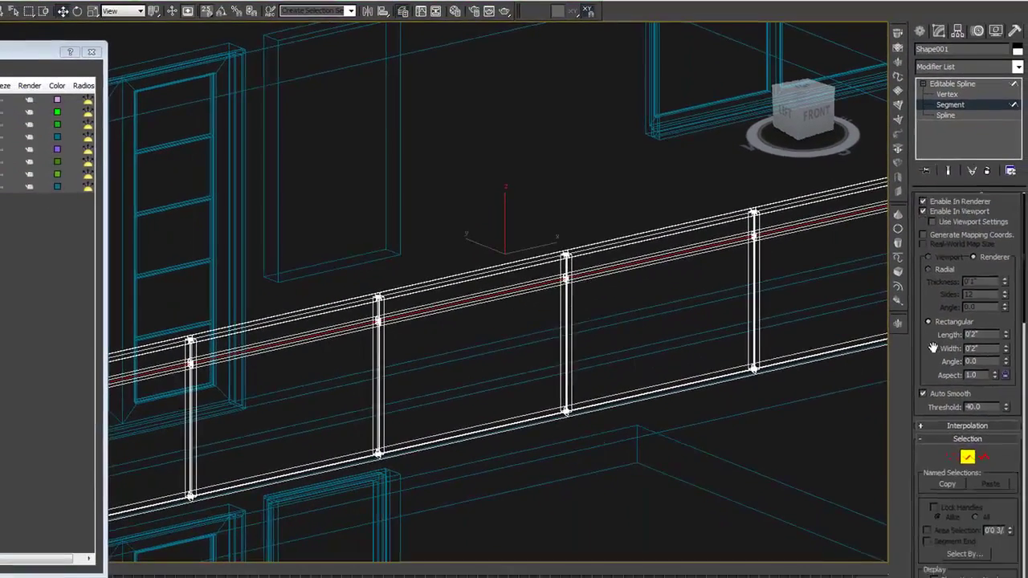
Detach the copied rail segments from the railing frame as a separate shape.
scroll(964, 362, down, 5)
scroll(950, 63, down, 3)
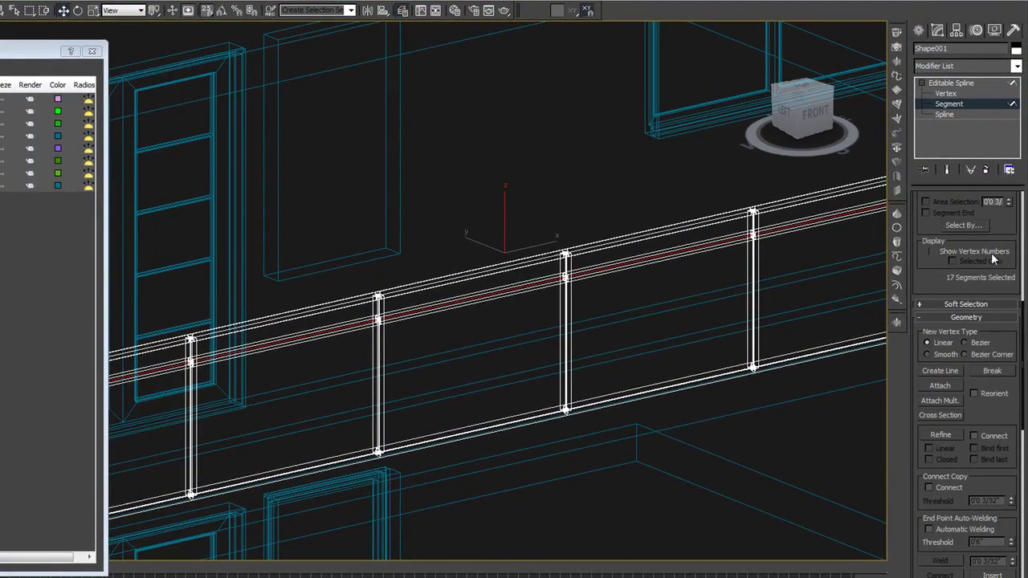
scroll(997, 113, down, 3)
scroll(996, 113, down, 2)
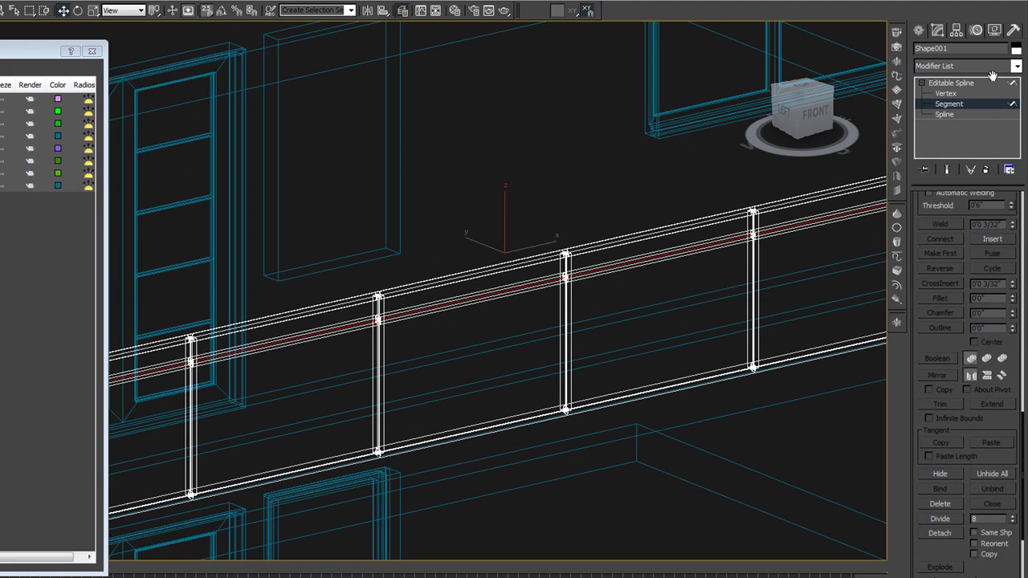
click(940, 540)
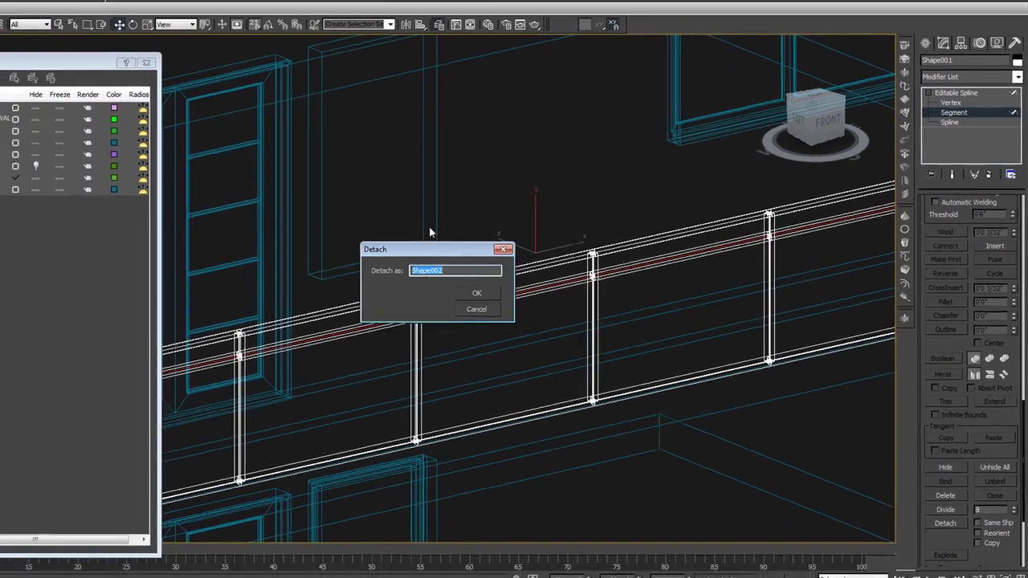
click(449, 299)
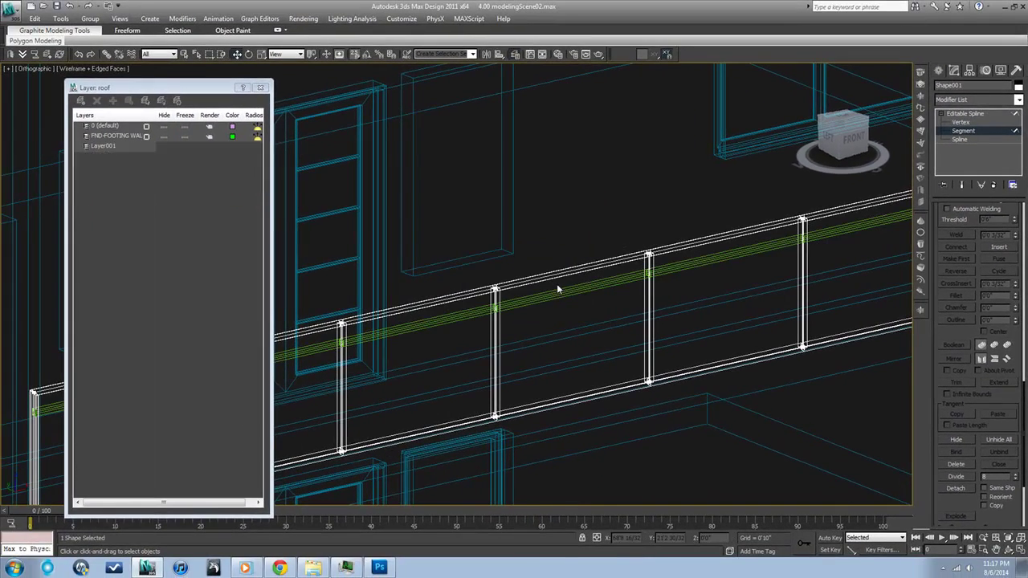
Give the detached rail shape a radial rendering section with a thickness of .75".
click(964, 133)
click(813, 196)
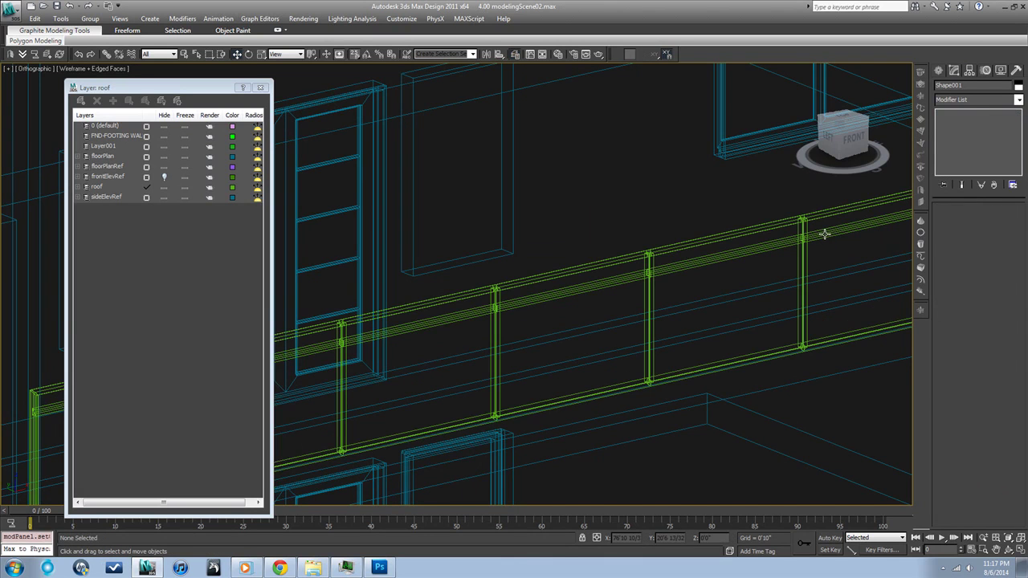
click(826, 234)
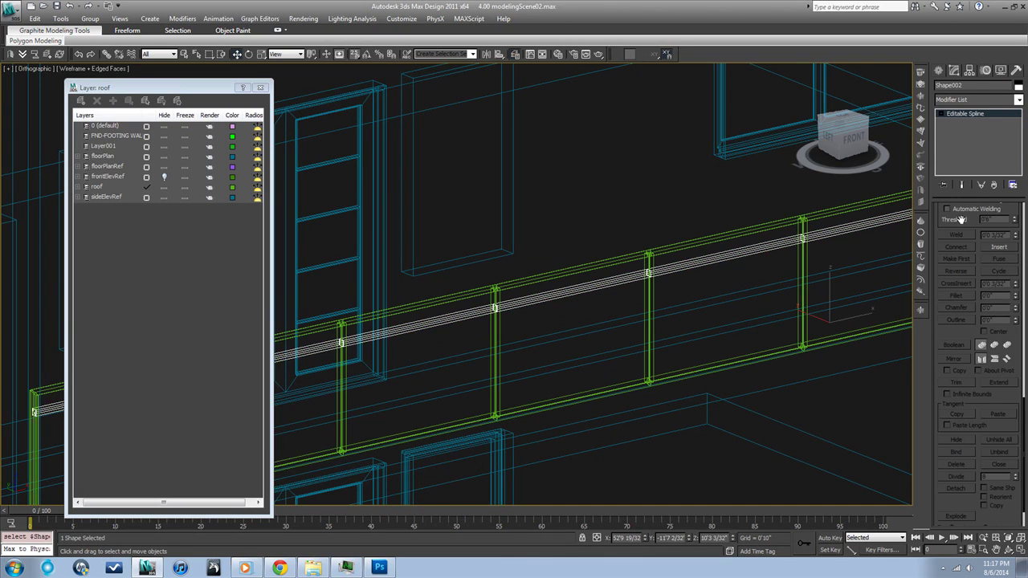
scroll(961, 224, up, 5)
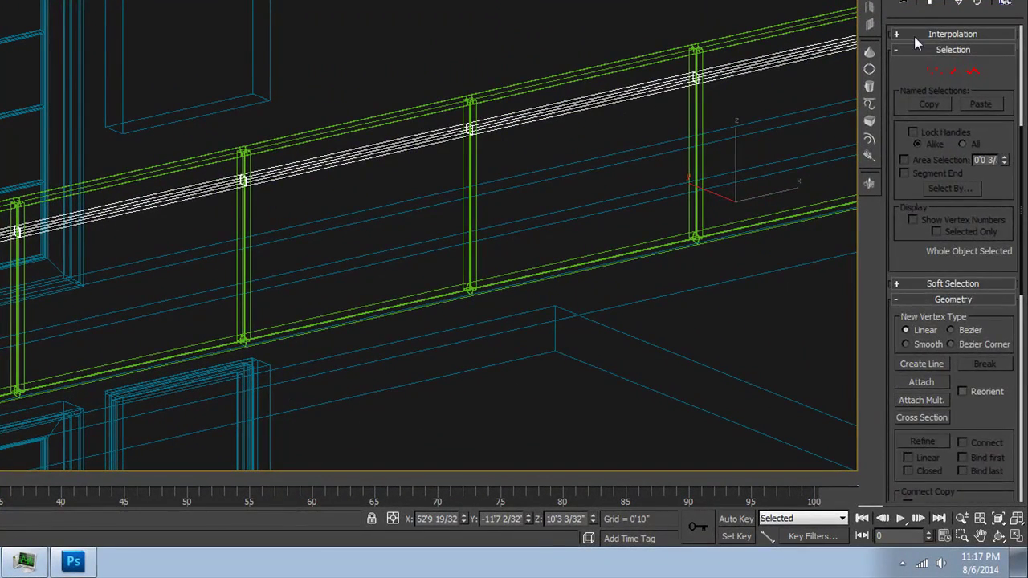
drag(911, 71, 911, 336)
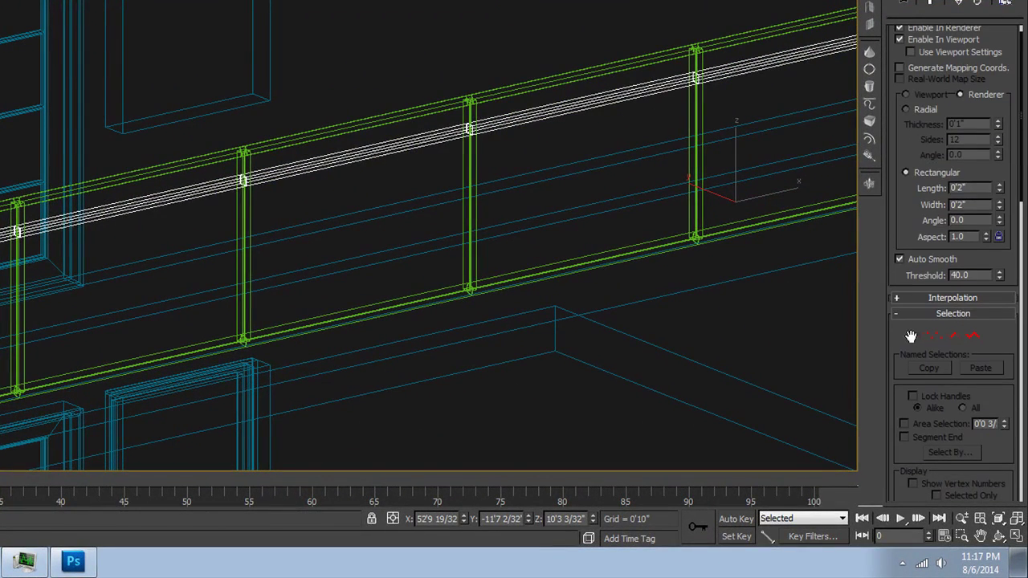
click(906, 109)
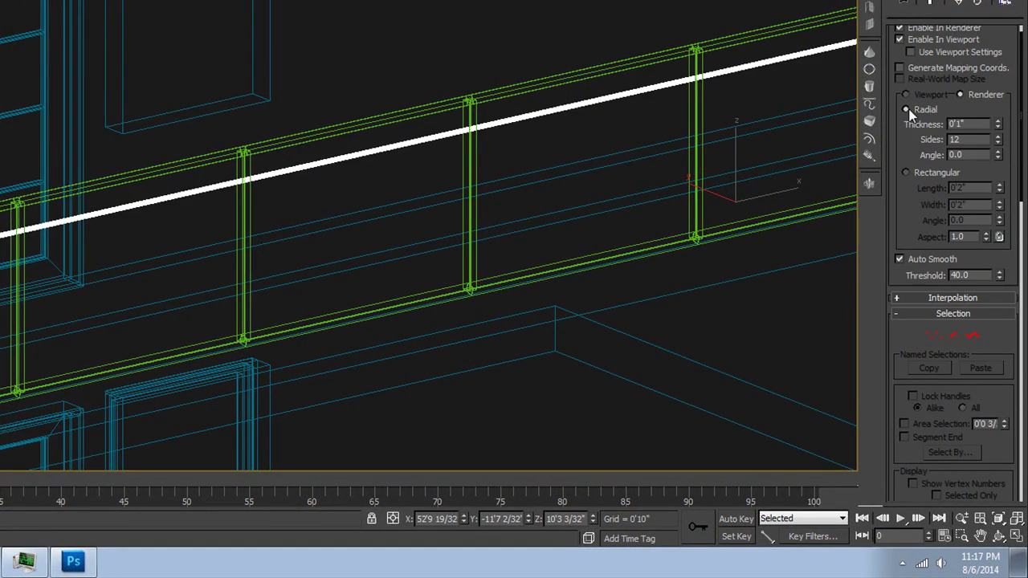
drag(972, 124, 898, 127)
text(.75")
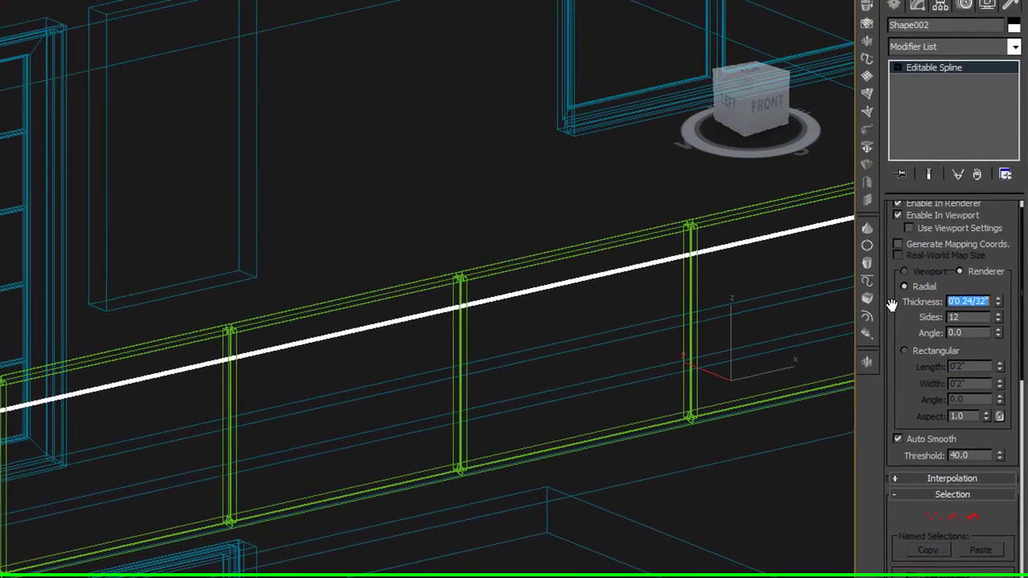
Copy the thin rail's spline downward at even spacing to fill the frame with six parallel horizontal rails.
click(748, 145)
click(737, 251)
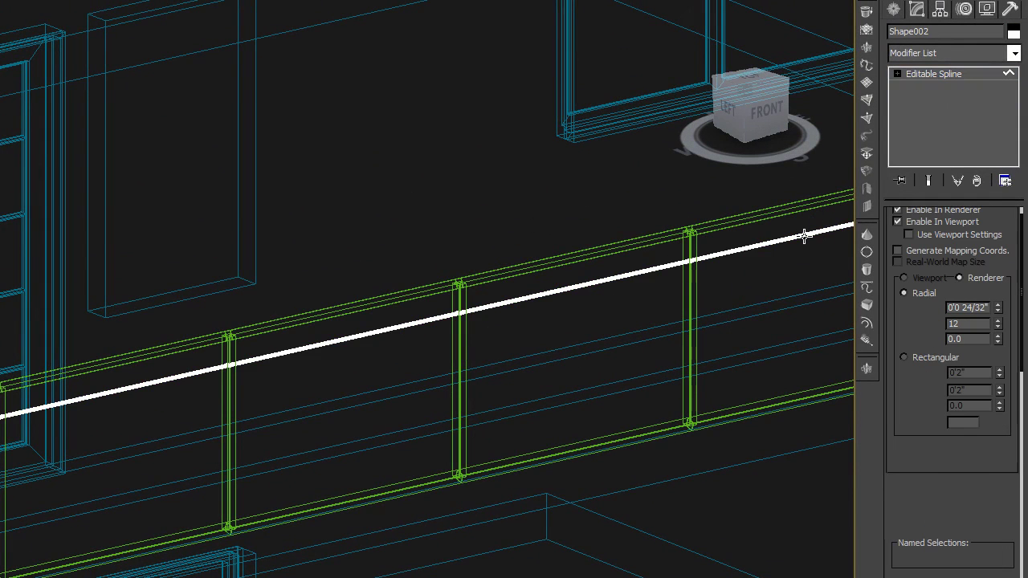
shift+drag(801, 239, 796, 257)
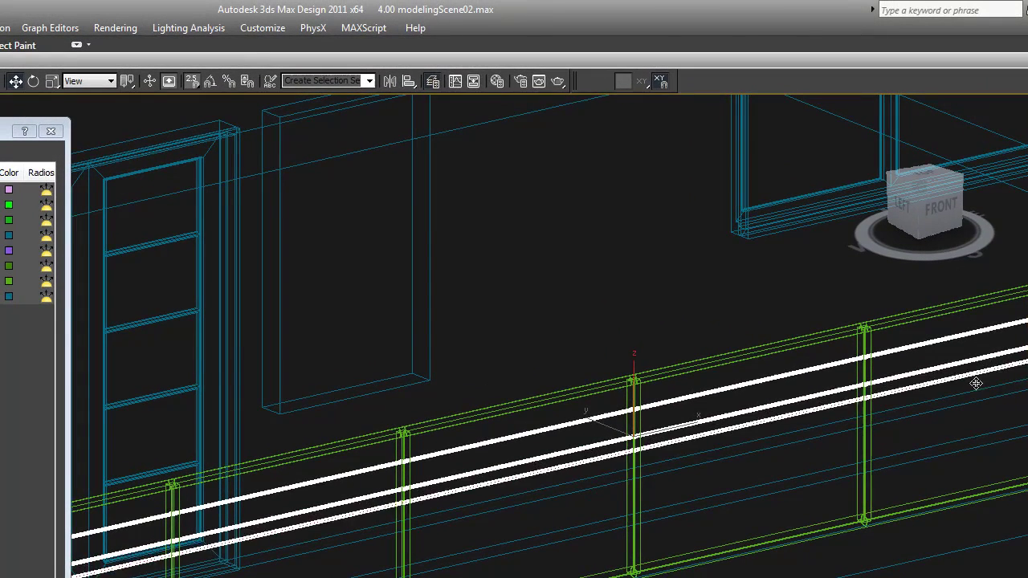
shift+drag(977, 384, 976, 469)
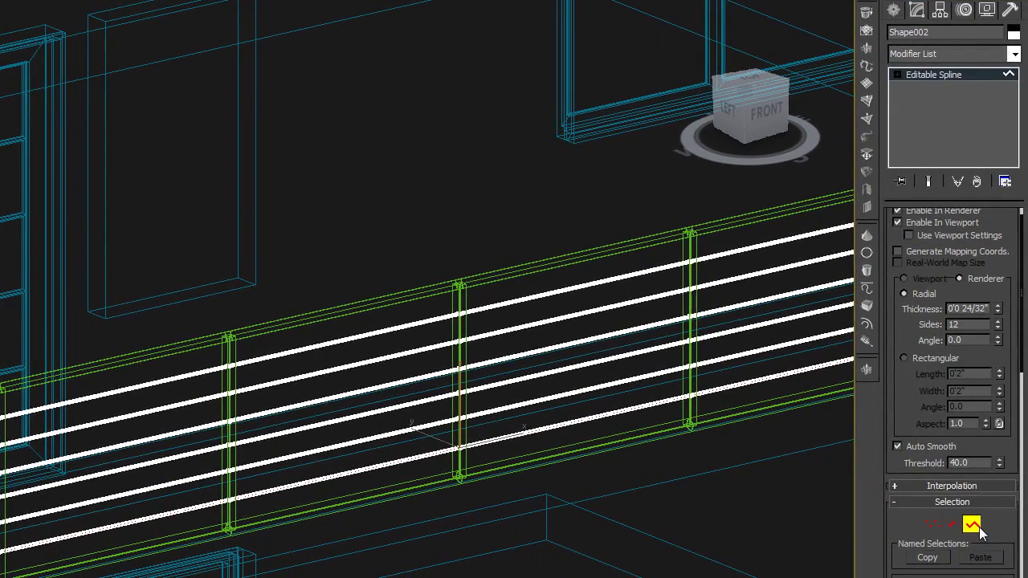
click(1027, 577)
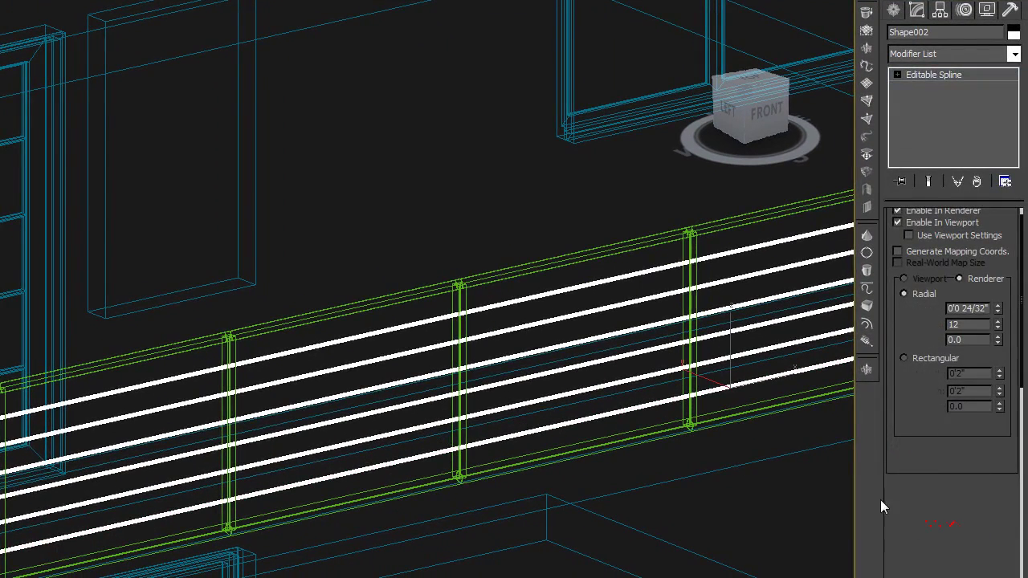
Deselect the rails and show the building shaded in the front view.
click(722, 459)
key(F3)
key(f)
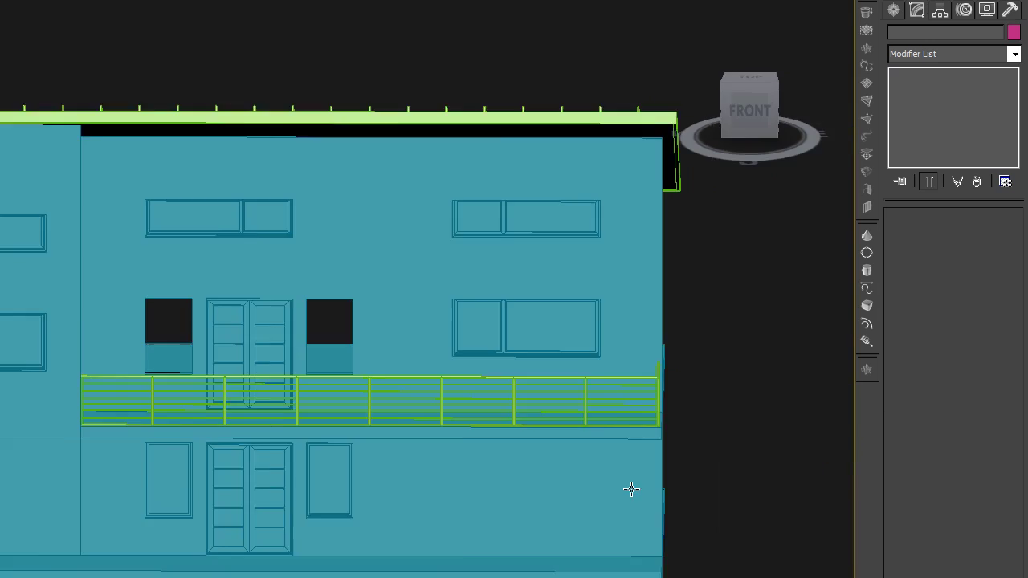
Examine the thin horizontal rails close up at the balcony corner from both sides of the facade.
alt+middle_drag(632, 490, 558, 477)
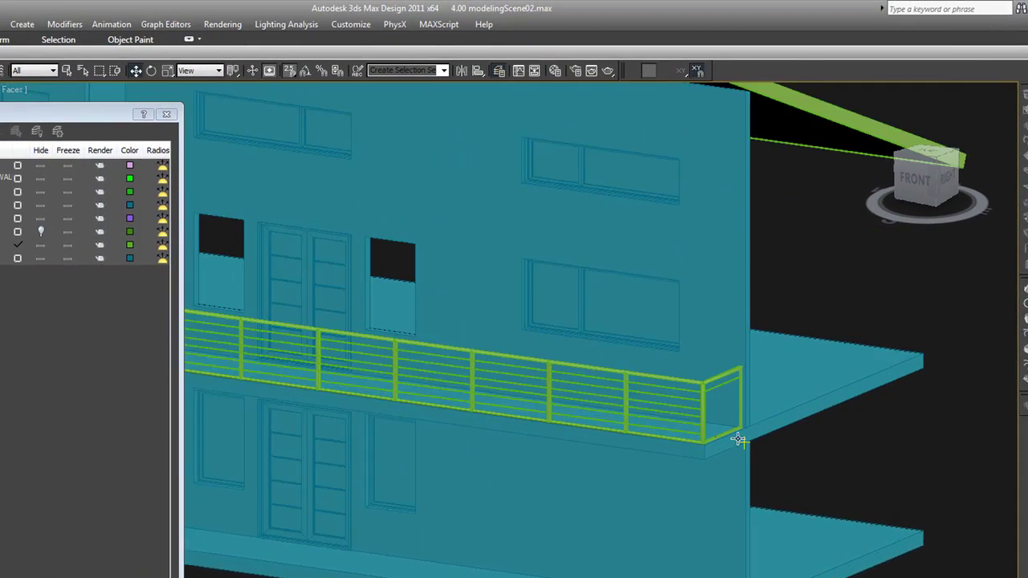
scroll(670, 417, up, 5)
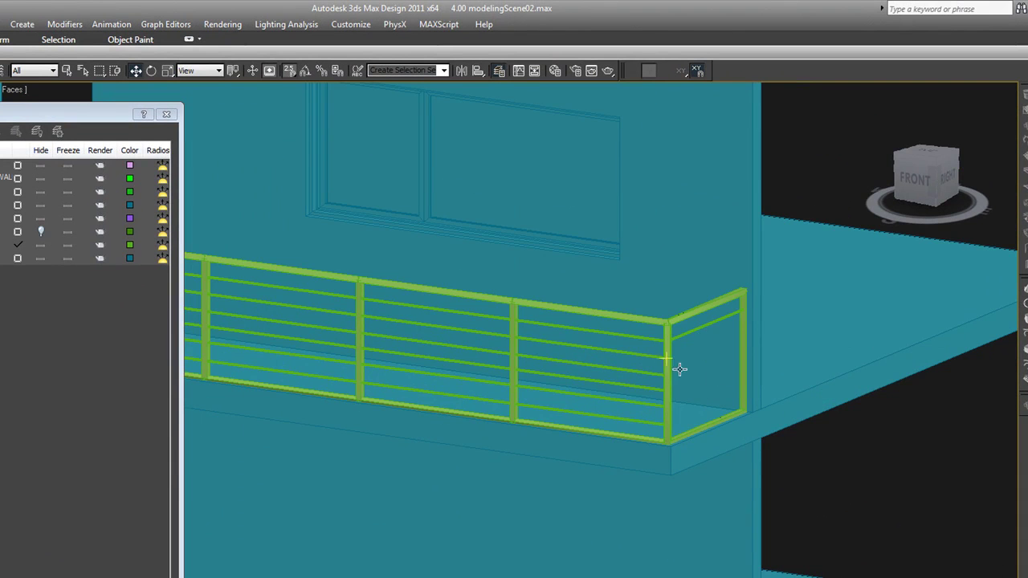
scroll(717, 443, down, 5)
alt+middle_drag(716, 446, 551, 522)
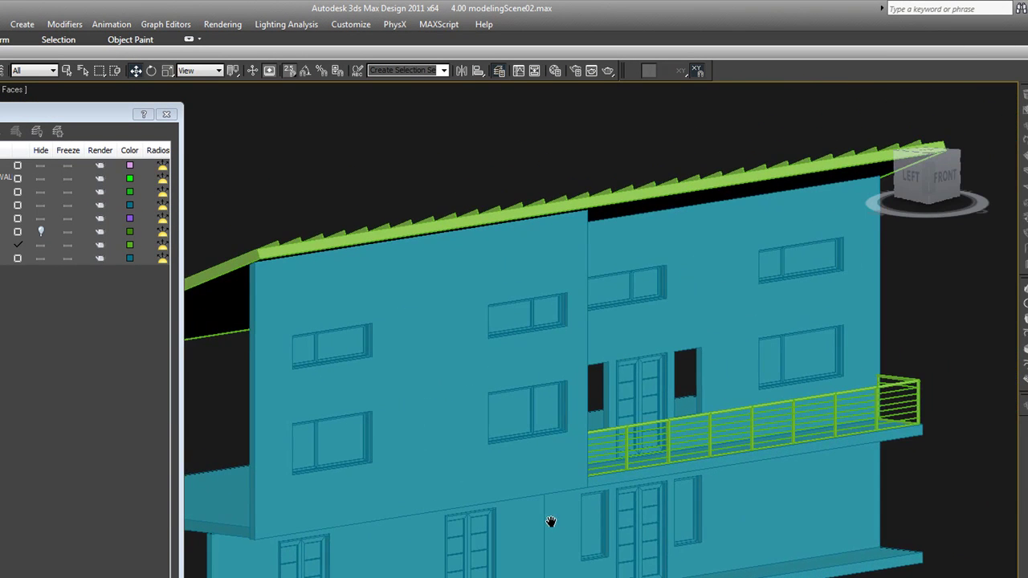
scroll(925, 392, up, 5)
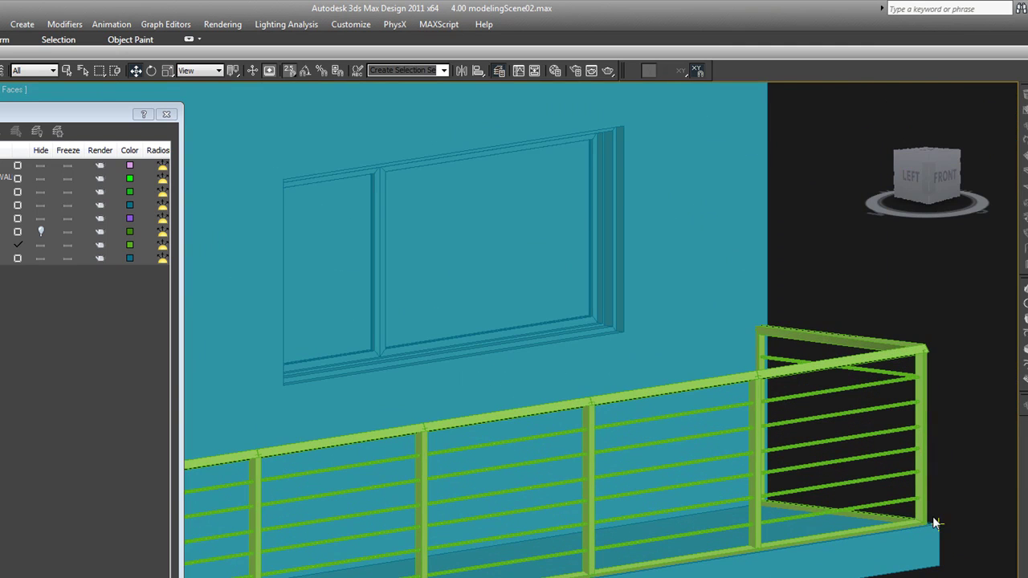
scroll(933, 503, down, 4)
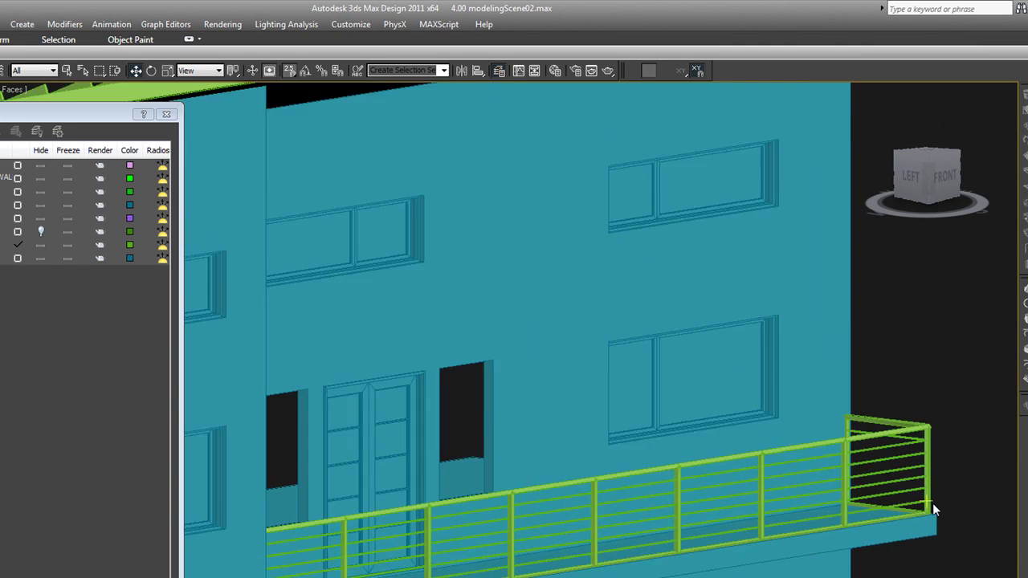
Examine the complete railing along the balcony in relation to the whole building facade.
scroll(933, 503, down, 3)
middle_drag(937, 509, 927, 522)
middle_drag(831, 551, 941, 376)
mouse_move(785, 519)
alt+middle_down()
mouse_move(753, 510)
mouse_move(772, 518)
mouse_move(809, 506)
mouse_move(764, 519)
mouse_move(780, 514)
alt+middle_up()
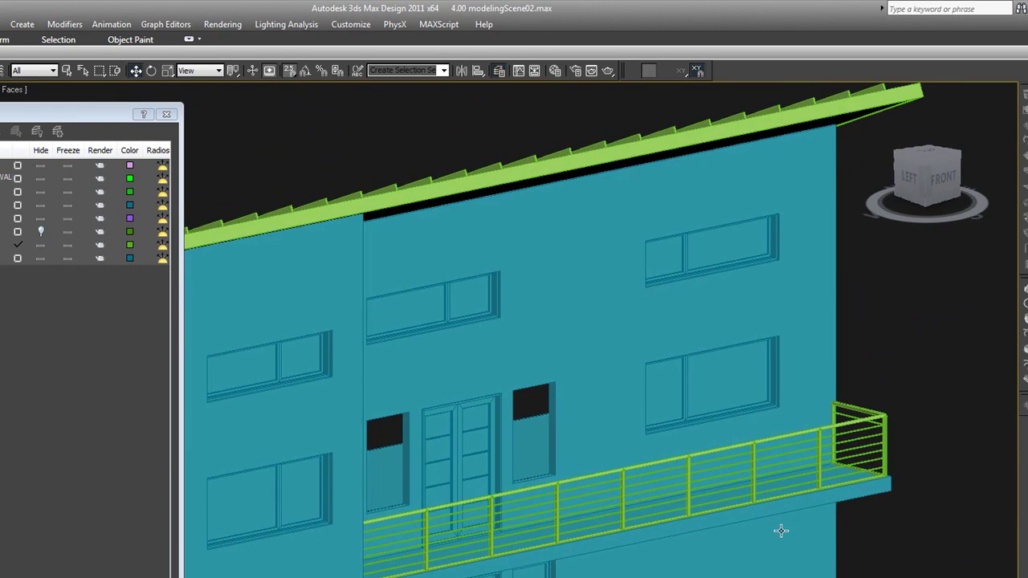
scroll(781, 530, up, 2)
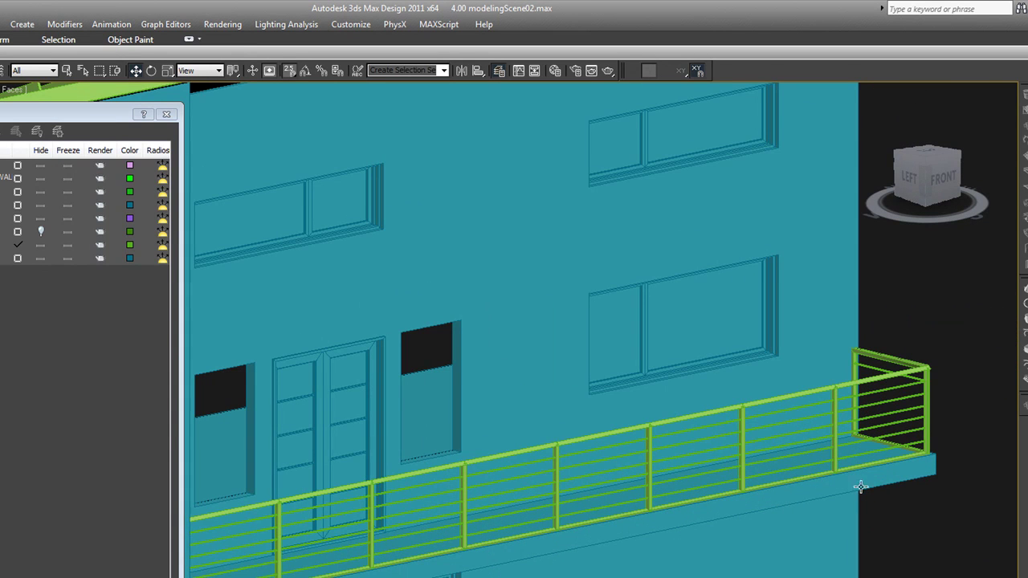
scroll(863, 479, up, 2)
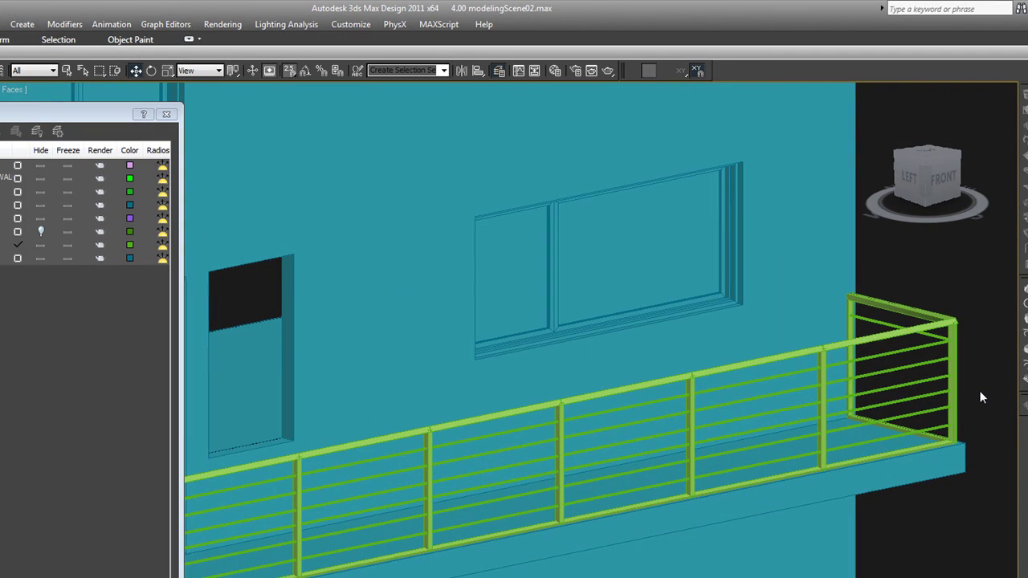
scroll(969, 406, down, 3)
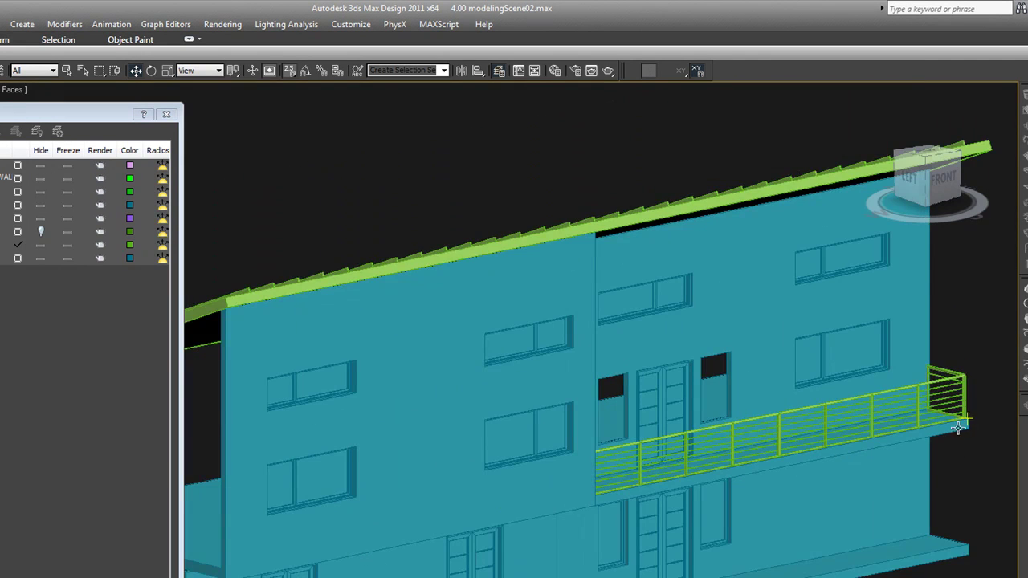
alt+middle_drag(948, 457, 817, 462)
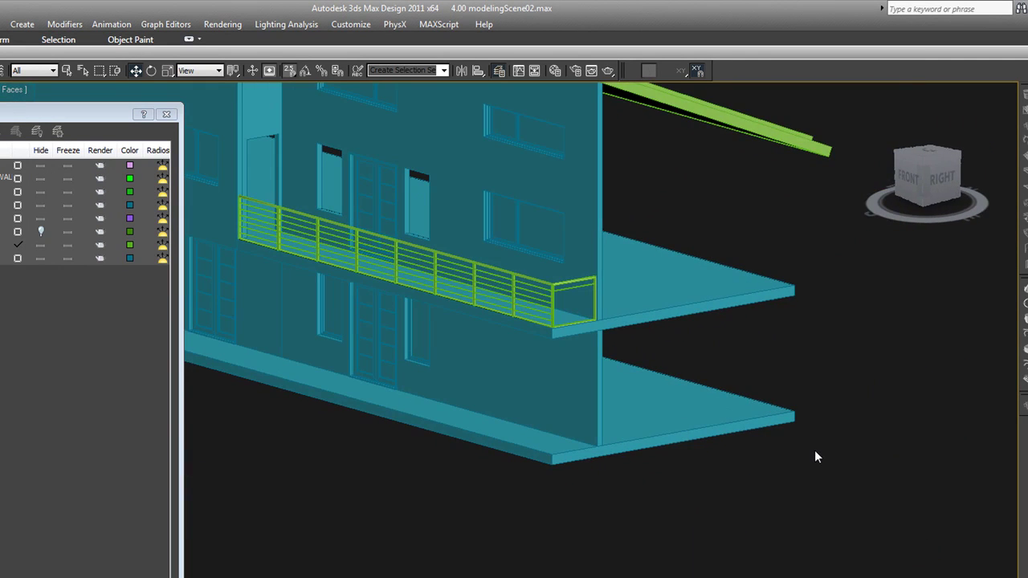
middle_drag(624, 429, 812, 547)
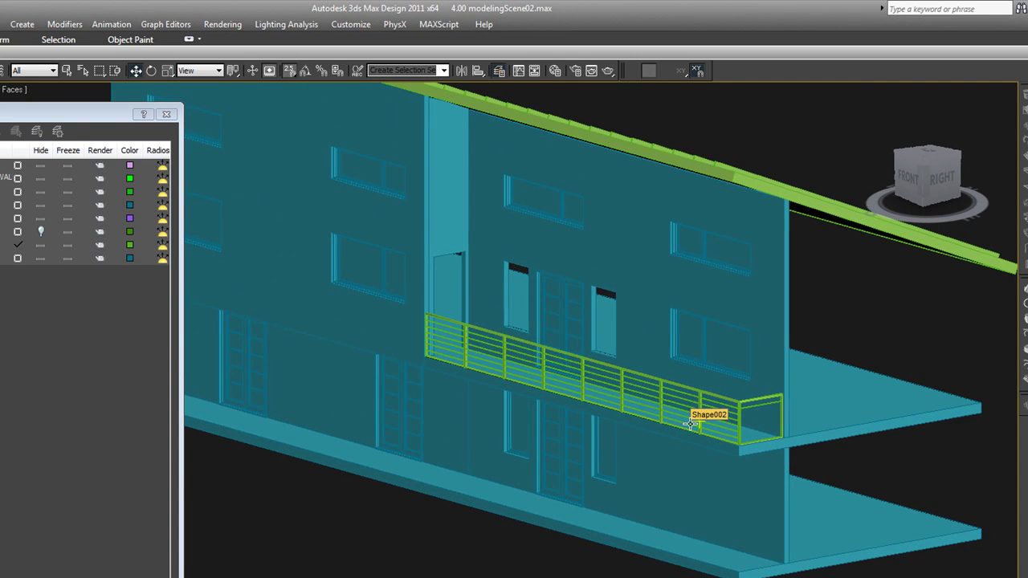
click(706, 444)
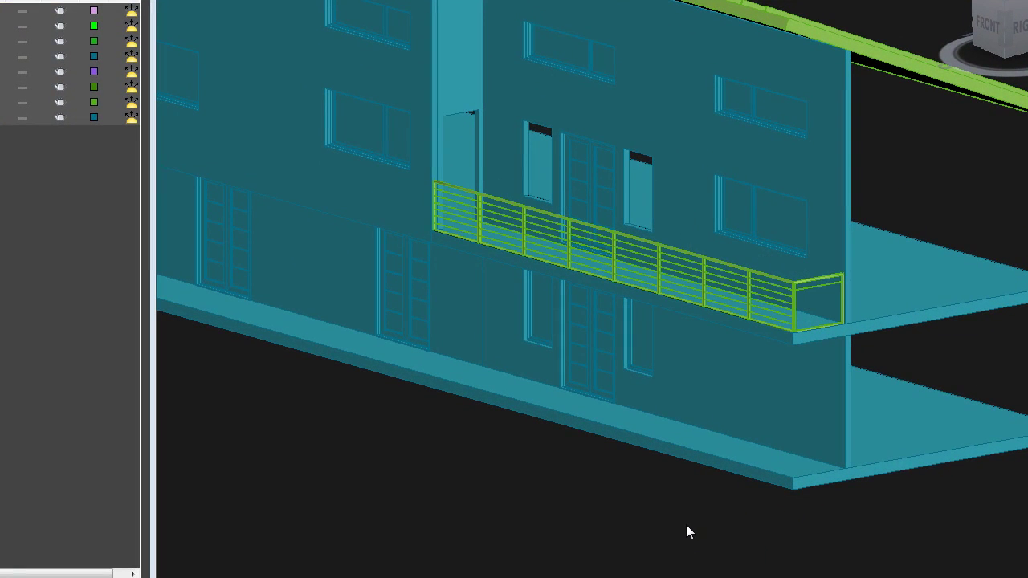
shift+middle_drag(686, 516, 733, 523)
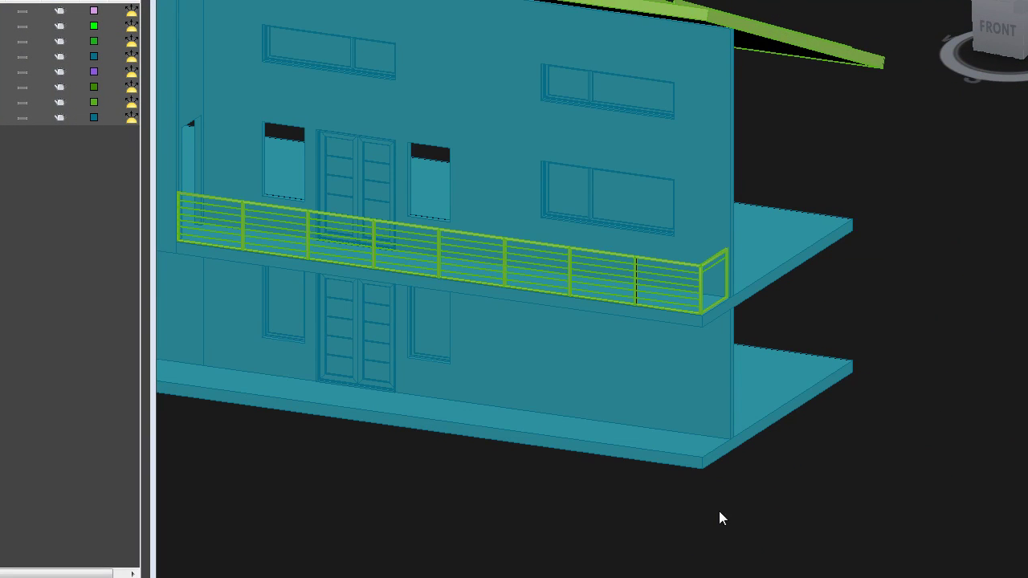